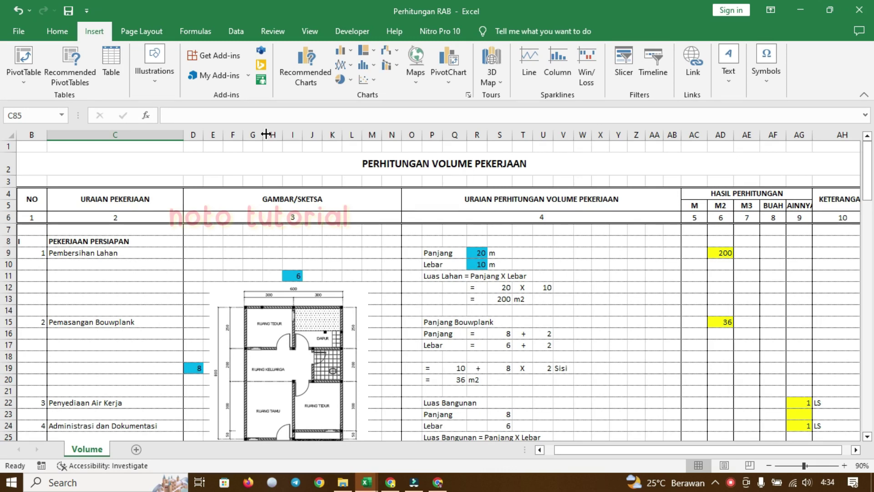
# - Review the sheet's work-section headings from PEKERJAAN PERSIAPAN down to the Pasangan Batu Kosong / Aanstamping item in section III
pyautogui.click(58, 31)
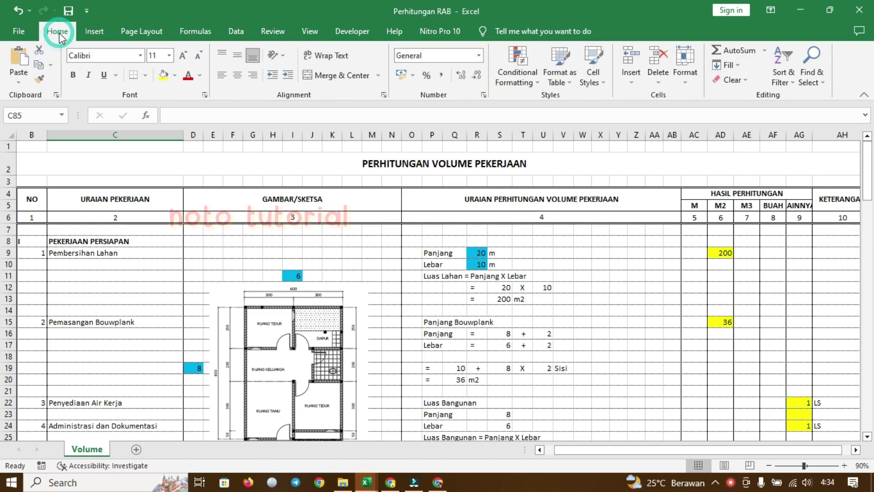
pyautogui.click(171, 239)
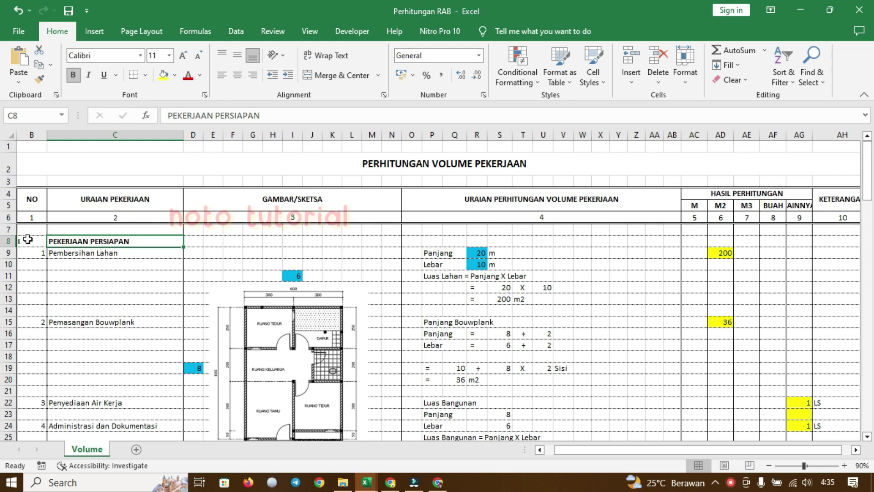
pyautogui.moveTo(29, 240); pyautogui.dragTo(53, 242)
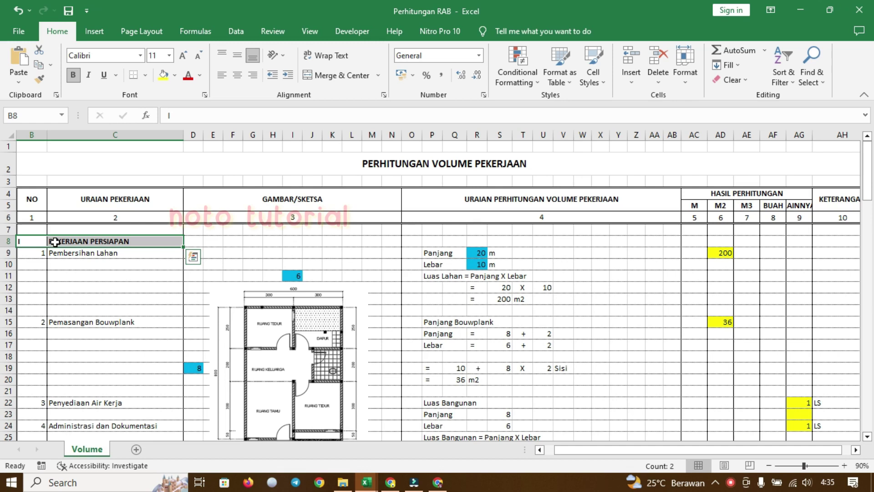
pyautogui.scroll(-7, 54, 242)
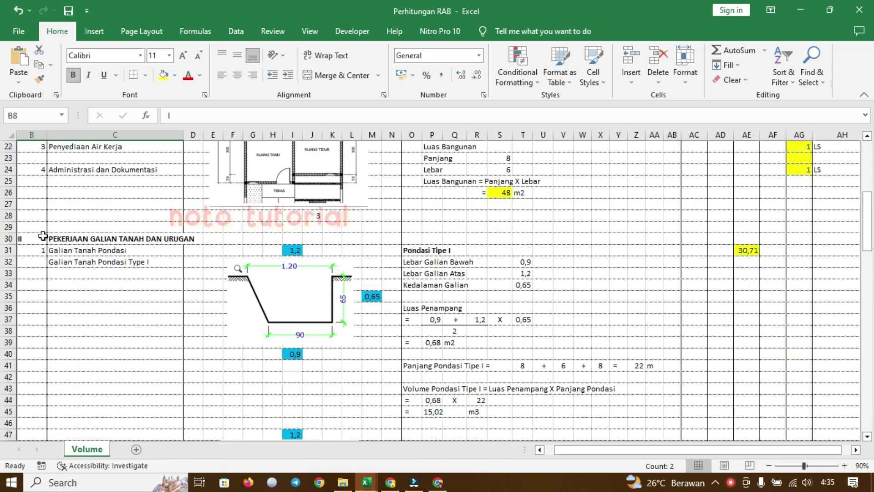
pyautogui.moveTo(44, 237); pyautogui.dragTo(56, 239)
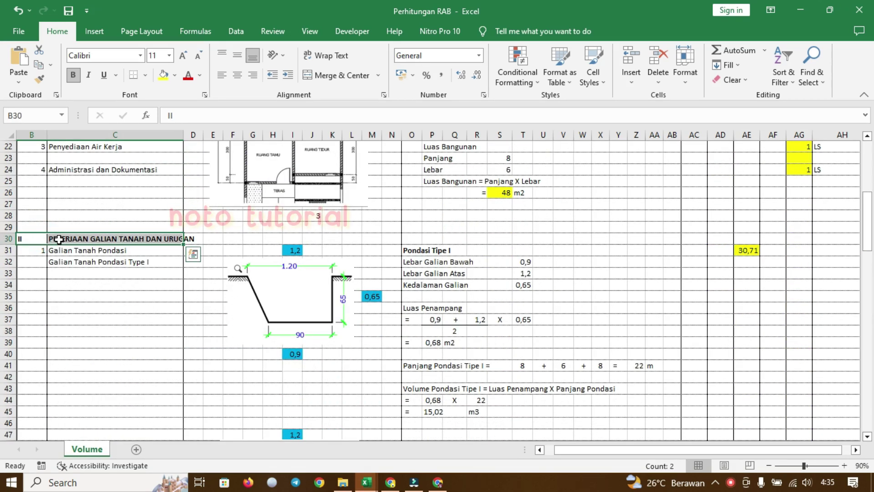
pyautogui.scroll(-17, 62, 238)
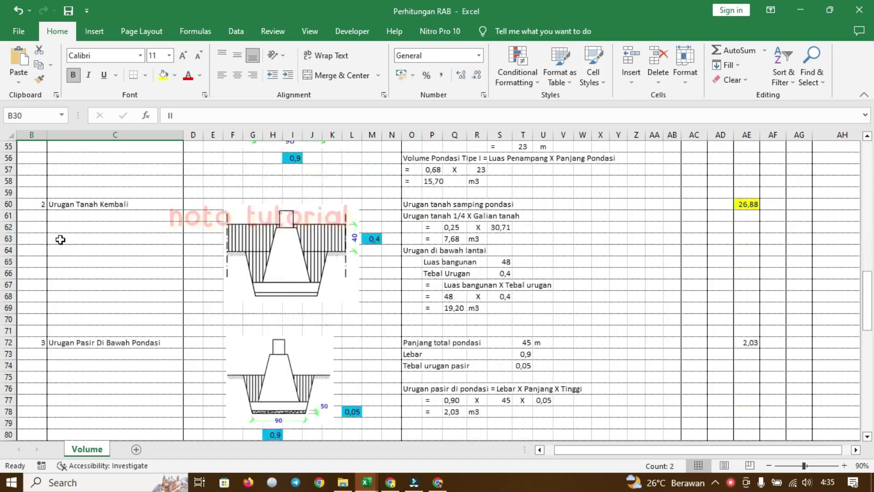
pyautogui.scroll(-3, 61, 239)
pyautogui.moveTo(36, 204); pyautogui.dragTo(53, 210)
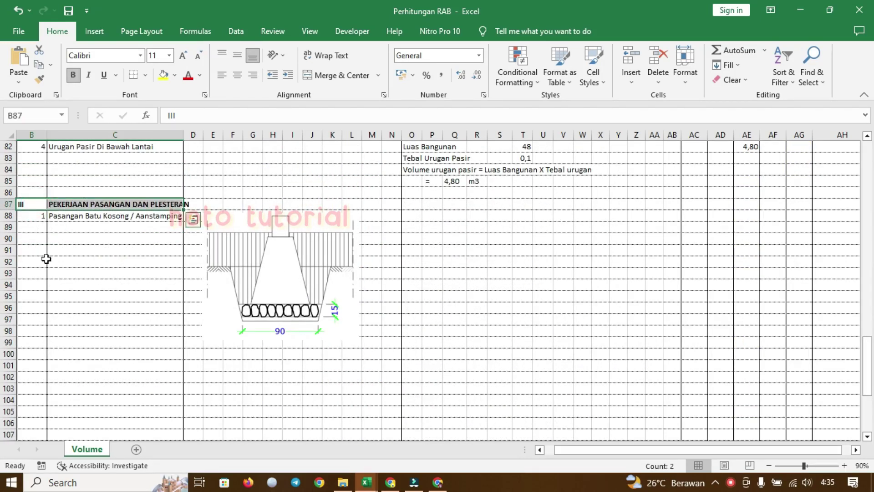
pyautogui.click(78, 236)
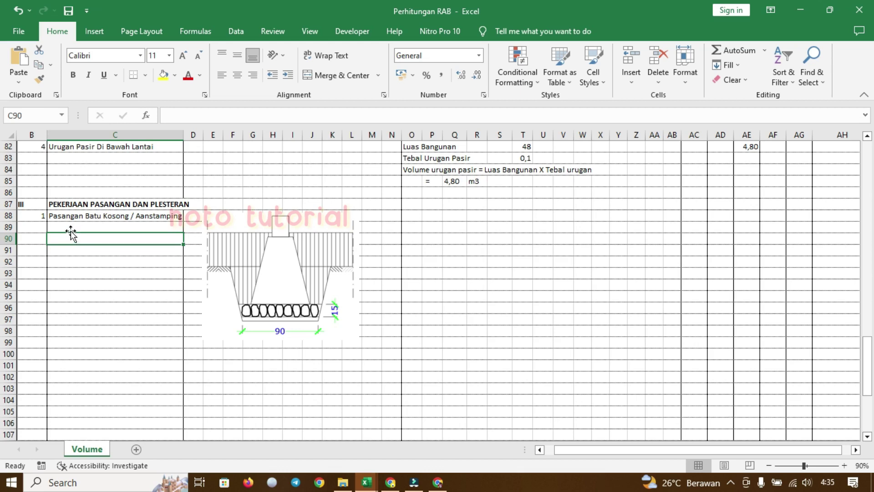
pyautogui.click(30, 216)
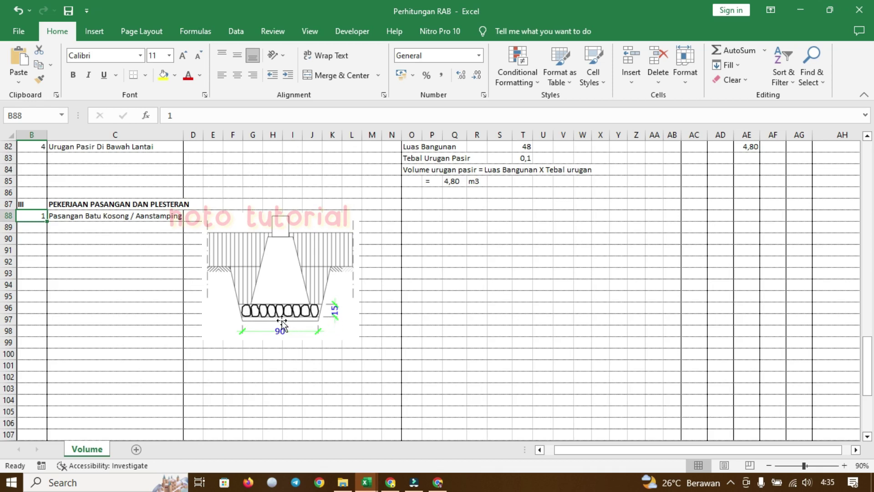
# - Enter the width 0,9 in cell H100, below the Aanstamping foundation sketch
pyautogui.click(275, 354)
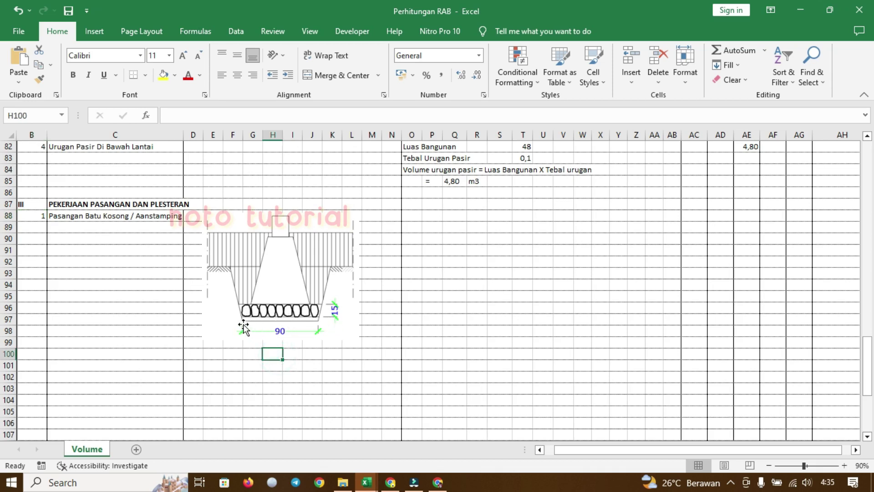
pyautogui.click(263, 274)
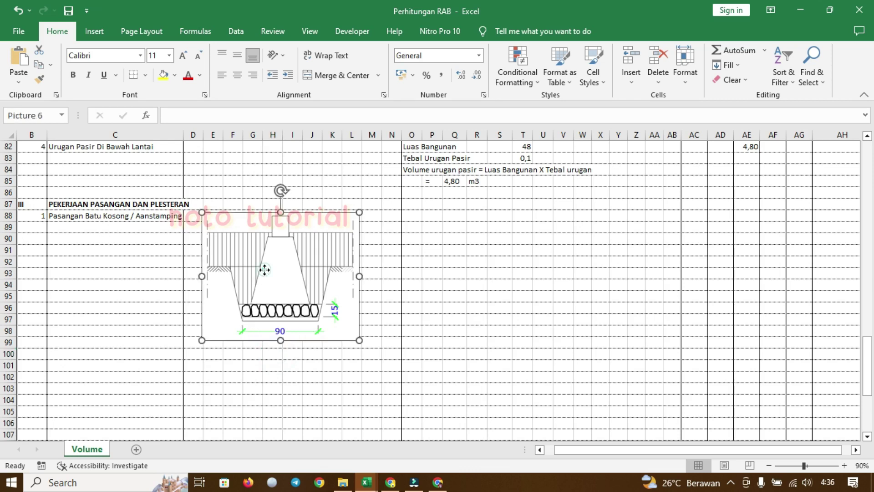
pyautogui.click(274, 354)
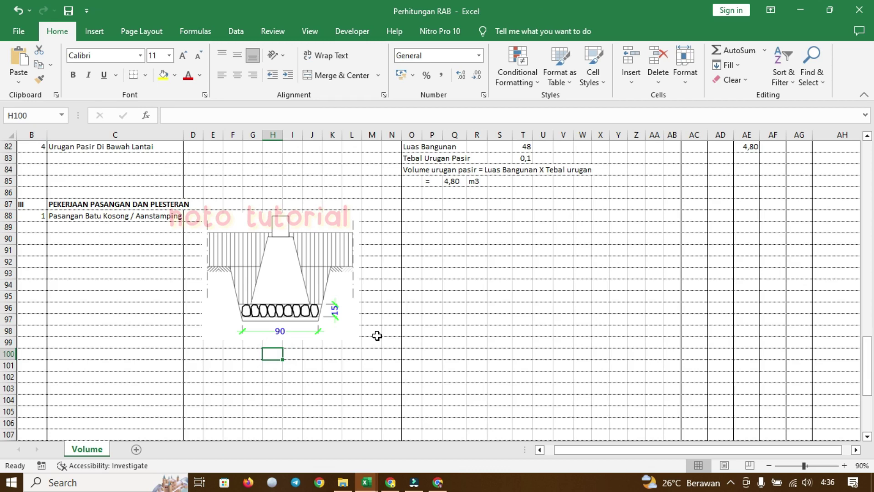
pyautogui.write('0,9')
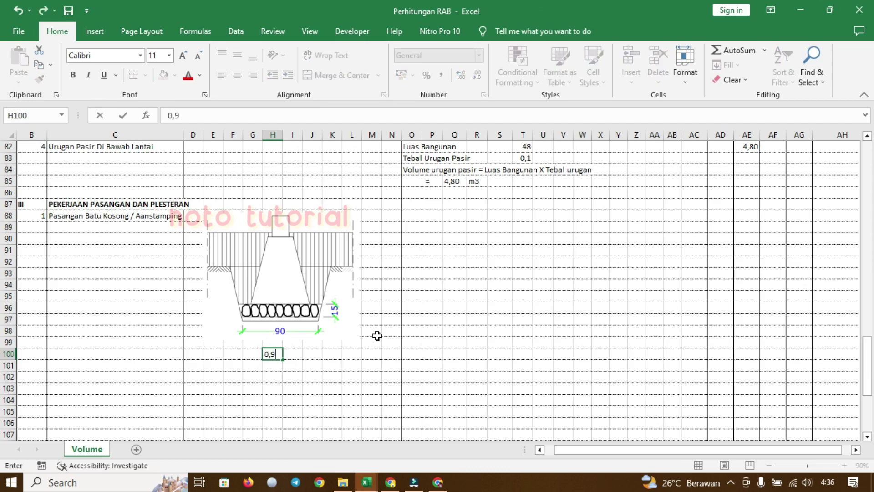
# - Enter the thickness 0,15 in cell M96 beside the sketch and widen column M slightly to show both decimals
pyautogui.click(367, 332)
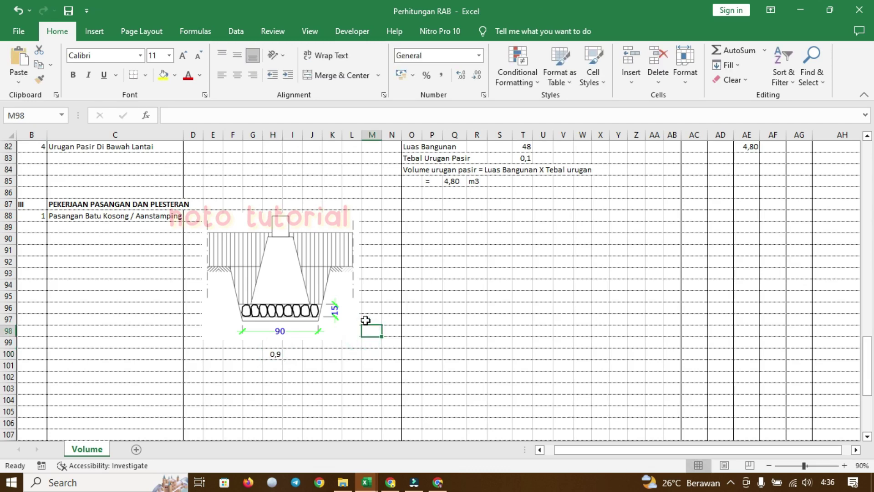
pyautogui.click(370, 310)
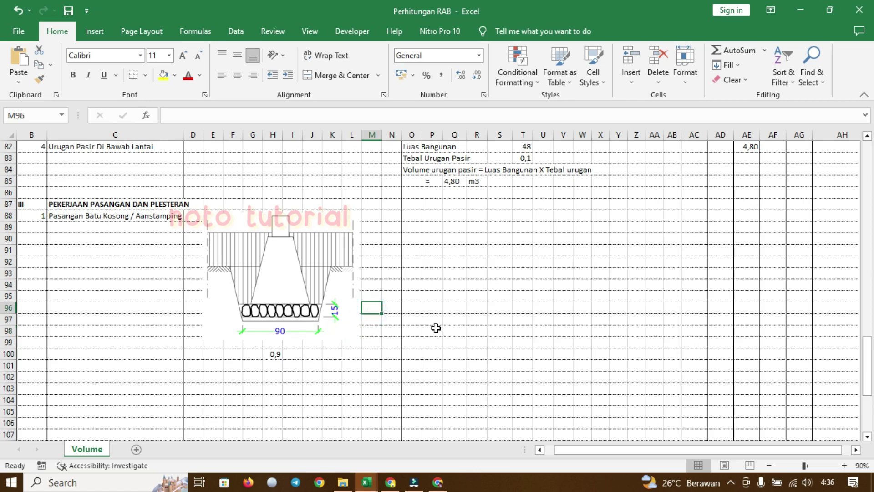
pyautogui.write('0,1')
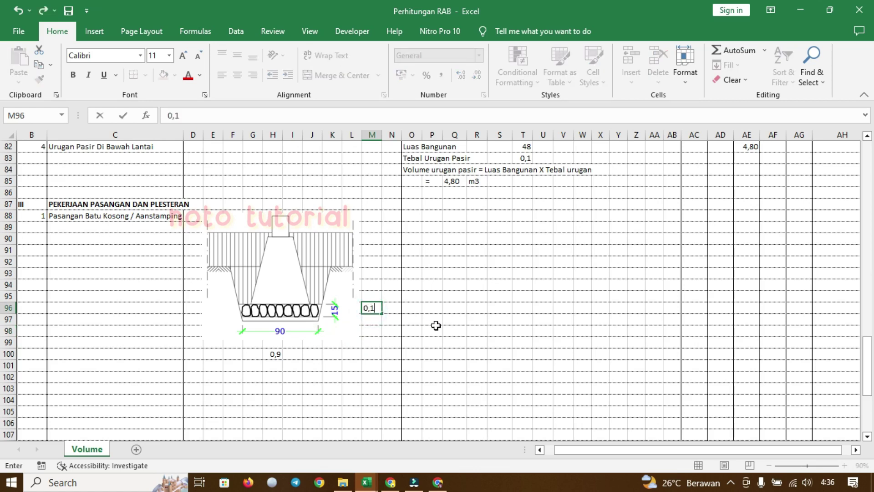
pyautogui.write('5')
pyautogui.press('Return')
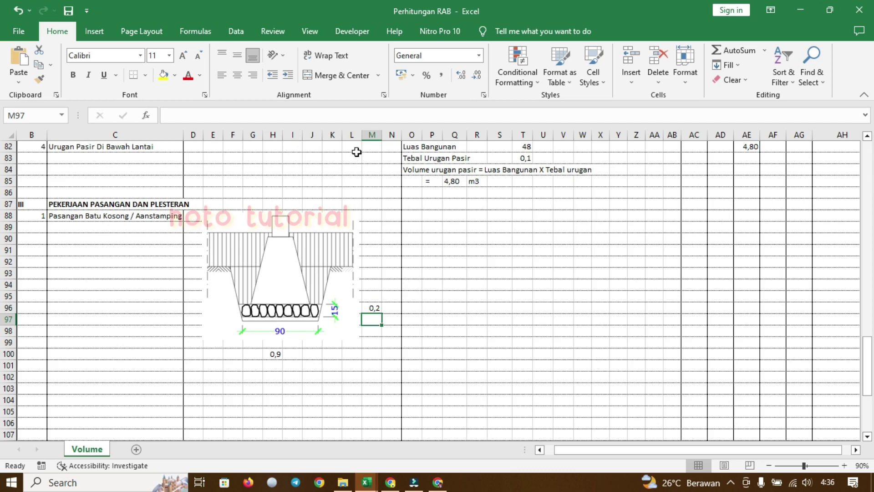
pyautogui.moveTo(380, 134); pyautogui.dragTo(383, 135)
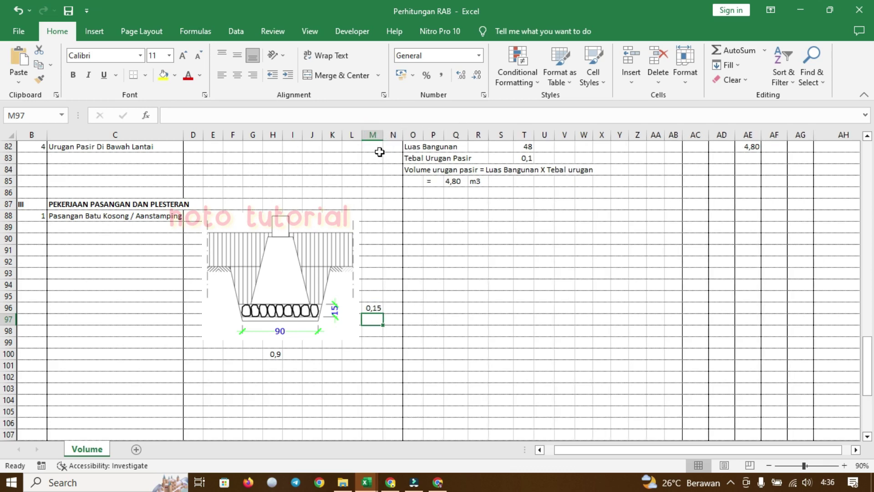
# - Add the label "Panjang total pondasi" in cell O89 of the Aanstamping volume calculation
pyautogui.click(415, 227)
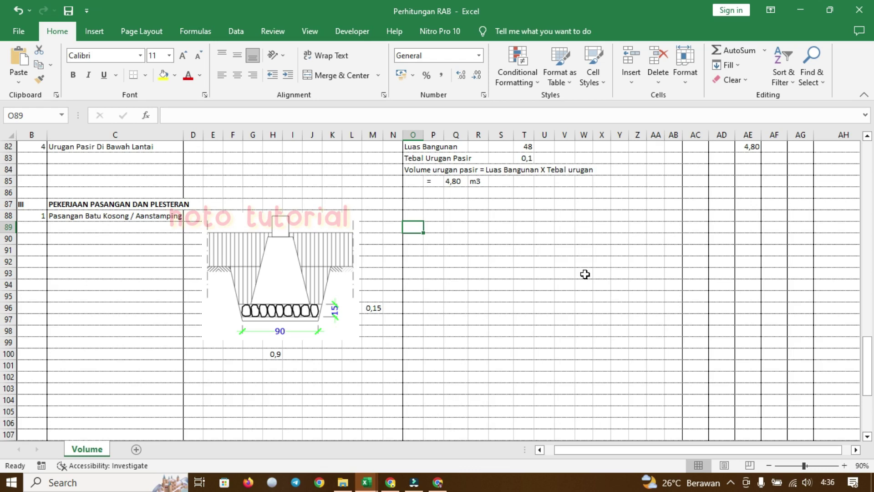
pyautogui.write('Pa')
pyautogui.write('njan')
pyautogui.press('BackSpace')
pyautogui.write('an')
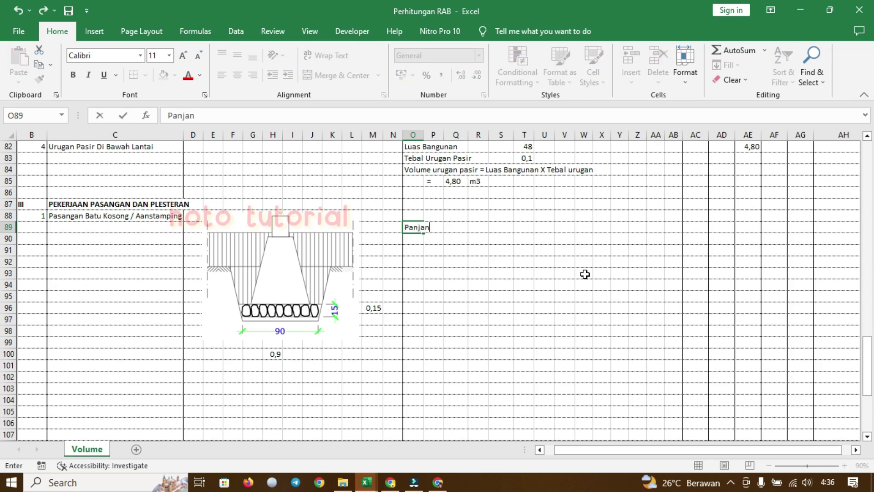
pyautogui.write('g total pondasi')
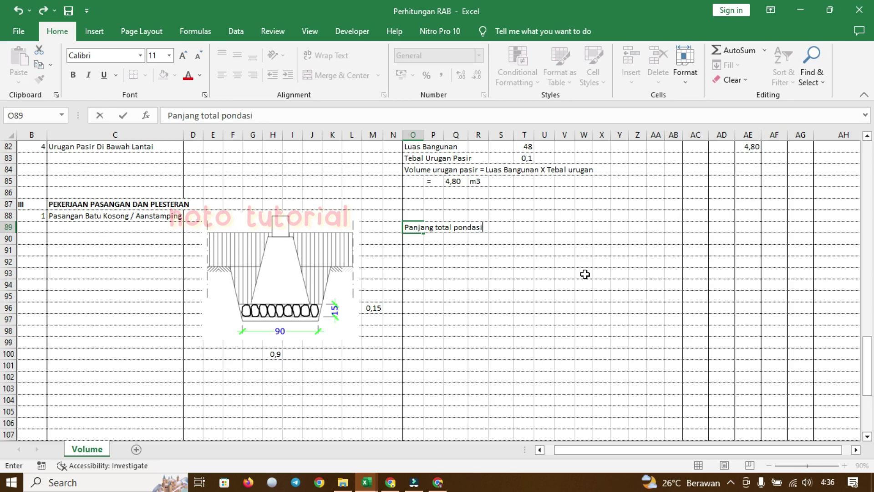
# - Link cell U89 to the total foundation length in T72 with the formula =T72
pyautogui.click(544, 228)
pyautogui.write('=')
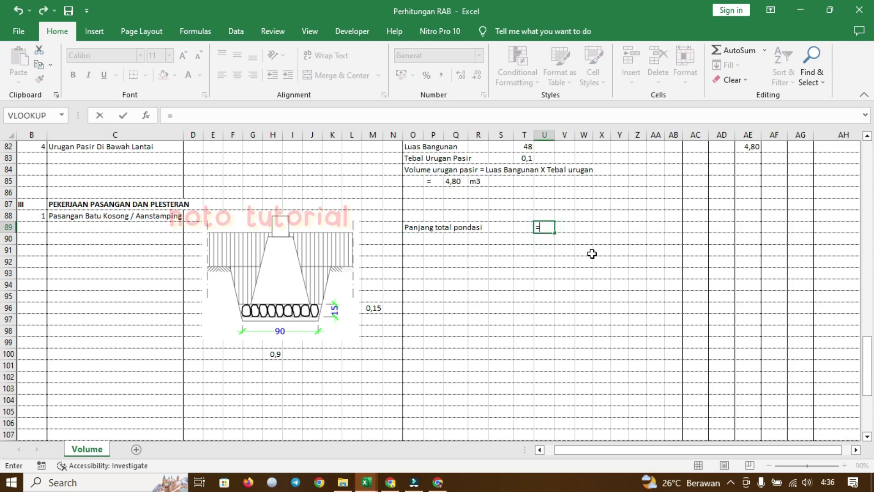
pyautogui.scroll(4, 551, 258)
pyautogui.scroll(4, 553, 257)
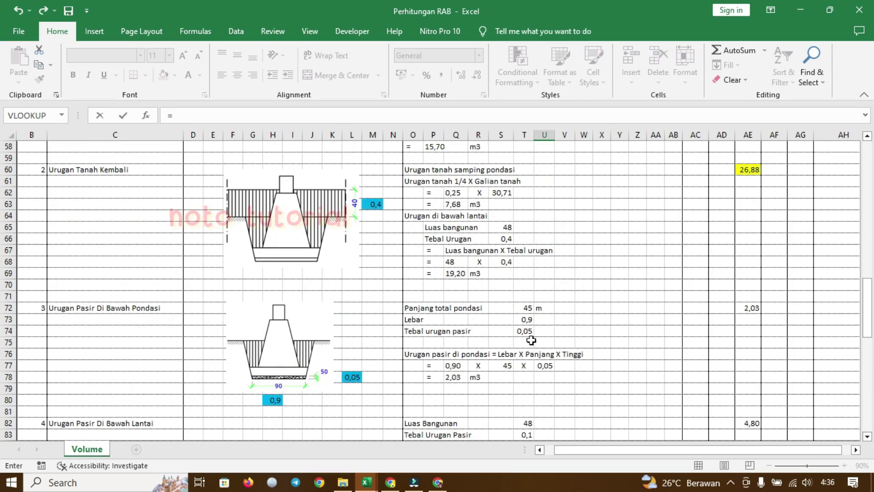
pyautogui.click(528, 307)
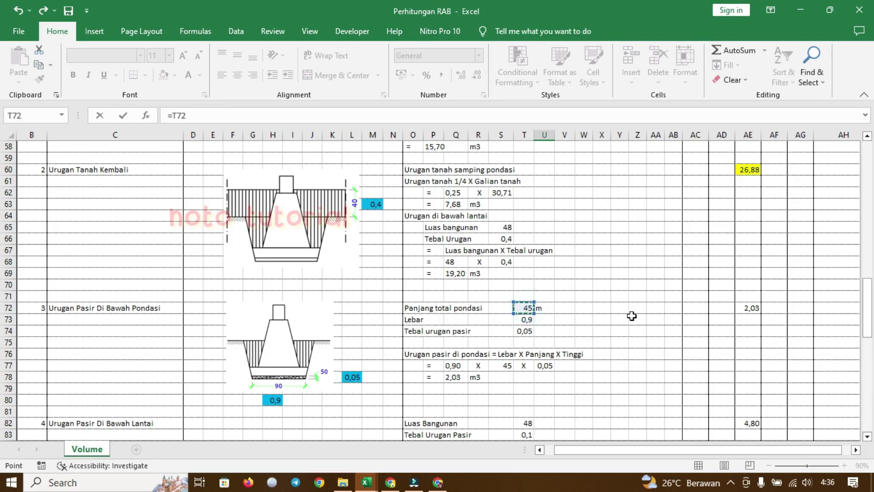
pyautogui.press('Return')
# - Fill the Aanstamping sketch dimension cells H100 and M96 with the standard light blue colour
pyautogui.scroll(-3, 638, 315)
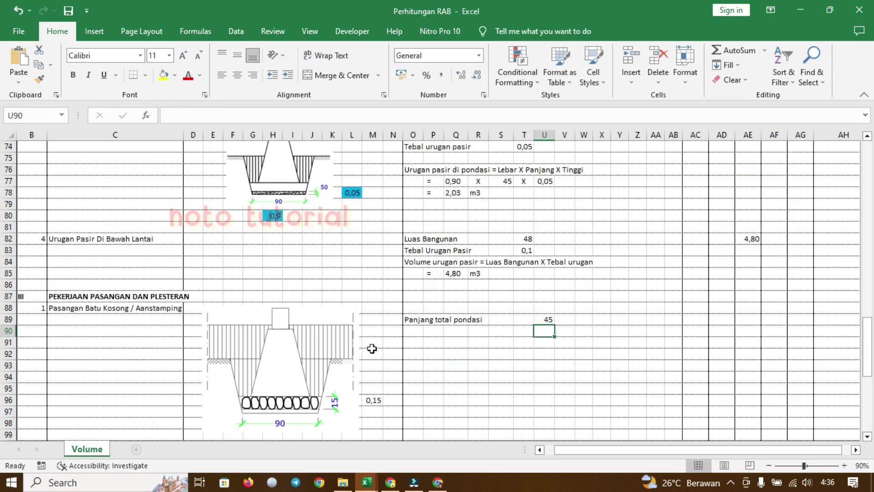
pyautogui.scroll(-1, 280, 399)
pyautogui.click(277, 411)
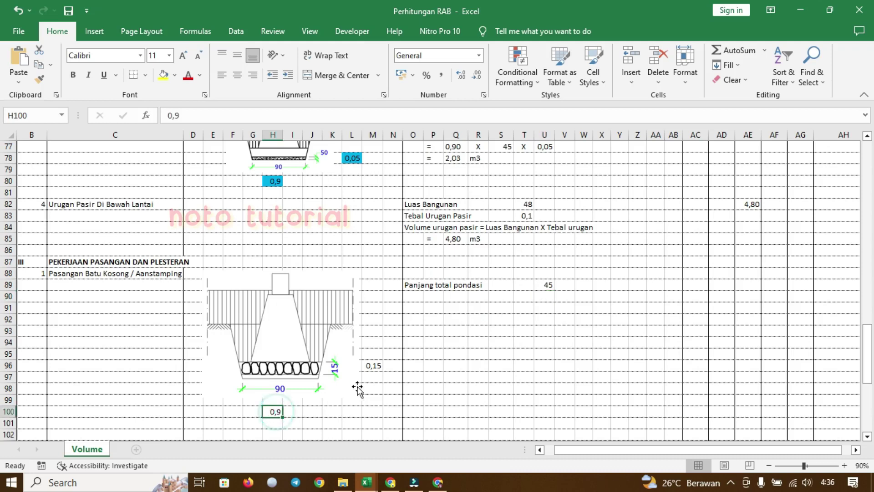
pyautogui.keyDown('ctrl'); pyautogui.click(369, 367); pyautogui.keyUp('ctrl')
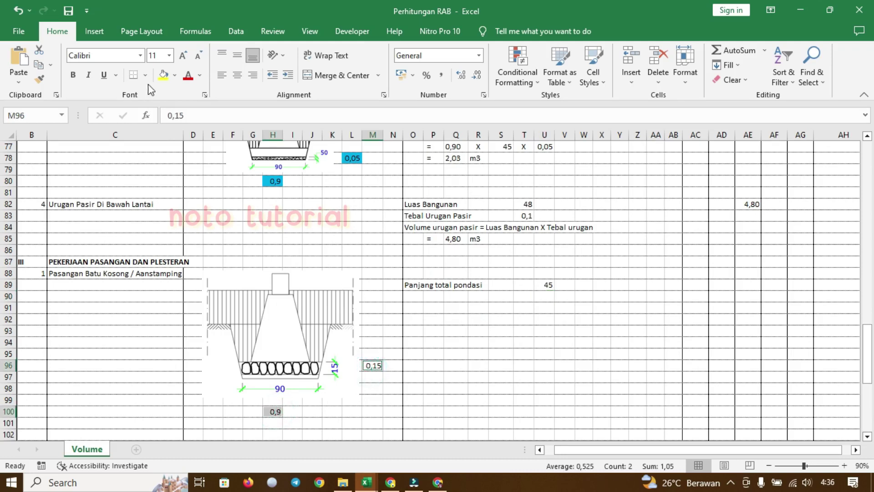
pyautogui.click(174, 75)
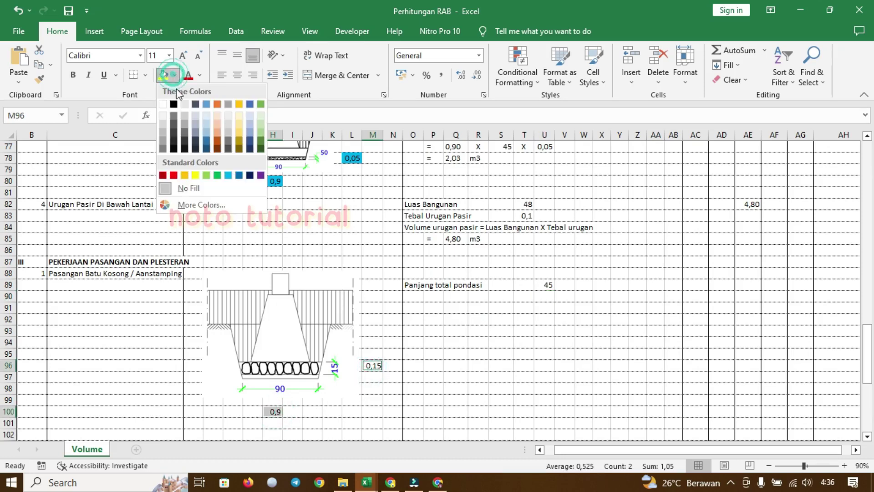
pyautogui.click(228, 175)
pyautogui.click(375, 367)
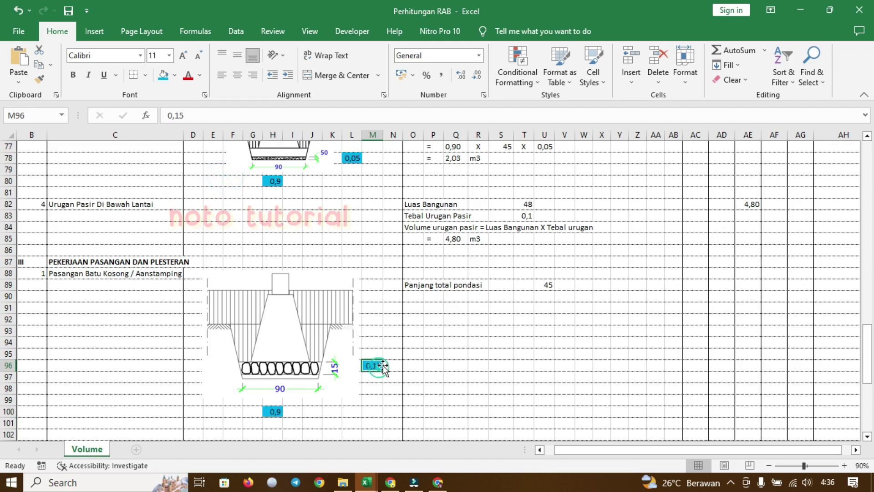
pyautogui.click(269, 413)
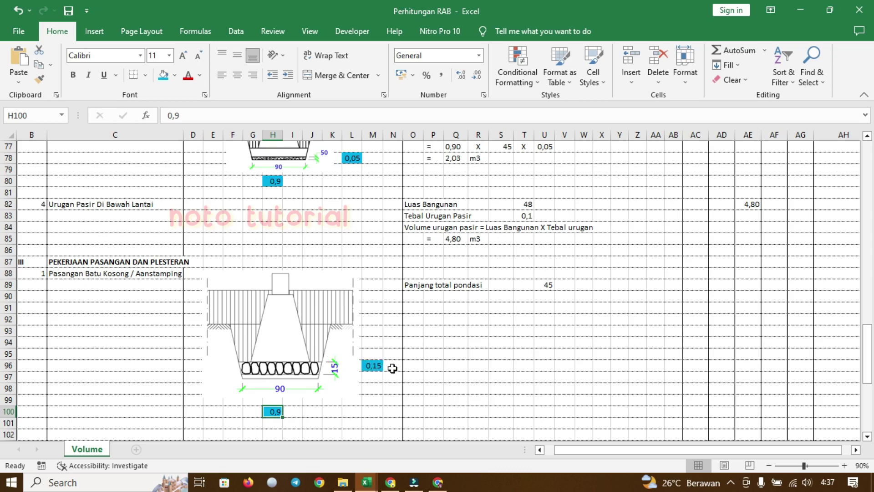
# - Add the label "Lebar Aanstamping" in cell O90, below the total foundation length
pyautogui.click(412, 296)
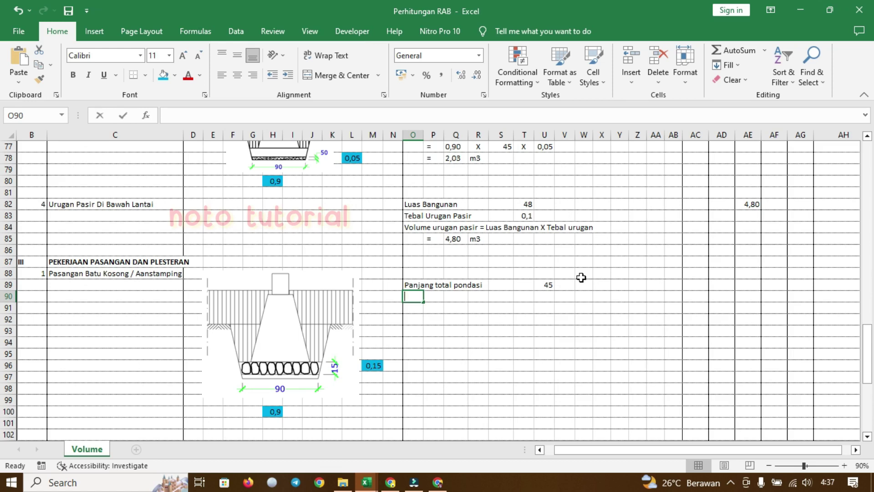
pyautogui.write('Lebar Aanstampain')
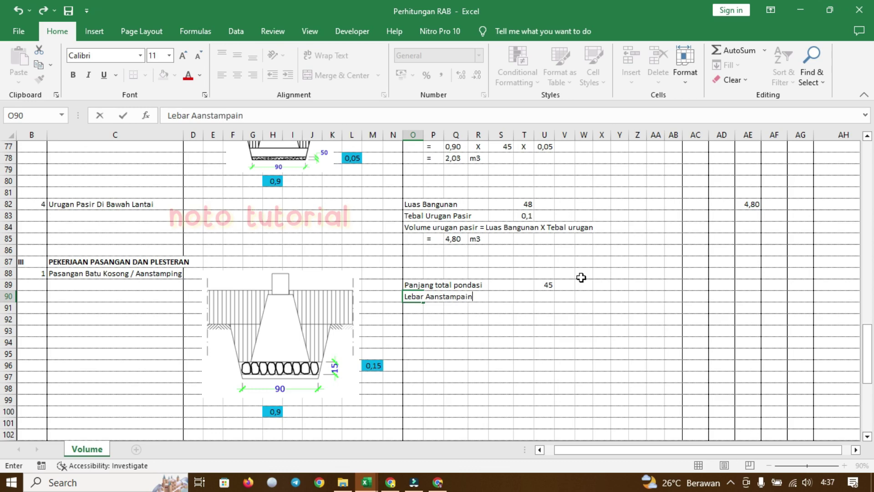
pyautogui.write('g')
pyautogui.press('BackSpace')
pyautogui.press('BackSpace')
pyautogui.press('BackSpace')
pyautogui.press('Return')
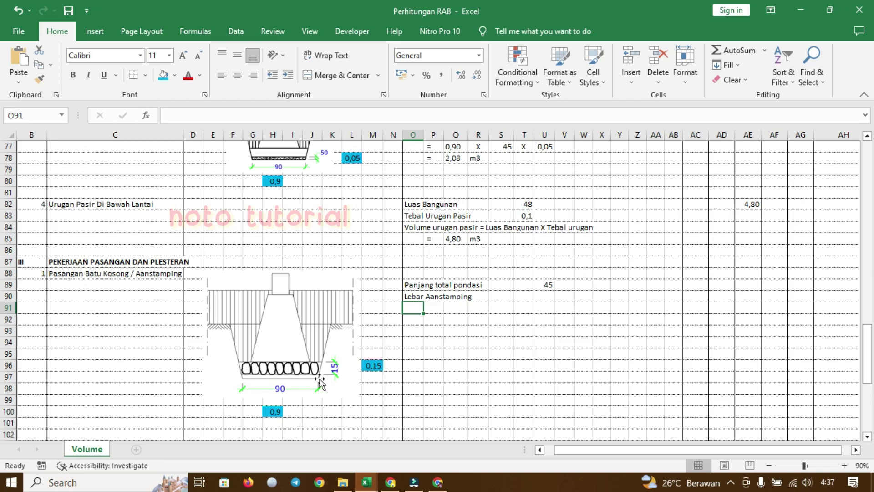
# - Link cell U90 to the Aanstamping width in the sketch dimension cell with the formula =H100
pyautogui.click(542, 298)
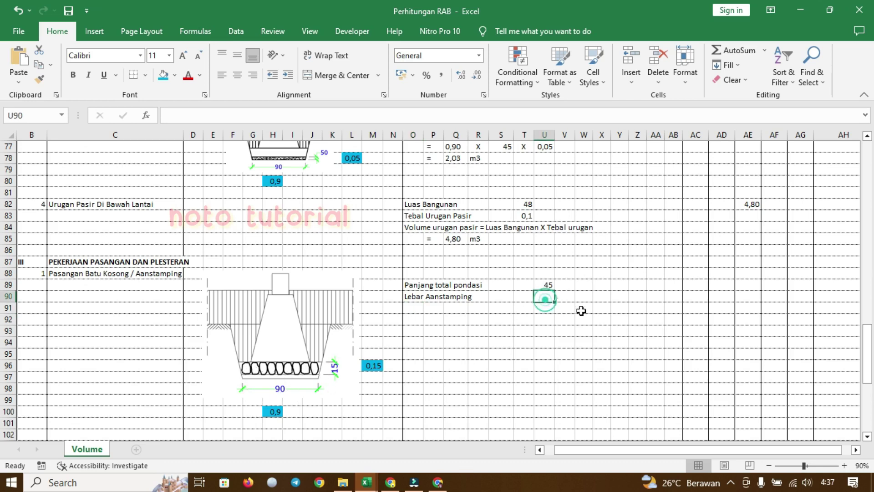
pyautogui.write('=')
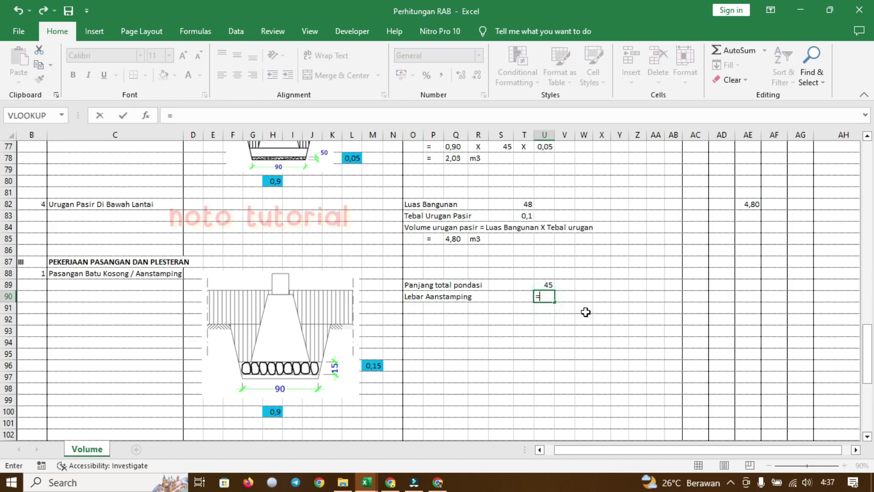
pyautogui.click(275, 411)
pyautogui.press('Return')
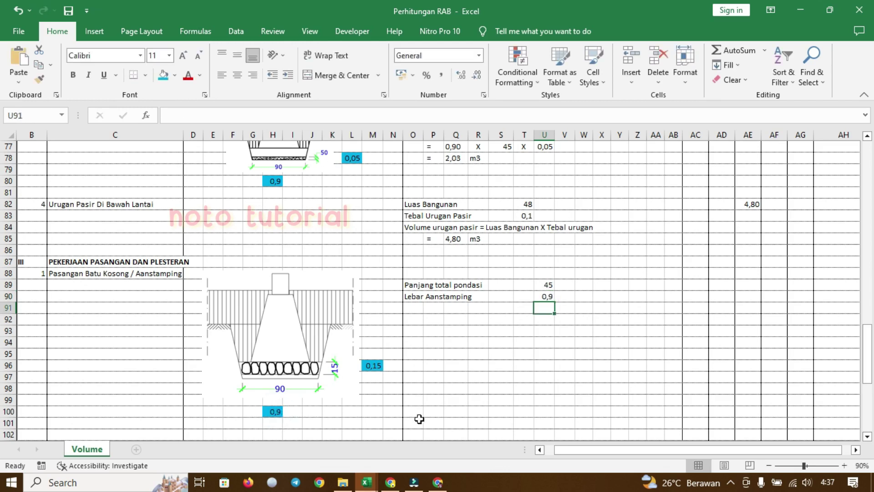
# - Add the label "Tebal Aanstamping" in O91 and link U91 to the sketch's thickness dimension with the formula =M96
pyautogui.click(412, 309)
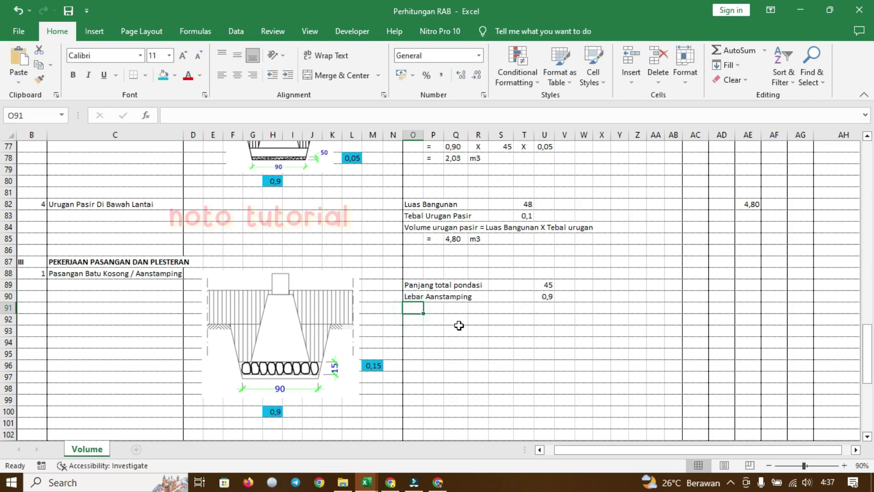
pyautogui.write('Te')
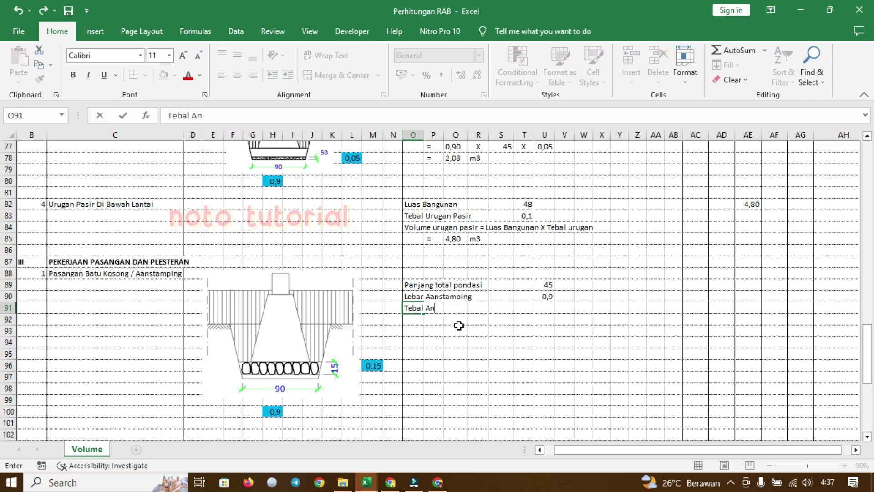
pyautogui.write('bal Aanstamping')
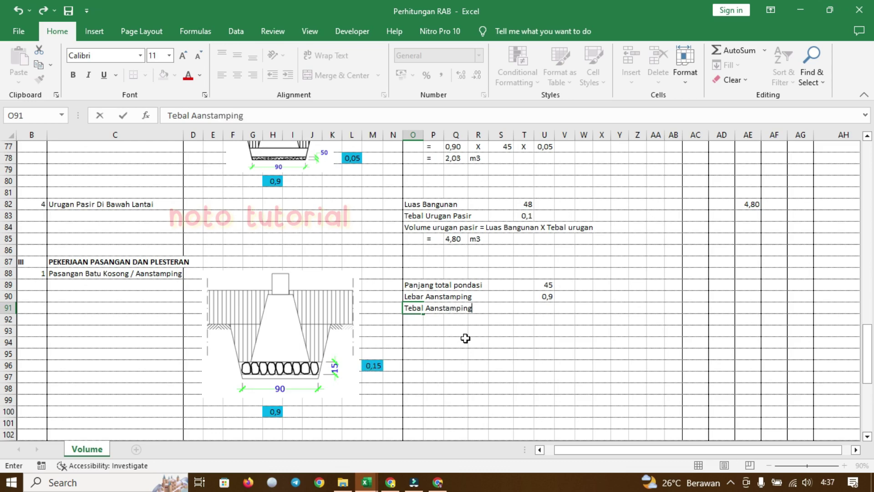
pyautogui.click(546, 310)
pyautogui.write('=')
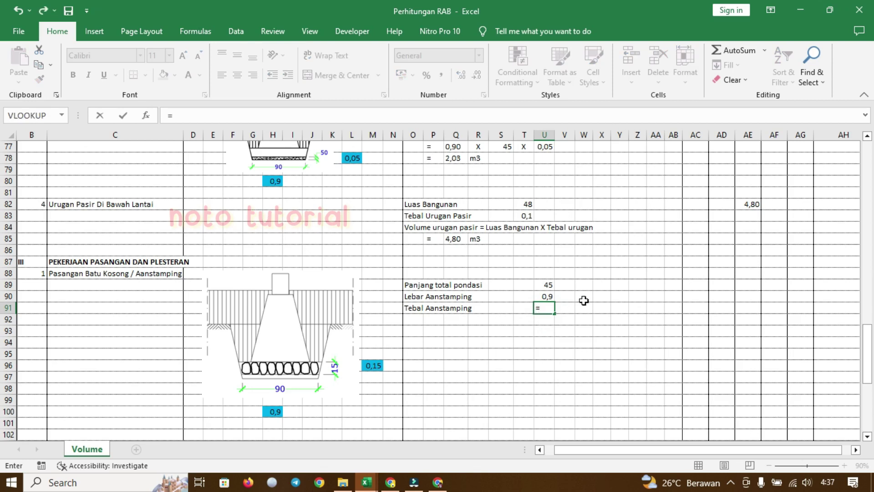
pyautogui.click(382, 365)
pyautogui.press('Return')
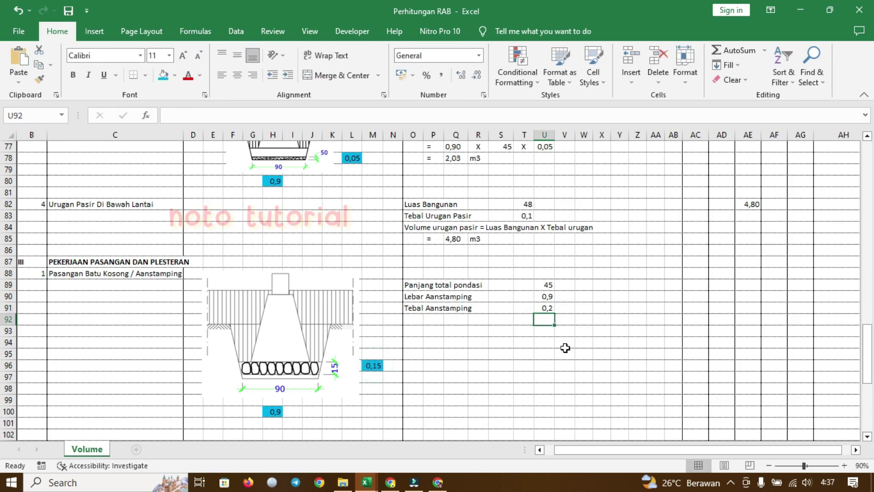
# - Add the label "Volume Pasangan Batu Kosong / Aanstamping" in cell O92, below the thickness label
pyautogui.click(413, 319)
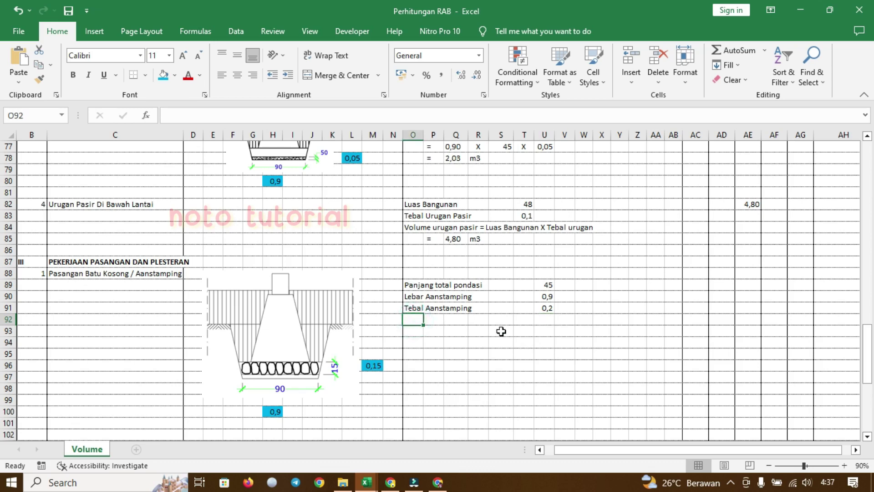
pyautogui.write('Volume')
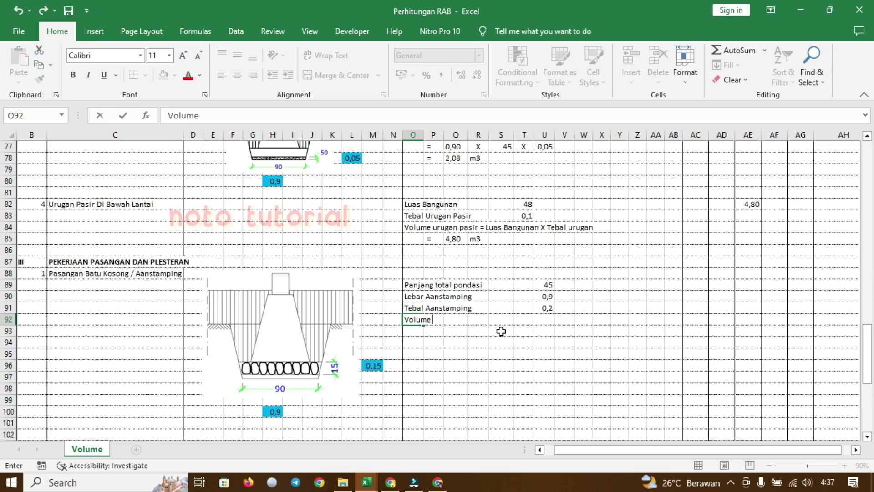
pyautogui.write(' Pasangan ')
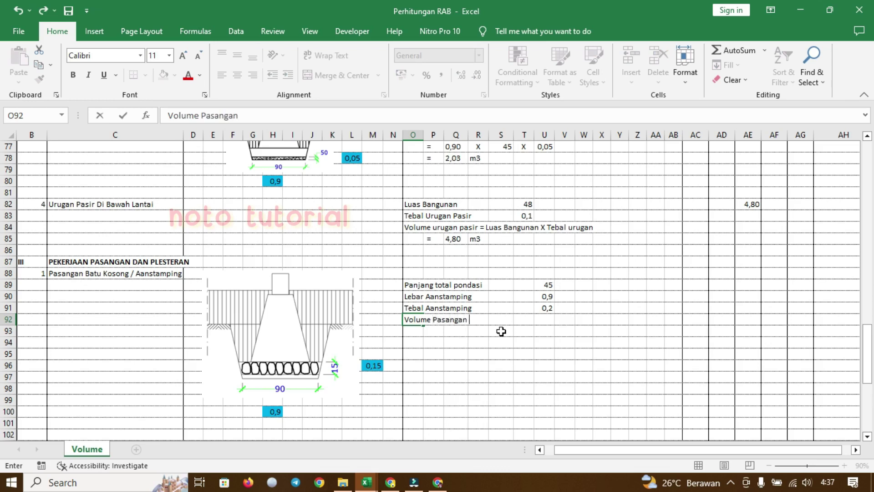
pyautogui.write('Batu Kon')
pyautogui.write('ong / Aans')
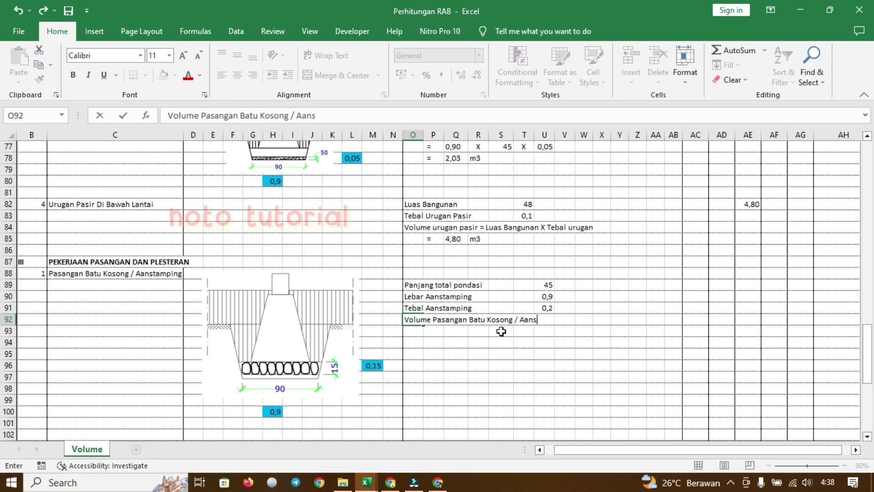
pyautogui.press('Return')
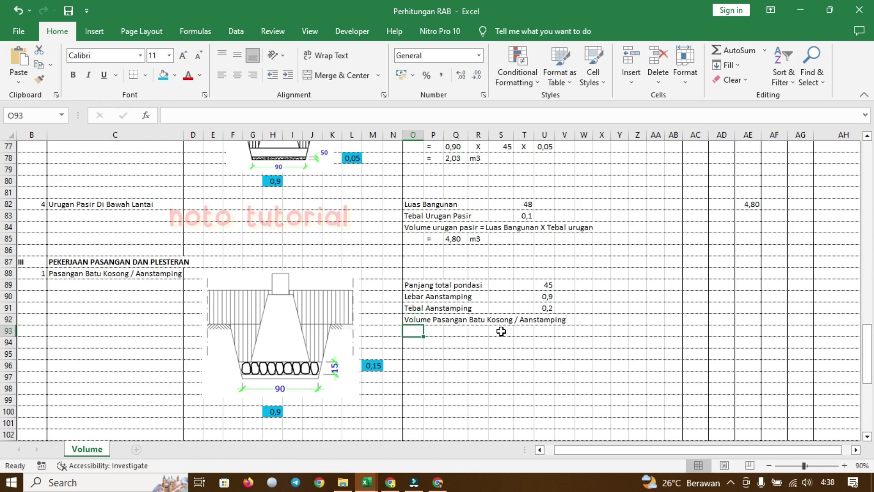
# - Write the volume formula as text in P93: "= Panjang pondasi X Lebar Aanstamping X Tebal Aanstamping"
pyautogui.click(433, 331)
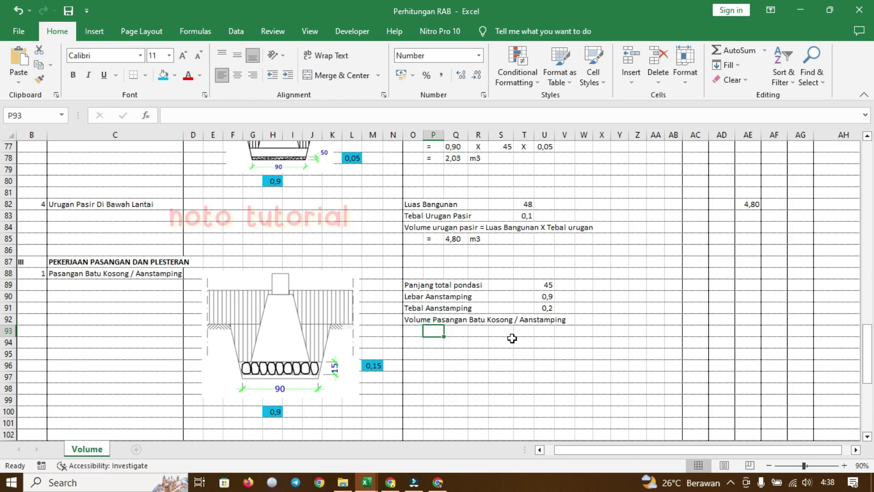
pyautogui.write('=')
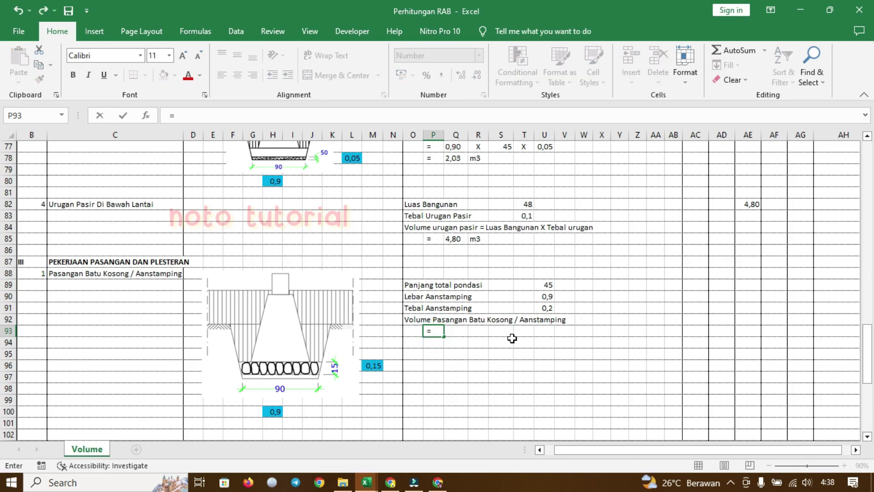
pyautogui.write(' Panjang pondasi X Lebar Aanst')
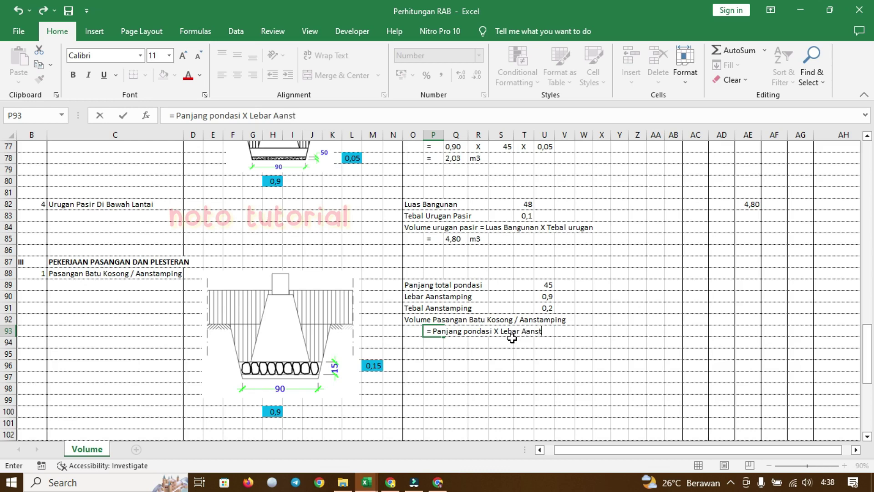
pyautogui.write('ampi')
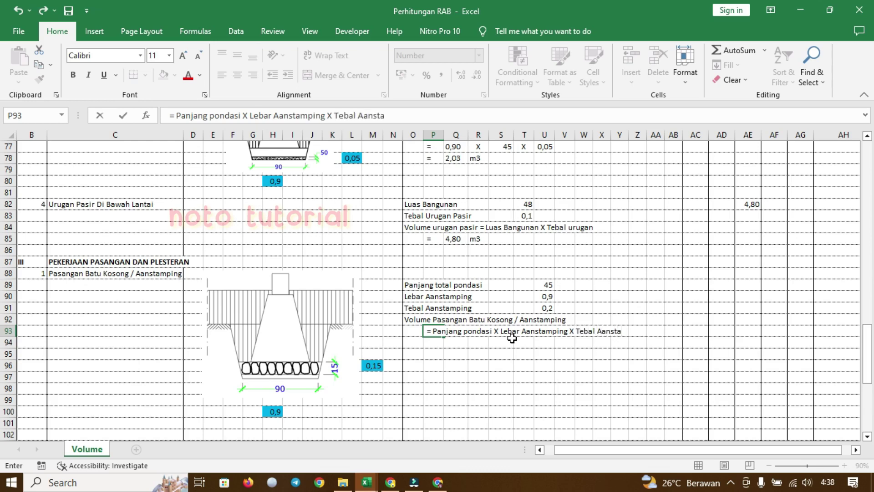
pyautogui.write('ng')
pyautogui.press('Return')
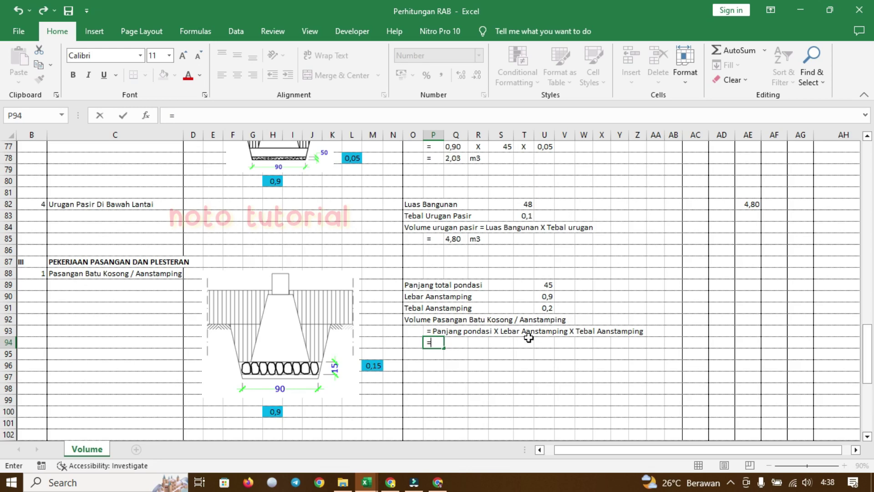
# - Start the numeric calculation in row 94 with "=" in P94, the foundation length =U89 in Q94 and "X" in R94
pyautogui.click(458, 341)
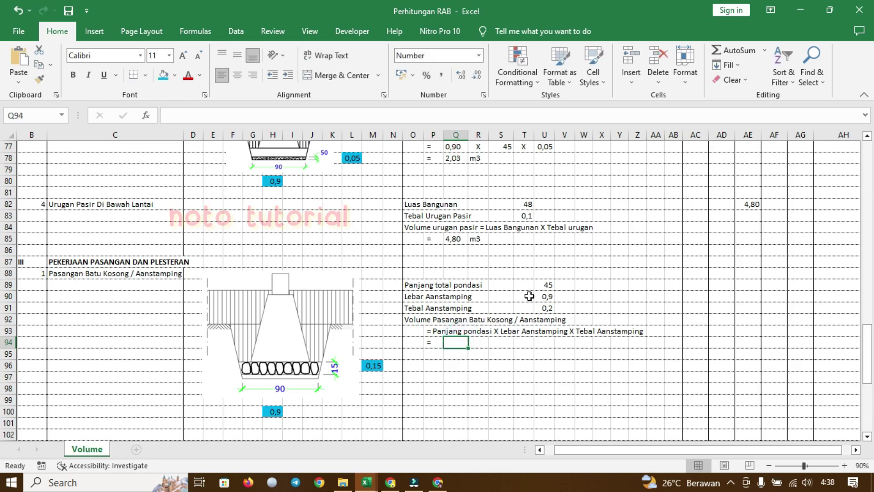
pyautogui.write('=')
pyautogui.click(547, 282)
pyautogui.press('Return')
pyautogui.click(479, 342)
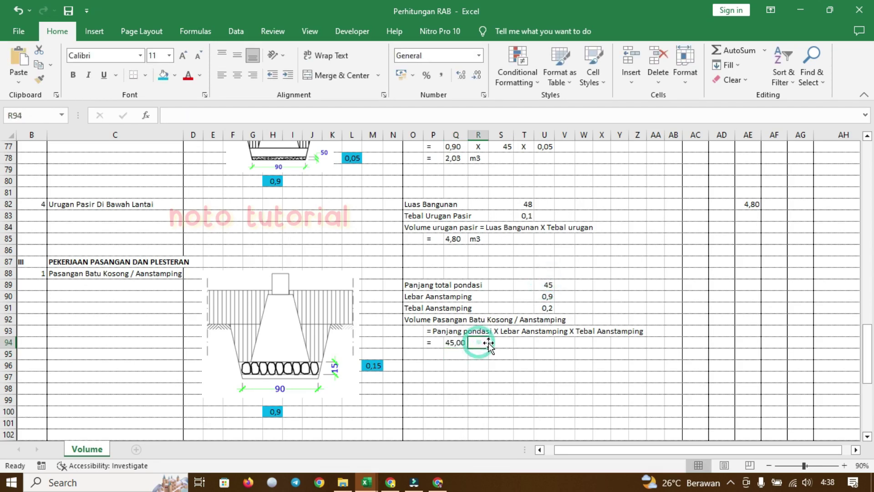
pyautogui.write('X')
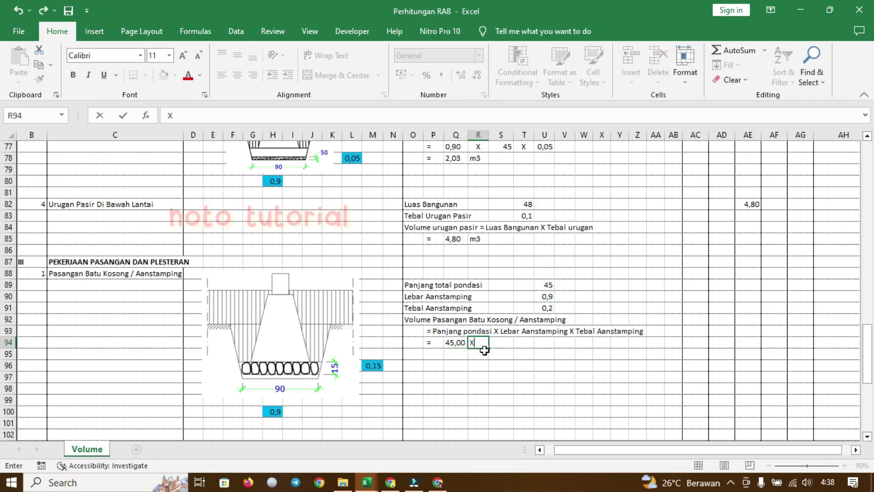
# - Link S94 to the Aanstamping width with =U90 and put an "X" multiplication sign in T94
pyautogui.click(500, 344)
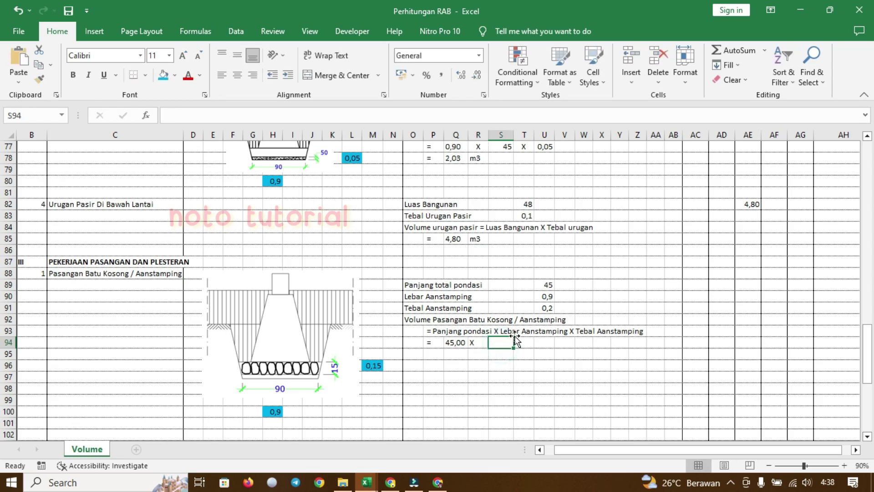
pyautogui.write('=')
pyautogui.click(545, 297)
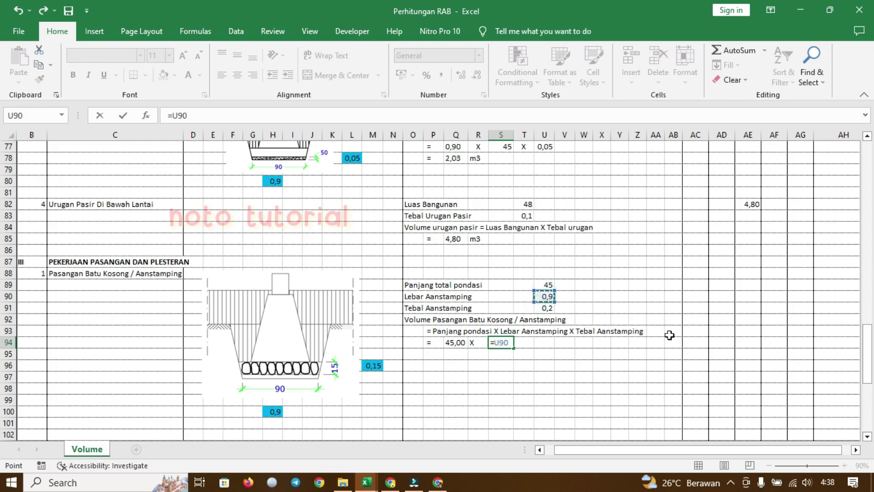
pyautogui.press('Return')
pyautogui.click(525, 341)
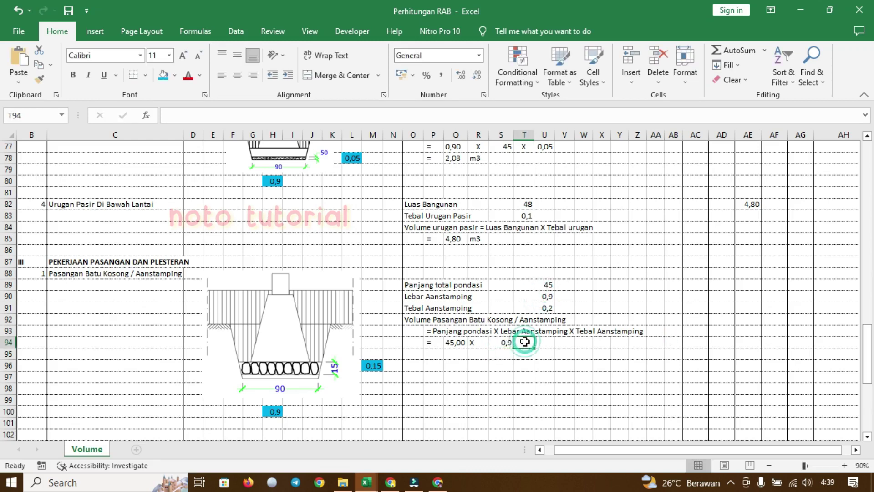
pyautogui.write('X')
# - Link U94 to the Aanstamping thickness with the formula =U91
pyautogui.click(544, 343)
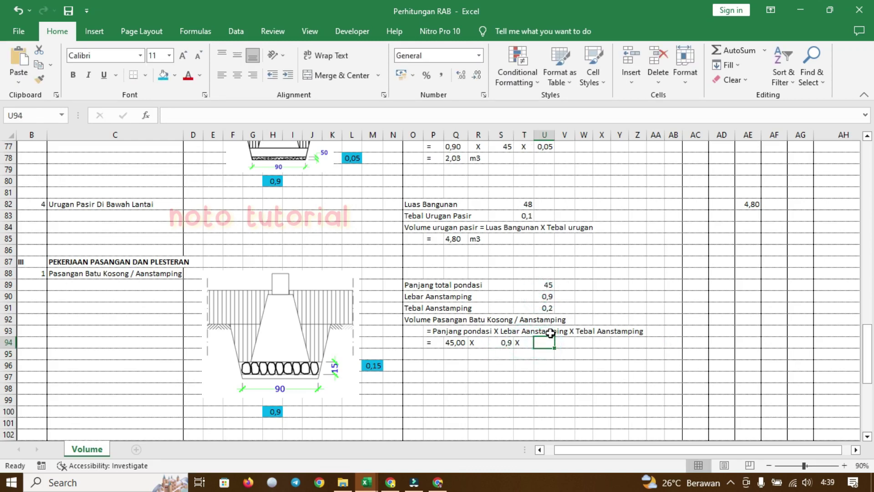
pyautogui.write('=')
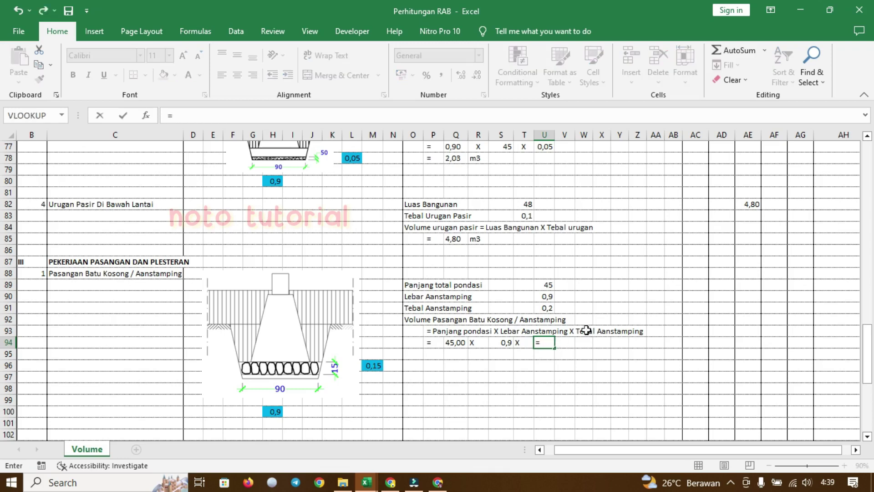
pyautogui.click(548, 307)
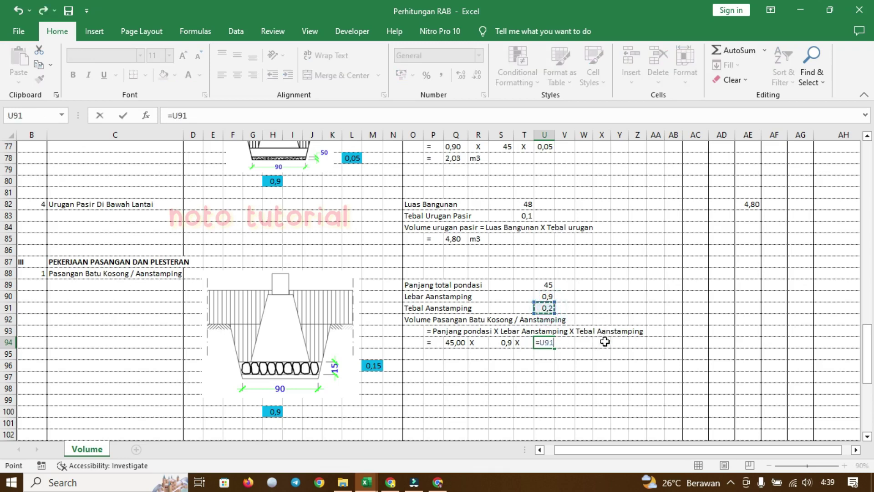
pyautogui.press('Return')
# - Show the thickness values in U91 and U94 with two decimals and the foundation length in Q94 without decimals
pyautogui.click(545, 308)
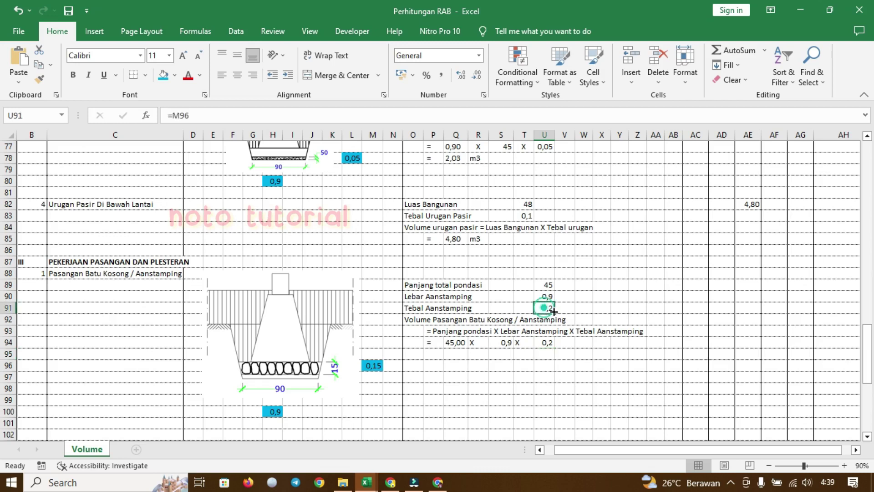
pyautogui.click(460, 74)
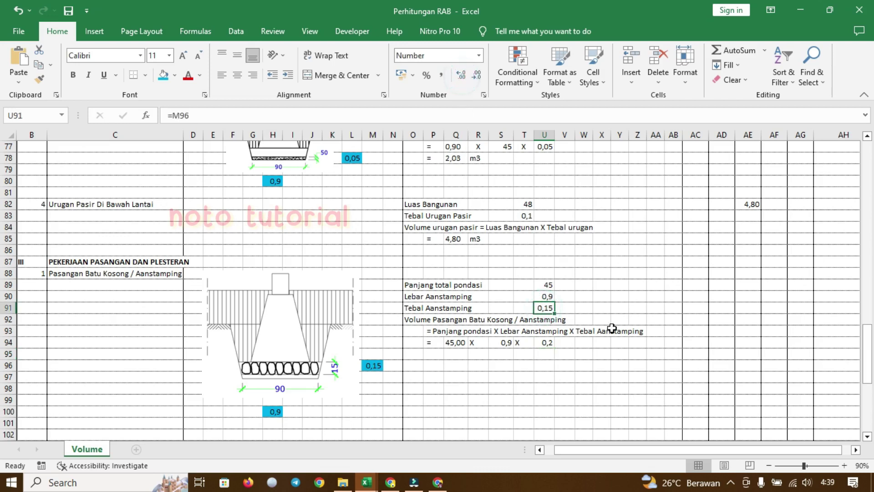
pyautogui.click(545, 342)
pyautogui.click(460, 74)
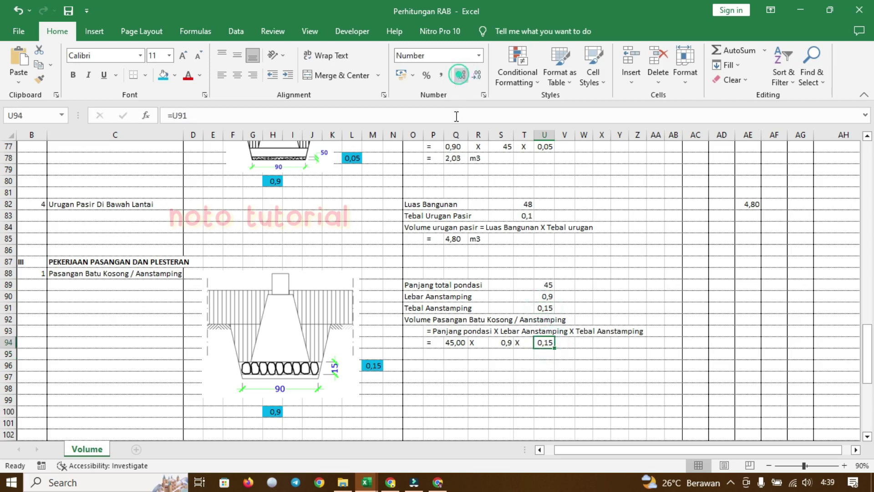
pyautogui.click(454, 342)
pyautogui.click(476, 76)
pyautogui.click(477, 77)
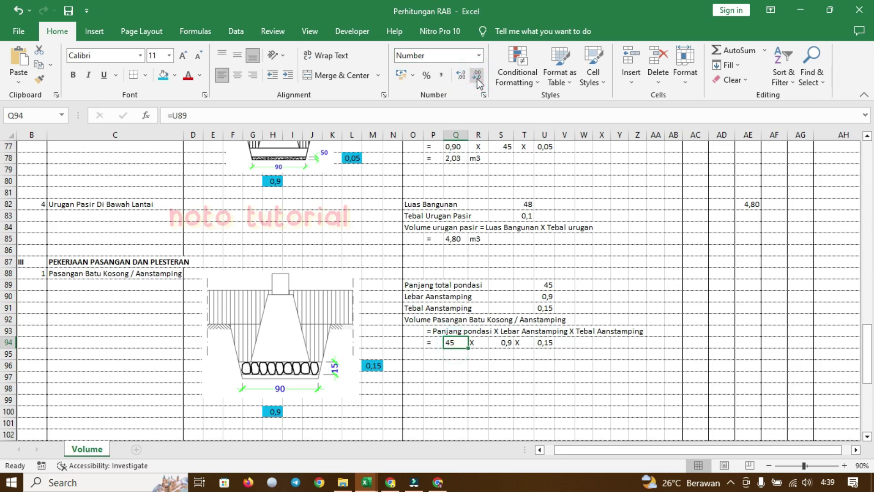
# - Center the "X" multiplication signs in R94 and T94 within their cells
pyautogui.click(478, 344)
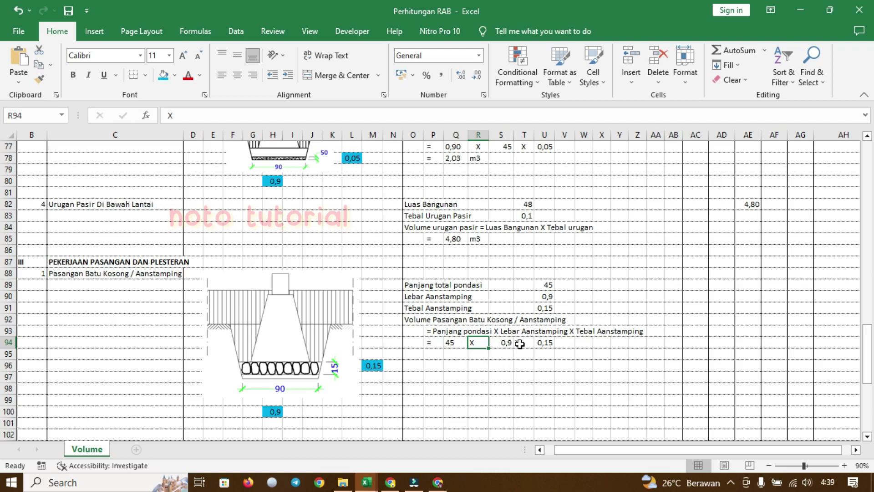
pyautogui.click(520, 343)
pyautogui.click(523, 374)
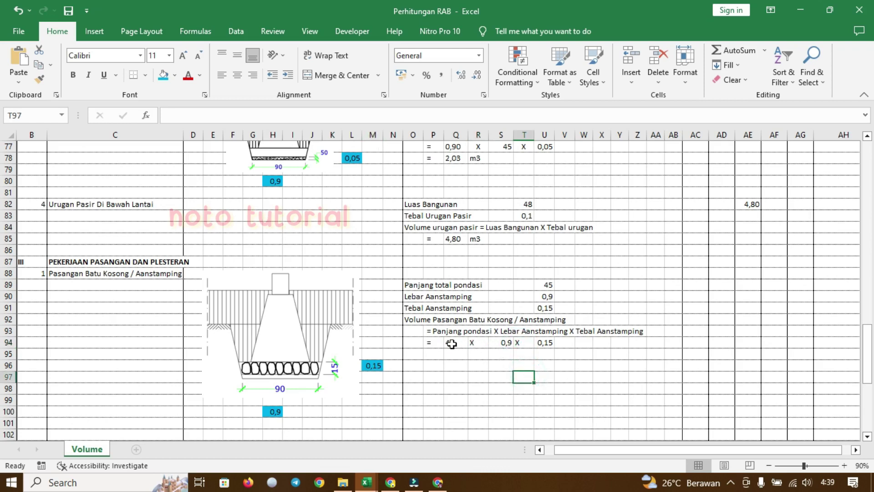
pyautogui.click(475, 343)
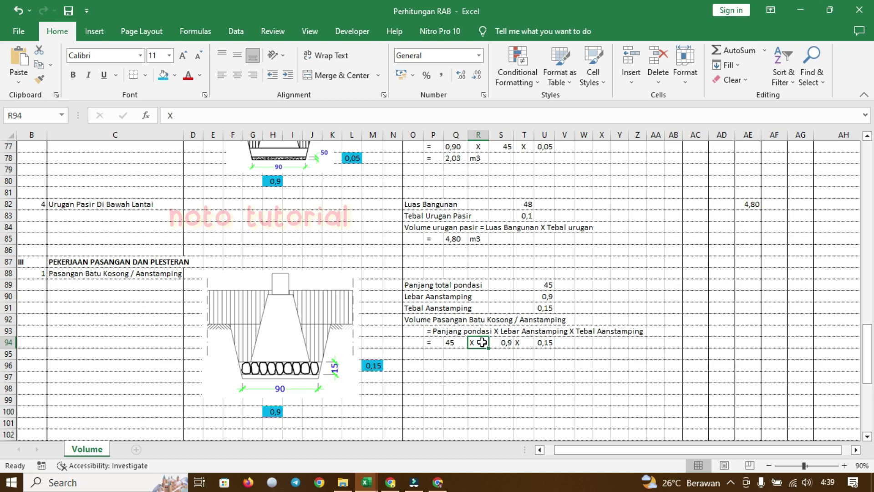
pyautogui.keyDown('ctrl'); pyautogui.click(525, 342); pyautogui.keyUp('ctrl')
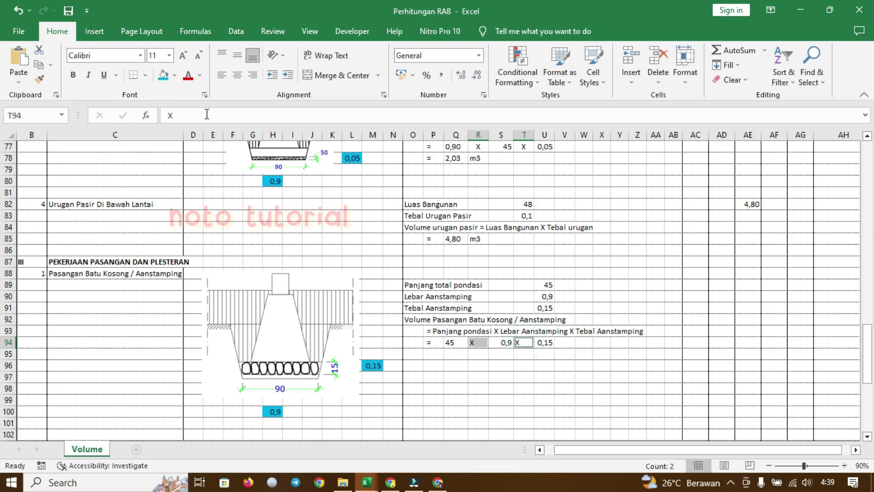
pyautogui.click(236, 76)
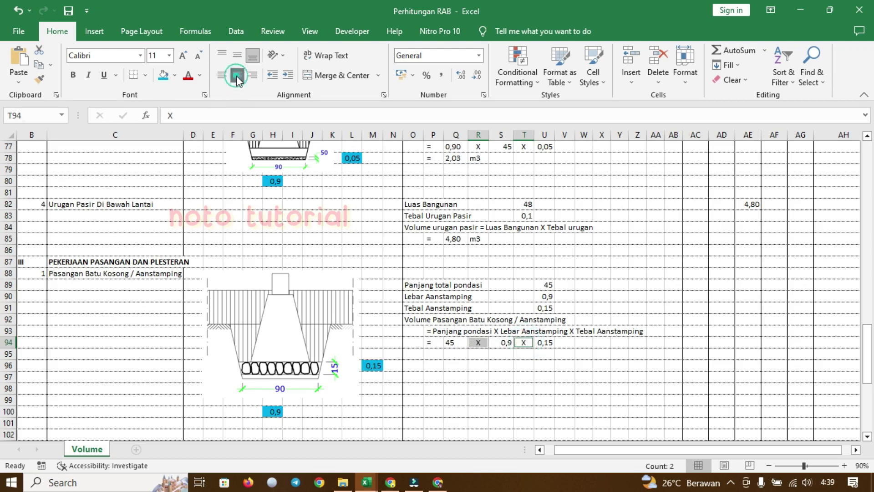
pyautogui.click(510, 328)
pyautogui.click(433, 354)
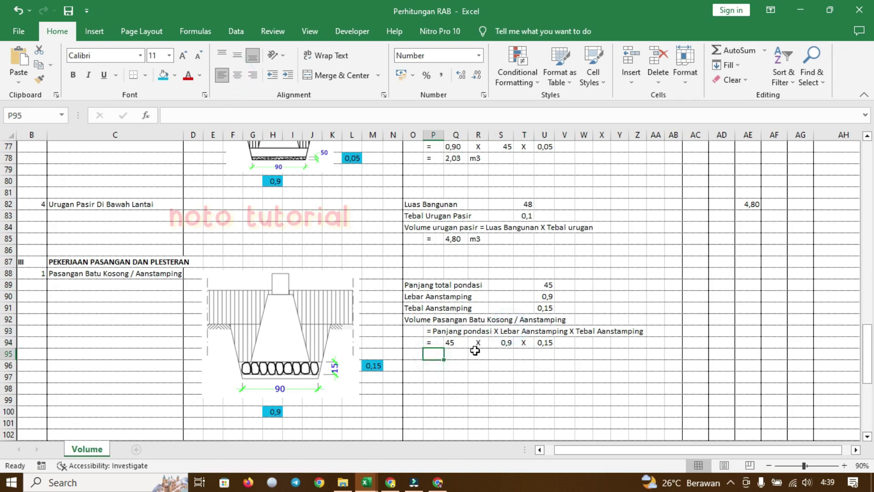
pyautogui.write('=')
pyautogui.click(475, 365)
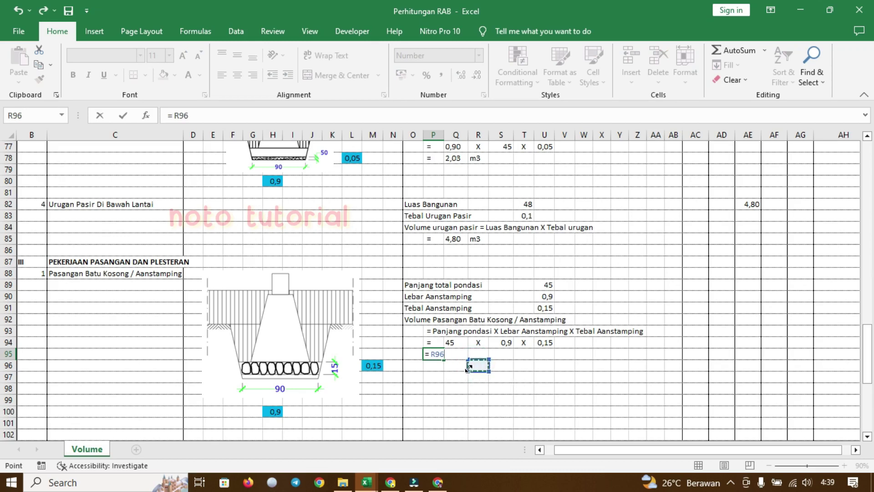
pyautogui.press('Escape')
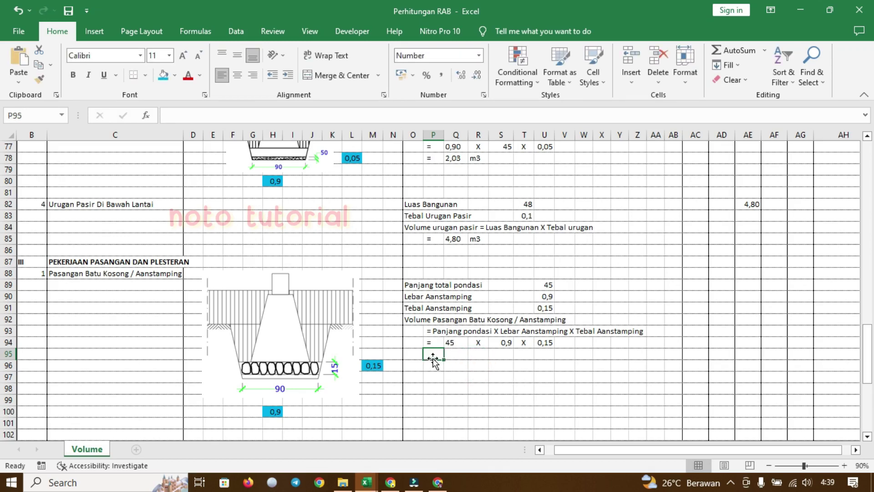
pyautogui.doubleClick(437, 355)
pyautogui.write('=')
pyautogui.click(455, 355)
pyautogui.click(480, 355)
pyautogui.click(503, 355)
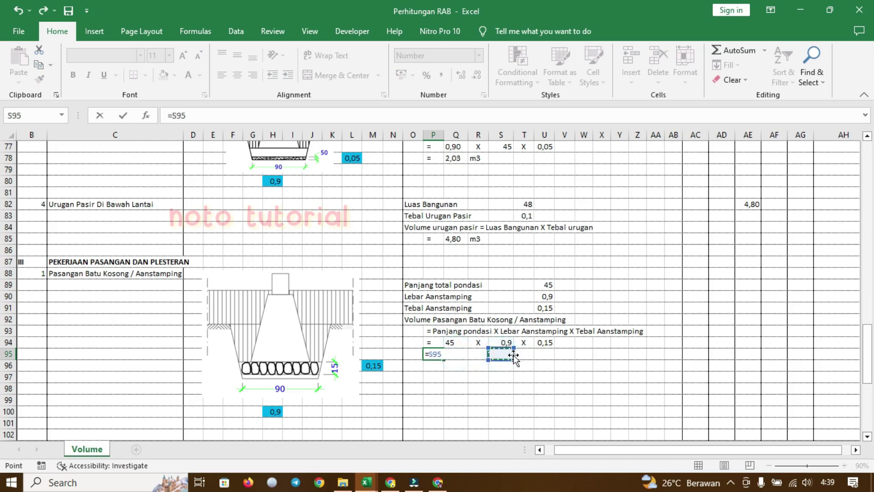
pyautogui.press('Escape')
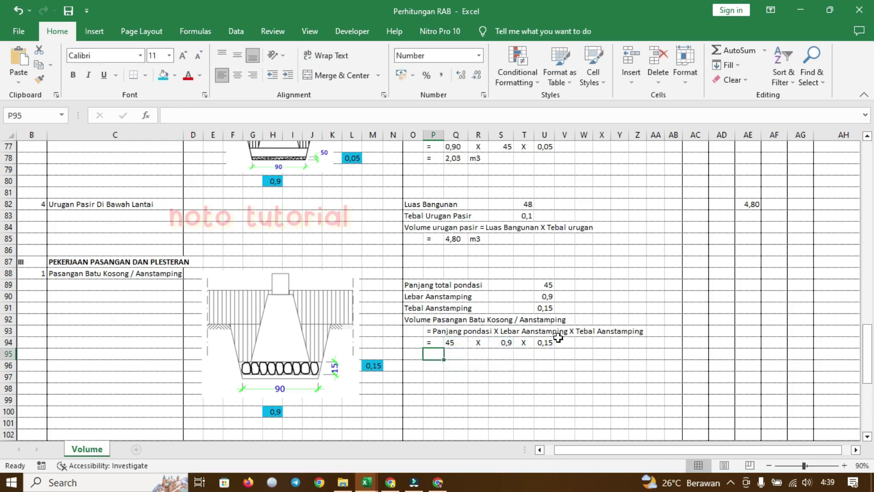
# - Put an "=" sign in P95 and calculate the Aanstamping volume in Q95 with the formula =Q94*S94*U94
pyautogui.write('=')
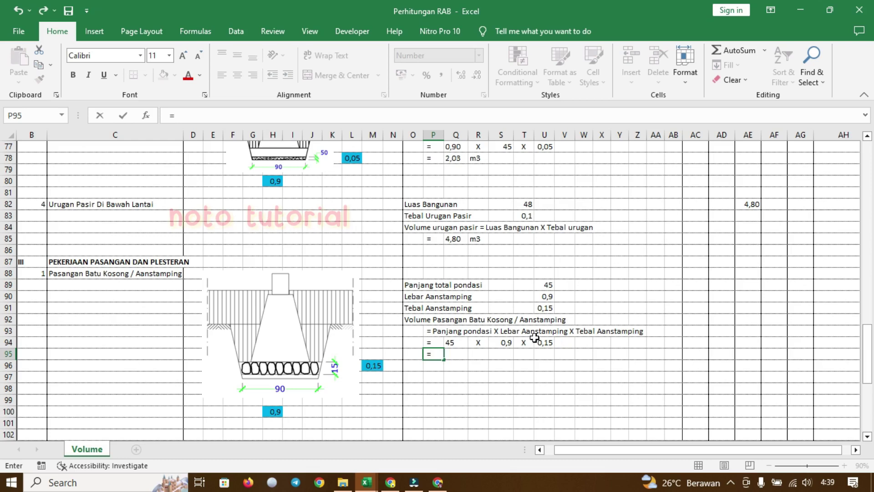
pyautogui.click(522, 353)
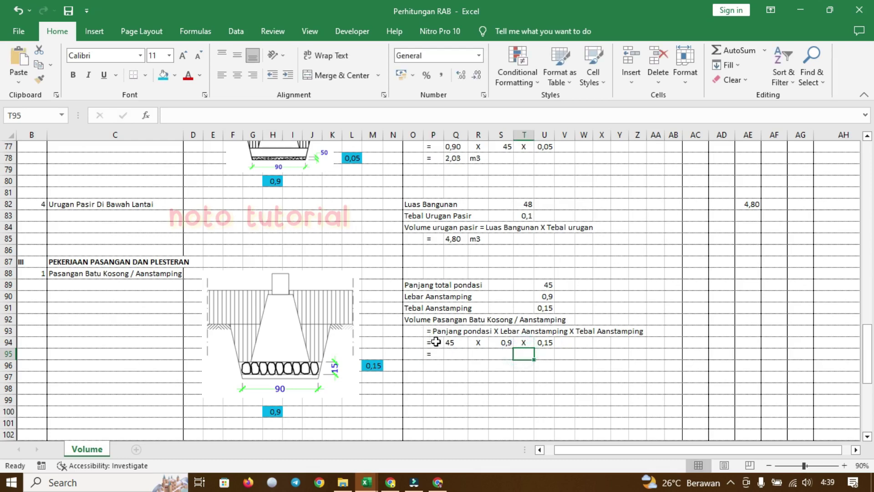
pyautogui.click(455, 354)
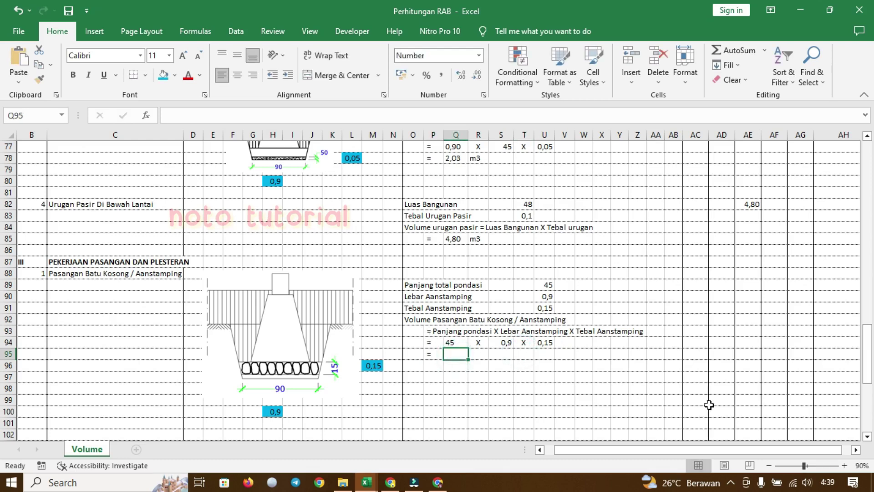
pyautogui.write('=')
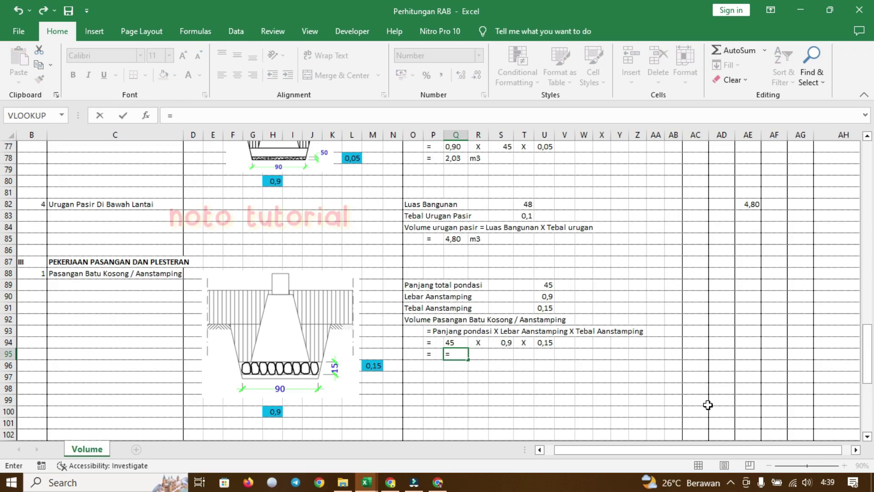
pyautogui.click(459, 343)
pyautogui.write('*')
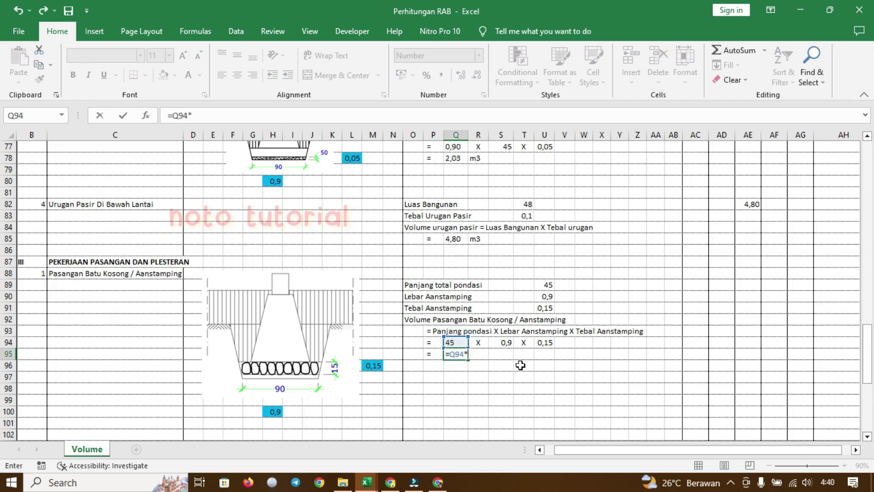
pyautogui.click(507, 342)
pyautogui.write('*')
pyautogui.click(547, 343)
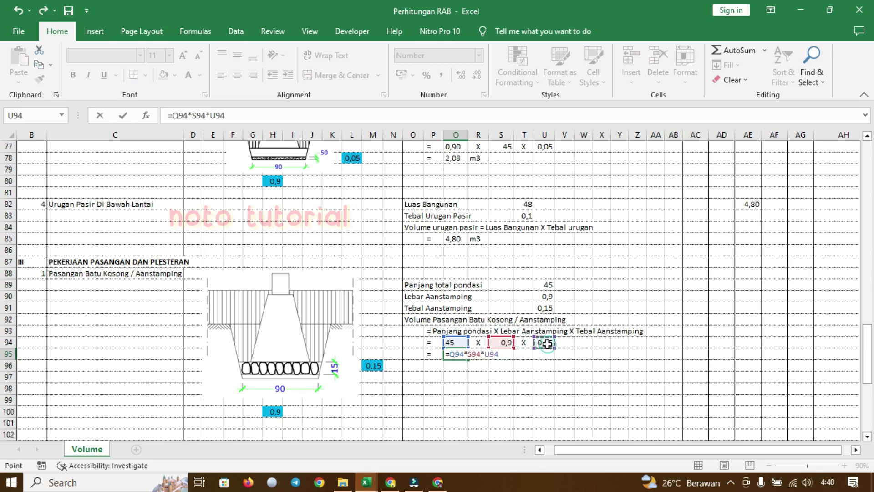
pyautogui.press('Return')
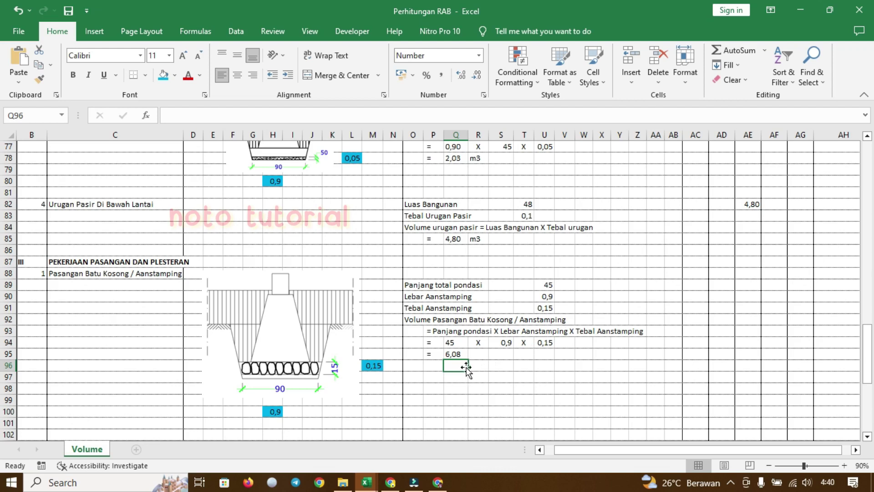
# - Link the Aanstamping volume into the M3 result column by entering =Q95 in AE88
pyautogui.click(745, 273)
pyautogui.scroll(20, 746, 275)
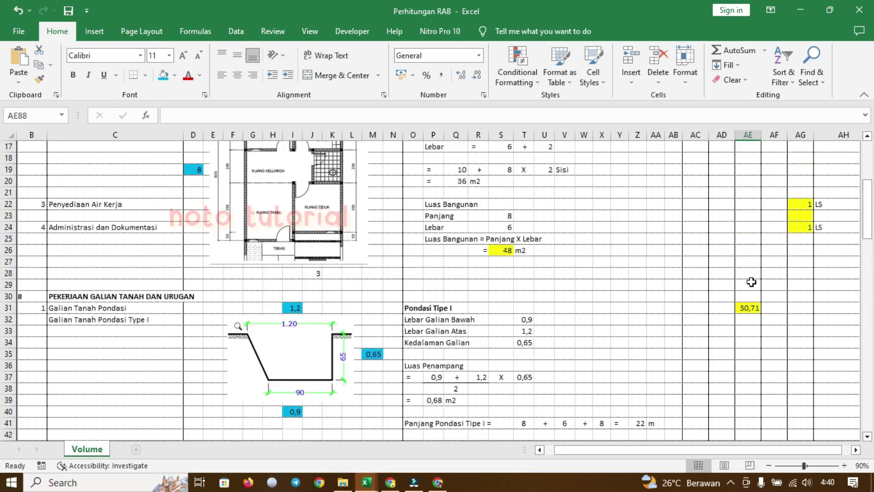
pyautogui.scroll(5, 751, 282)
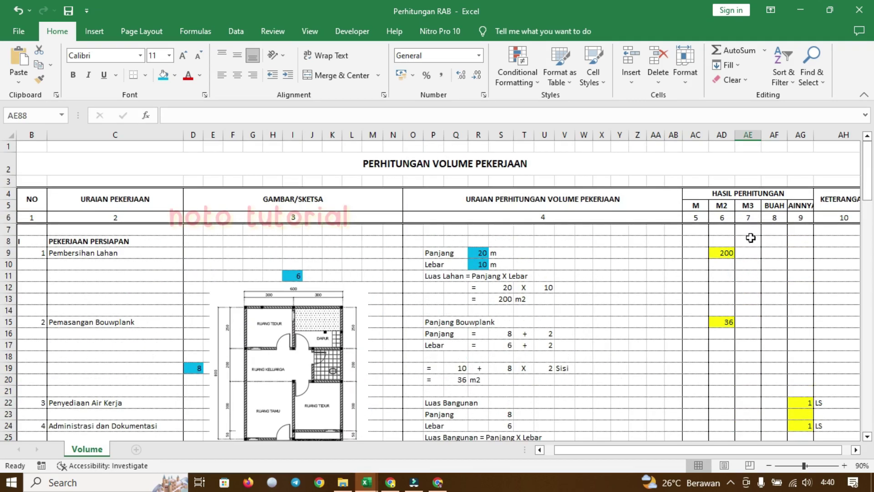
pyautogui.scroll(-20, 771, 266)
pyautogui.scroll(-6, 767, 281)
pyautogui.write('=')
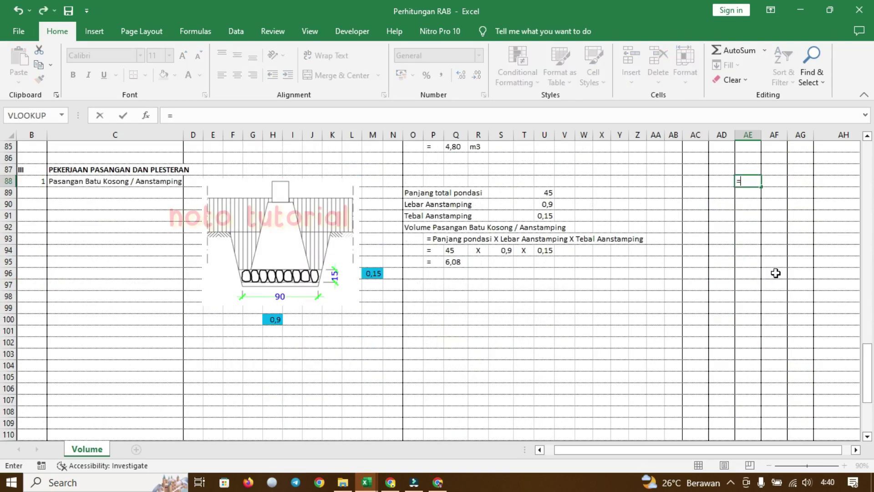
pyautogui.click(452, 261)
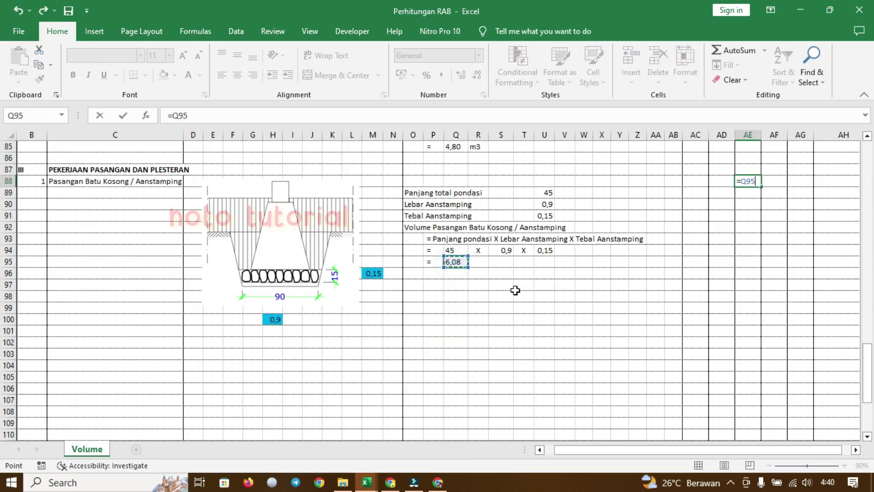
pyautogui.press('Return')
# - Highlight the Aanstamping result cell AE88 with a yellow fill
pyautogui.click(747, 180)
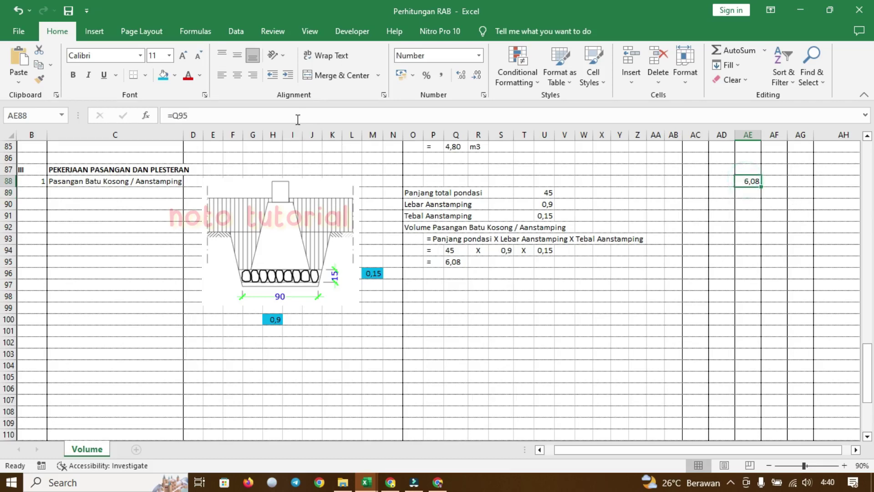
pyautogui.click(174, 75)
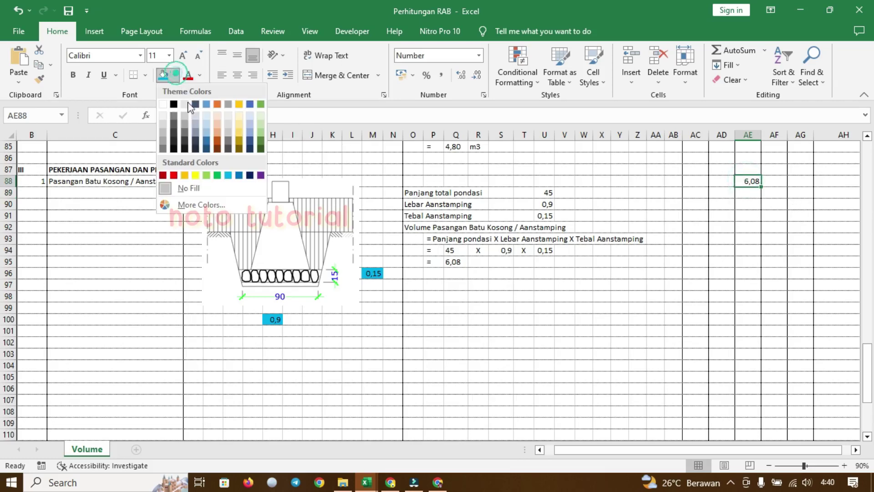
pyautogui.click(195, 176)
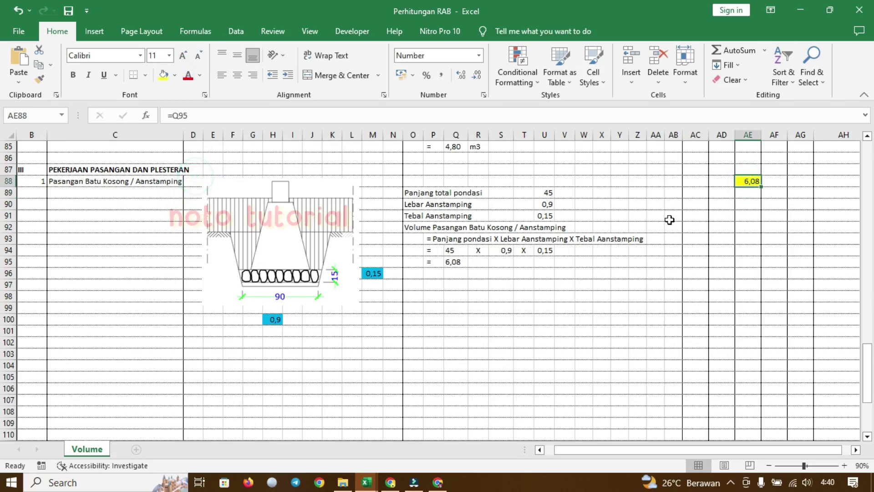
pyautogui.click(770, 181)
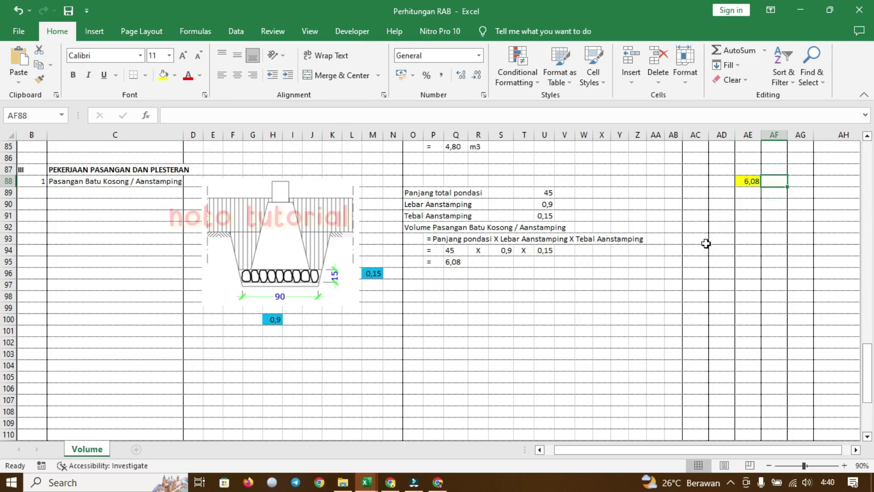
# - Add work item number 2 in B102 with the description "Pasangan Pondasi Batu Gunung" in C102
pyautogui.click(236, 333)
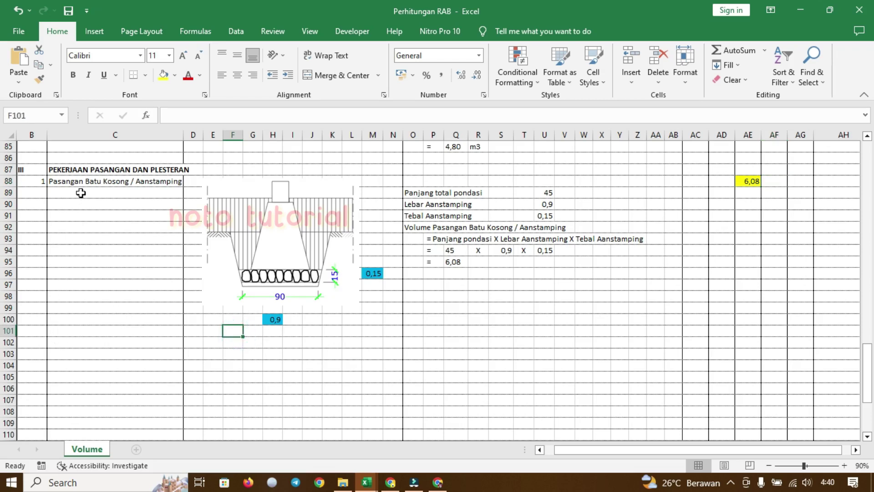
pyautogui.click(39, 341)
pyautogui.write('2')
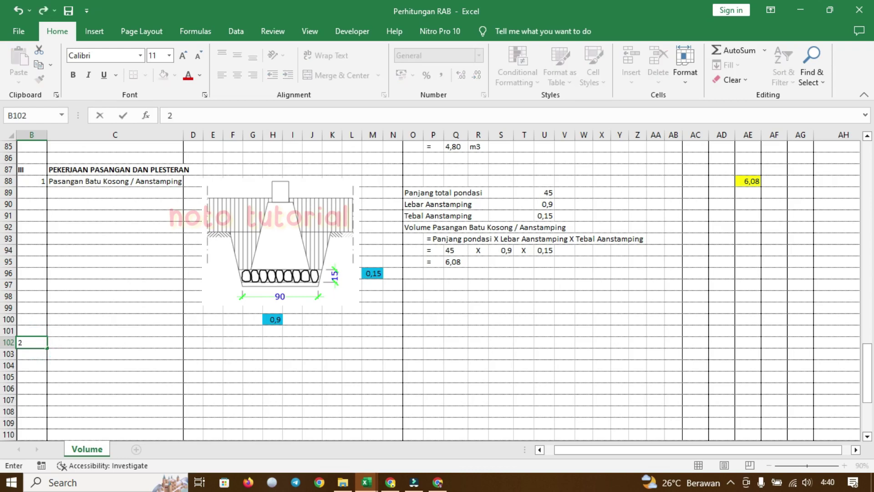
pyautogui.click(101, 345)
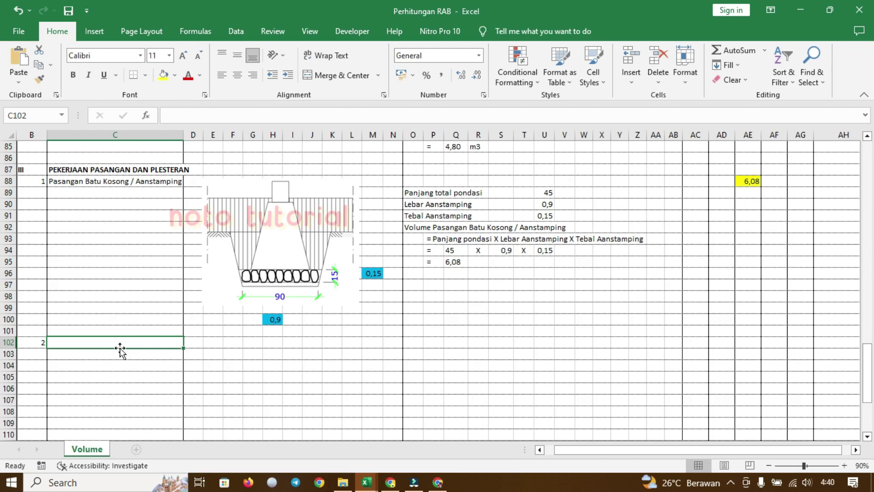
pyautogui.write('Pasangan Pondasi')
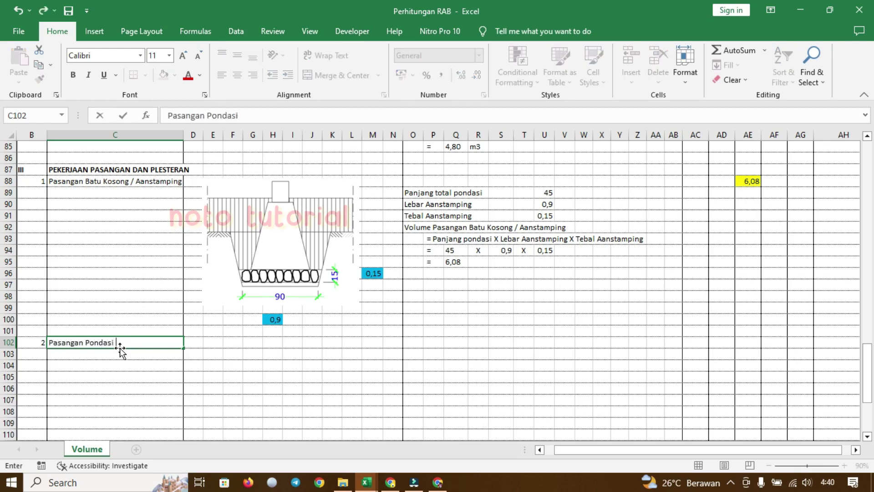
pyautogui.write(' Batu Gunung')
pyautogui.press('Return')
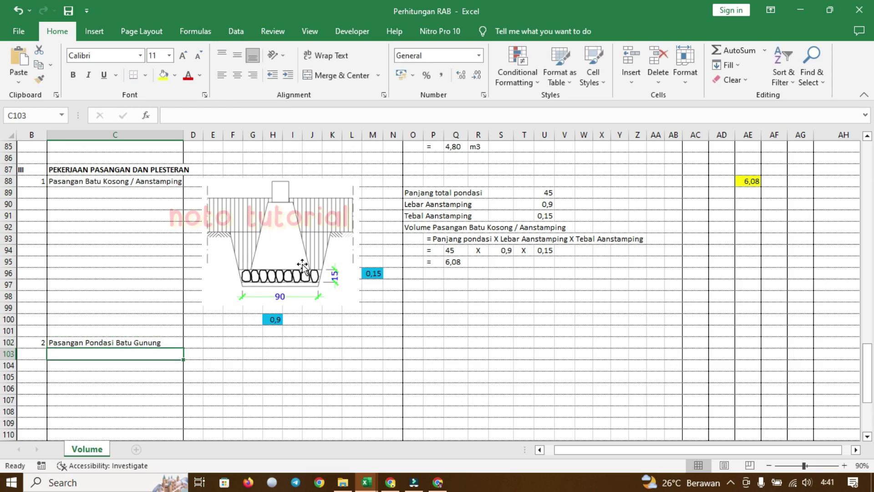
# - Paste the copied stone foundation sketch and place it in the Gambar/Sketsa column just below row 102
pyautogui.click(234, 356)
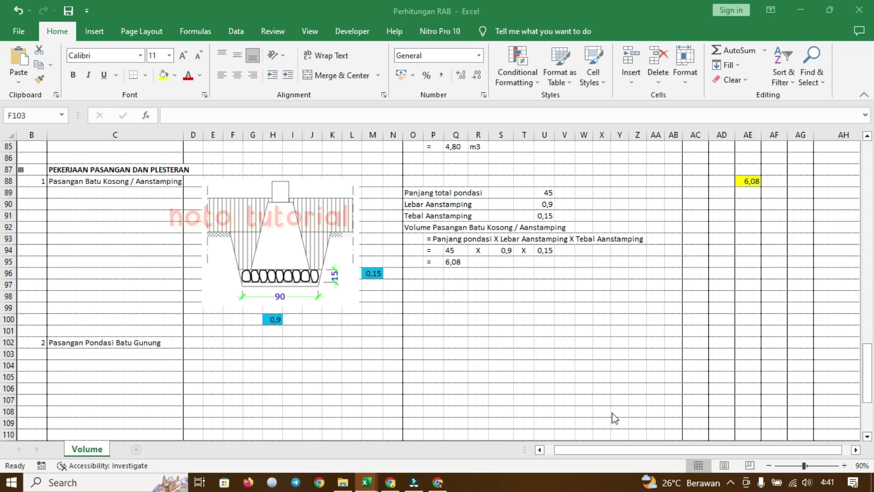
pyautogui.click(266, 364)
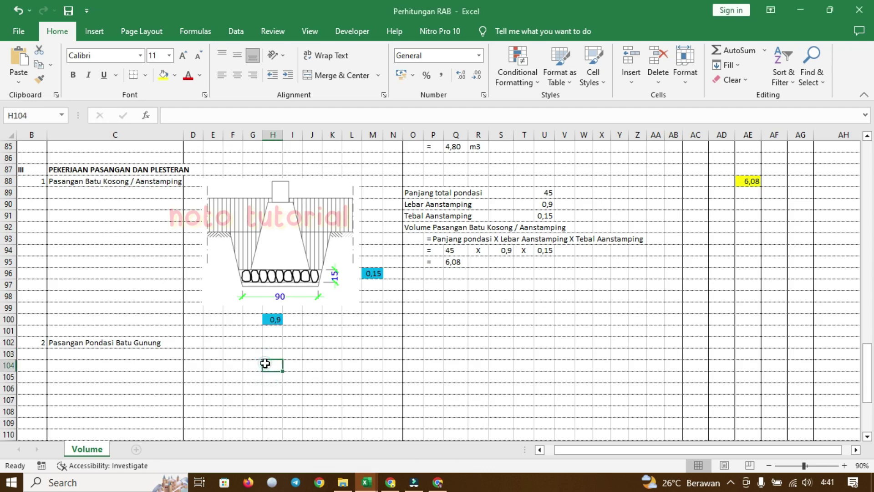
pyautogui.hotkey('ctrl', 'v')
pyautogui.scroll(-4, 302, 335)
pyautogui.moveTo(299, 314); pyautogui.dragTo(280, 270)
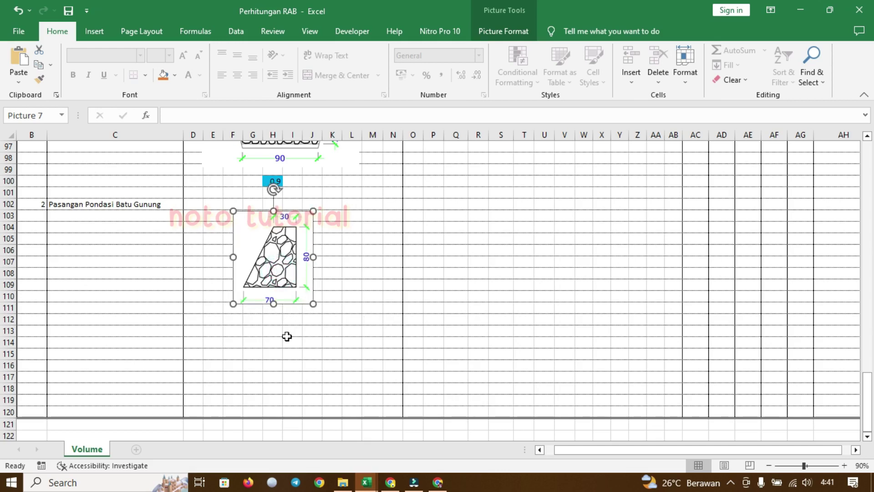
# - Add the sub-item description "a) Tipe I" in C103 under Pasangan Pondasi Batu Gunung
pyautogui.click(66, 219)
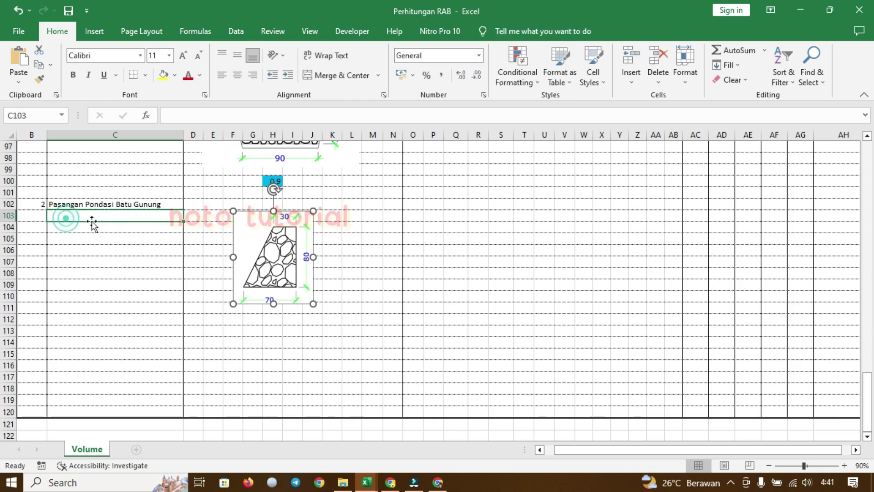
pyautogui.write('a')
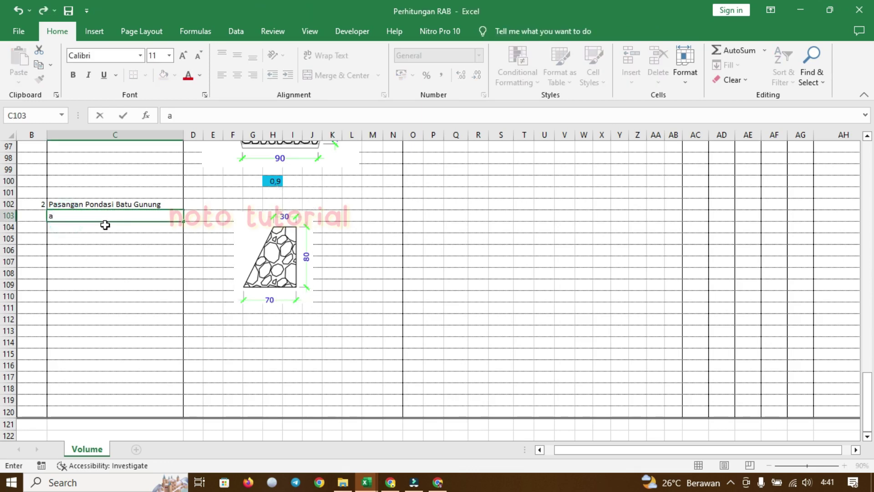
pyautogui.write(') Tipe I')
pyautogui.press('Return')
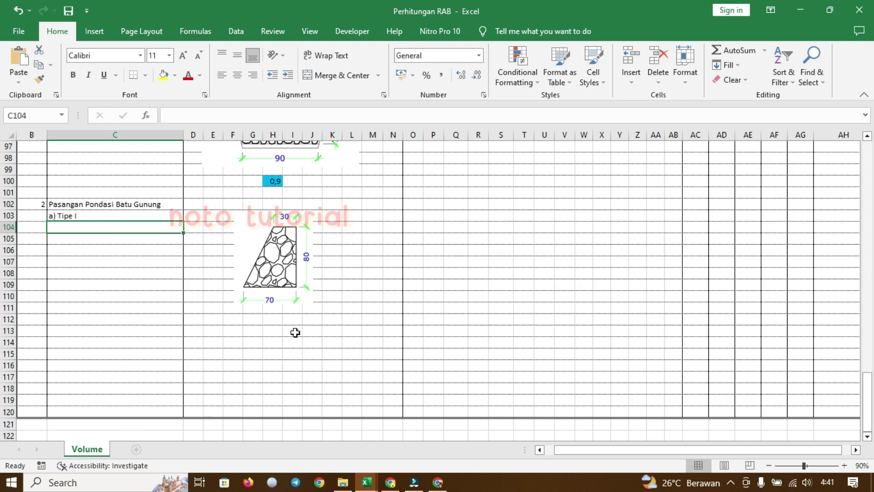
# - Extend the table by inserting 27 sheet rows at rows 113 to 139, below the stone foundation sketch
pyautogui.scroll(-2, 295, 332)
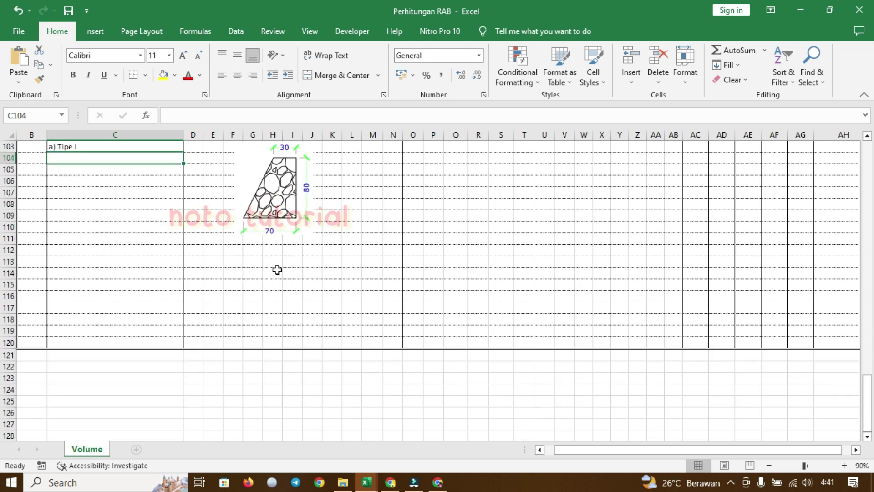
pyautogui.moveTo(273, 258); pyautogui.dragTo(275, 364)
pyautogui.moveTo(272, 400)
pyautogui.mouseDown()
pyautogui.moveTo(275, 447)
pyautogui.moveTo(277, 410)
pyautogui.mouseUp()
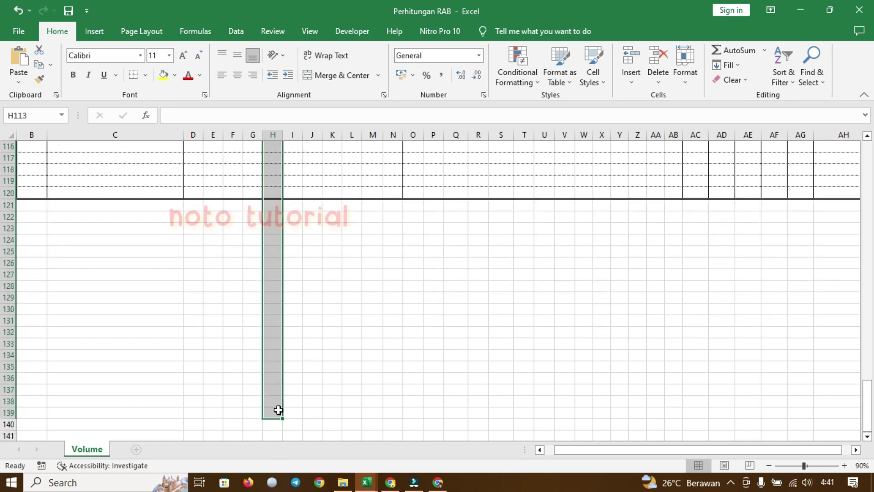
pyautogui.click(630, 83)
pyautogui.click(646, 111)
pyautogui.scroll(5, 353, 262)
pyautogui.scroll(-9, 352, 267)
pyautogui.scroll(-8, 352, 268)
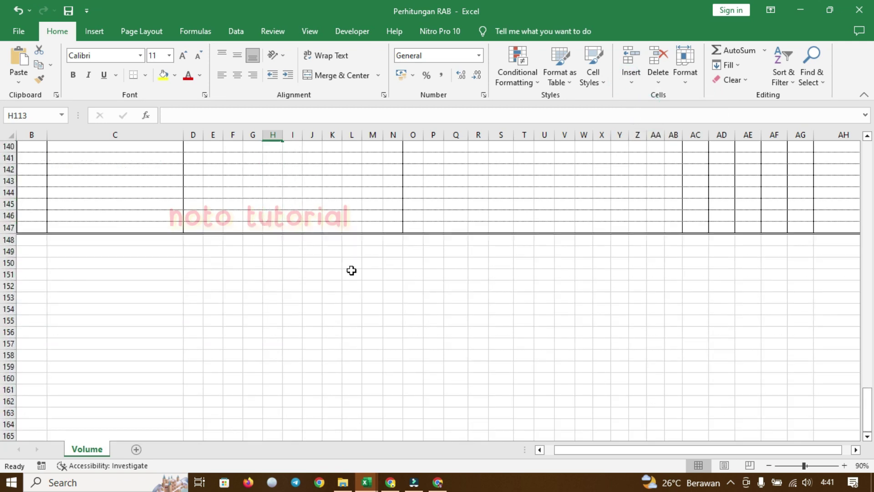
pyautogui.scroll(5, 351, 266)
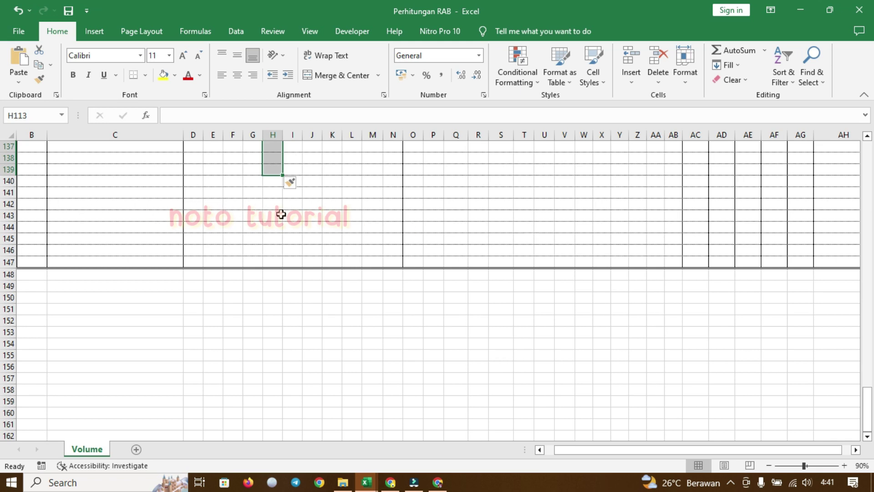
pyautogui.scroll(3, 447, 248)
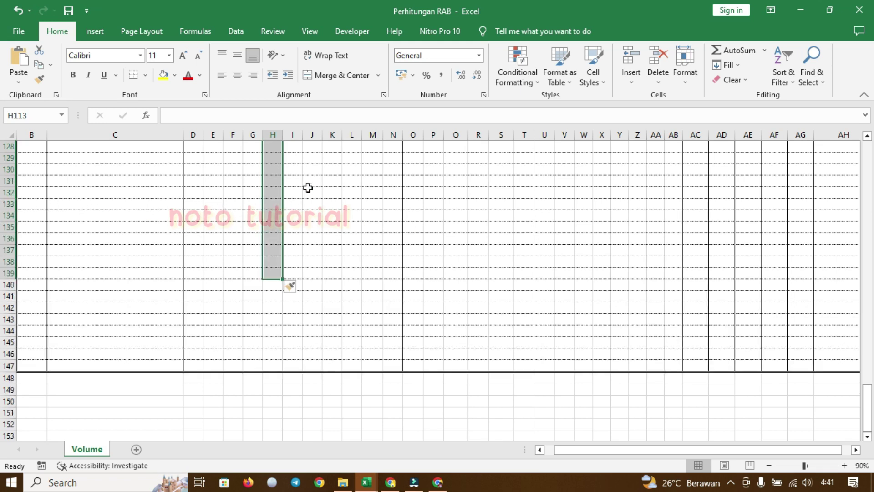
# - Insert seven more sheet rows at rows 131 to 137 of the table
pyautogui.click(376, 184)
pyautogui.click(268, 184)
pyautogui.moveTo(331, 181); pyautogui.dragTo(350, 262)
pyautogui.moveTo(334, 182); pyautogui.dragTo(338, 255)
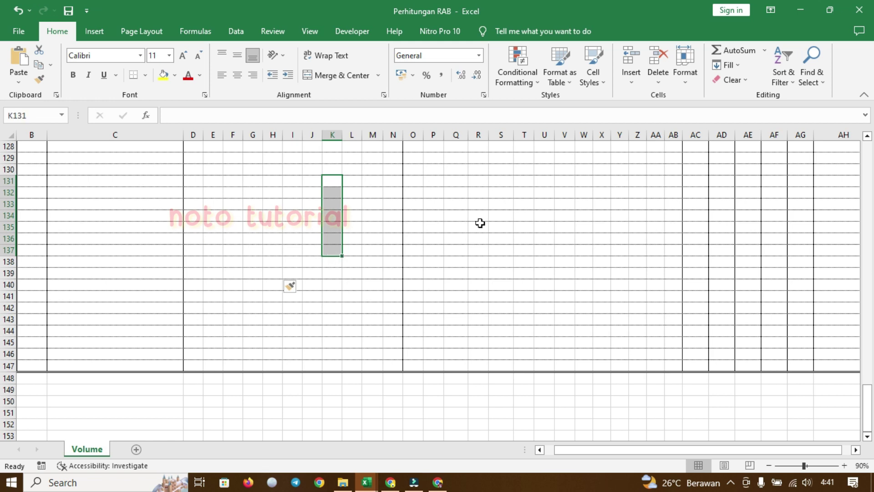
pyautogui.click(631, 84)
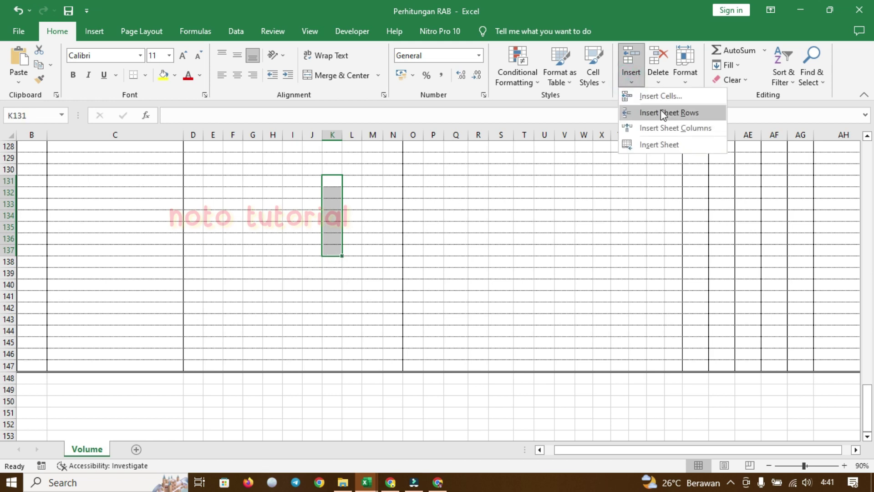
pyautogui.click(684, 113)
pyautogui.scroll(-4, 358, 310)
pyautogui.scroll(15, 358, 309)
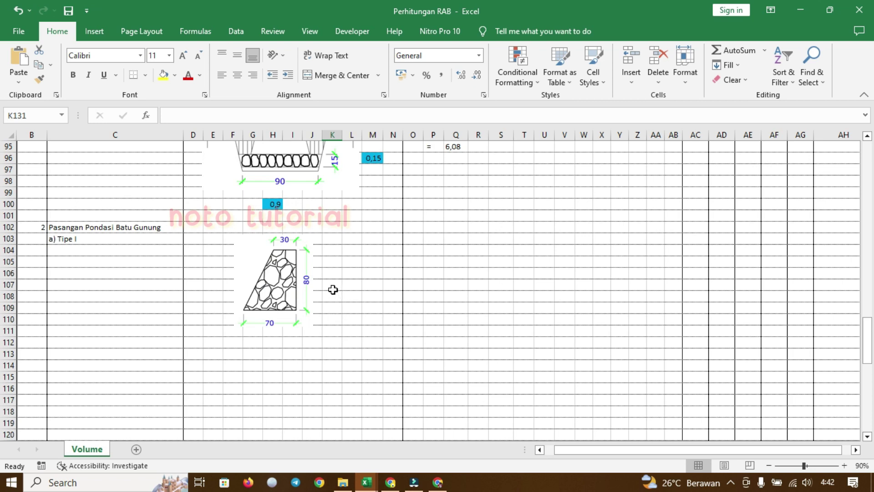
# - Enter the foundation's bottom width 0,7 in H112 and its height 0,8 in K107 beside the sketch
pyautogui.click(276, 342)
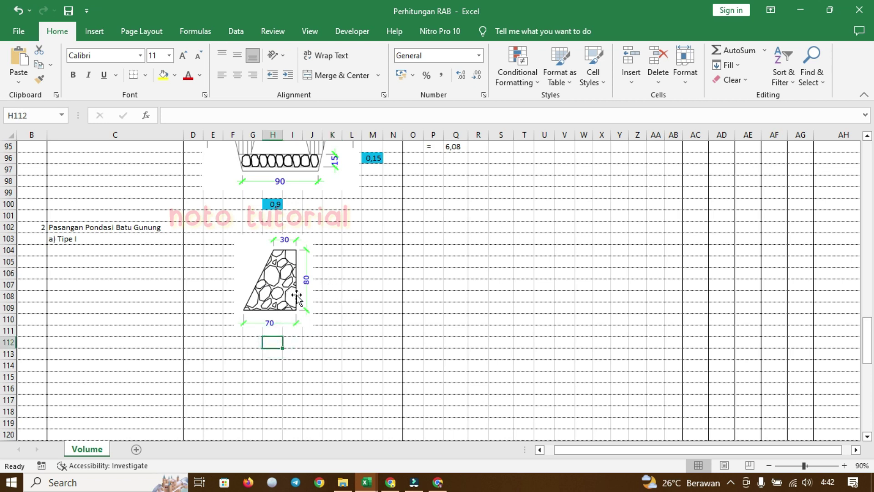
pyautogui.write('0,7')
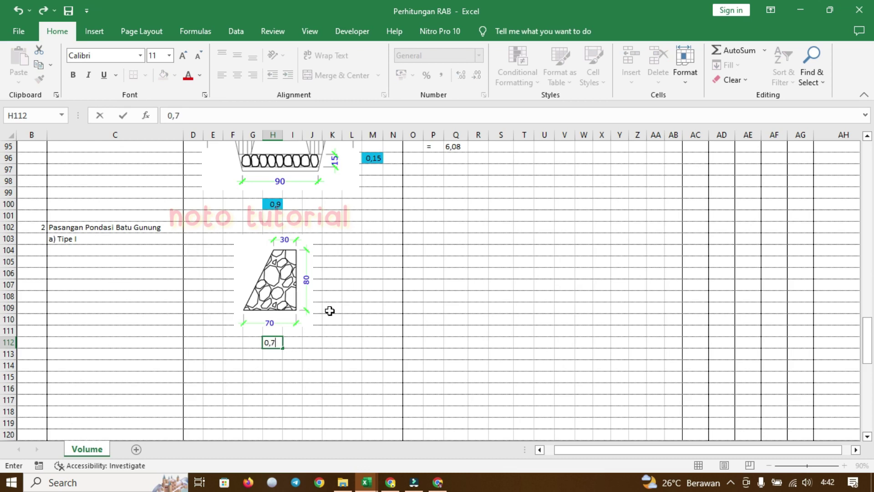
pyautogui.click(331, 308)
pyautogui.click(332, 284)
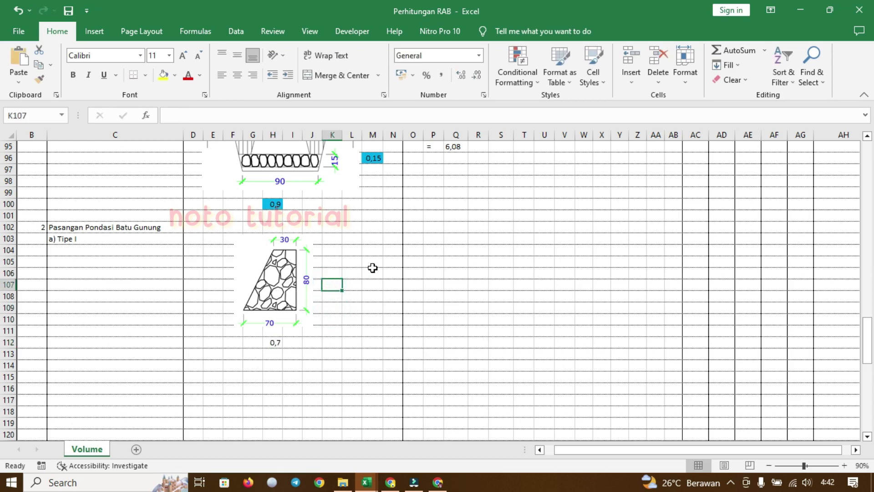
pyautogui.write('0,8')
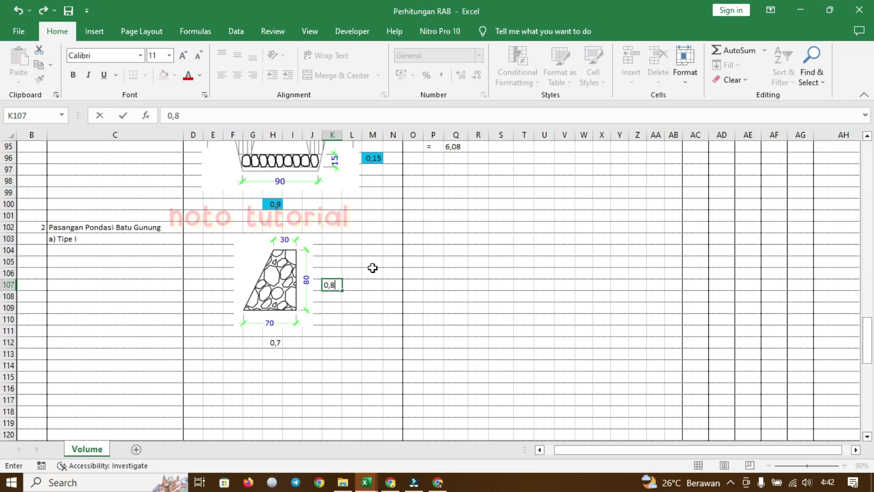
pyautogui.press('Return')
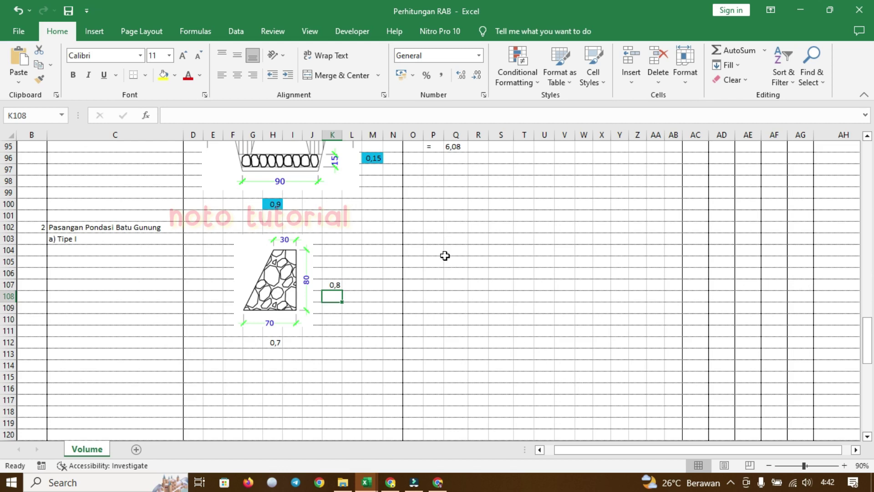
# - Enter the labels "Panjang Pondasi Tipe I", "Lebar bawah" and "Lebar atas" in cells O104 to O106
pyautogui.click(411, 250)
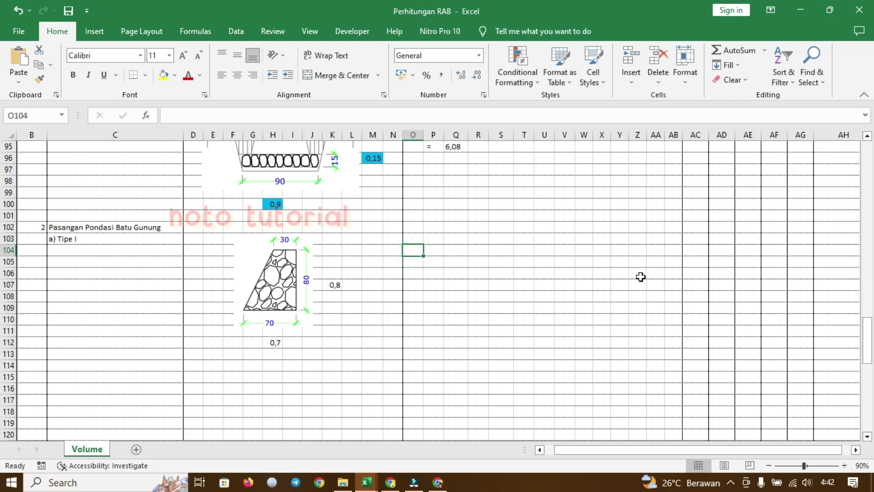
pyautogui.write('Panj')
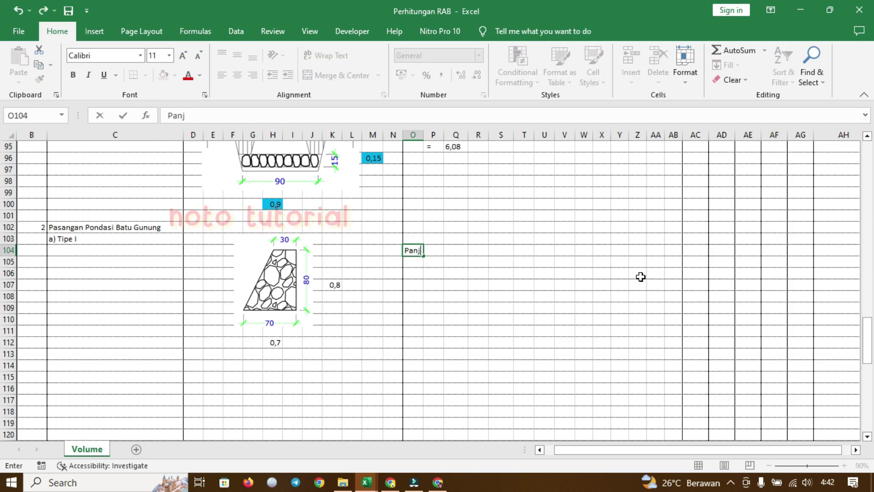
pyautogui.write('ang Pondasi Tipe I')
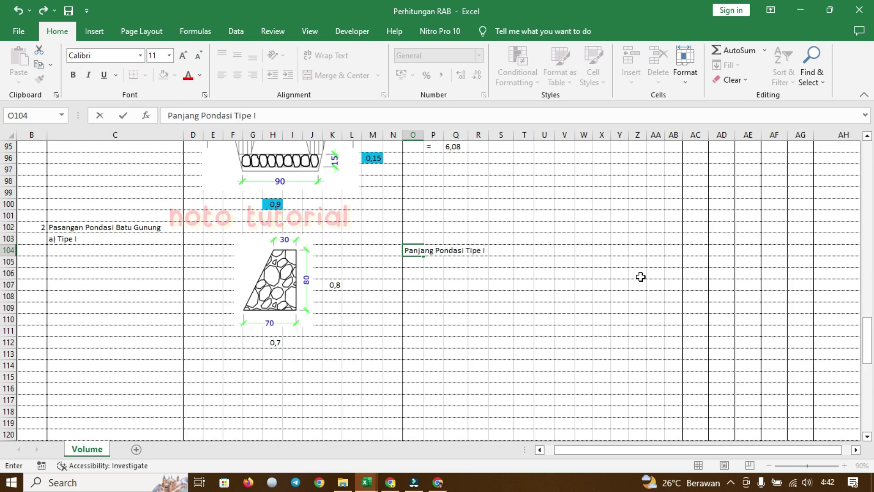
pyautogui.press('Return')
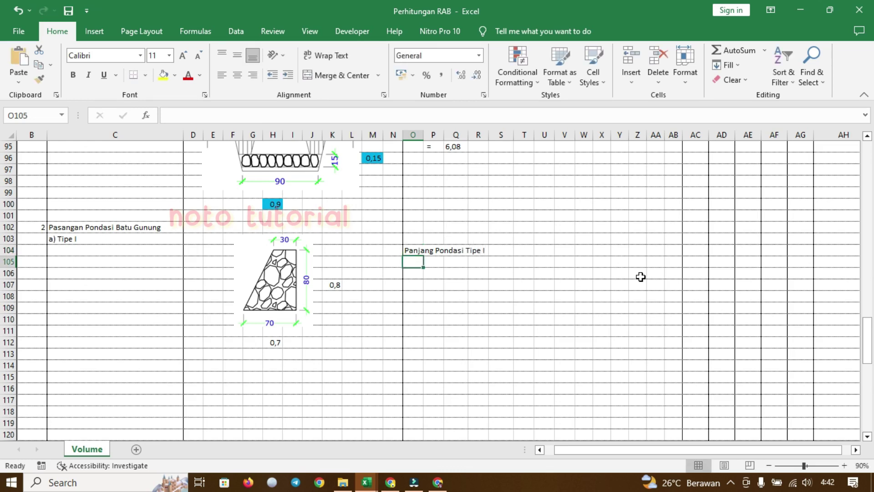
pyautogui.write('Lebar bawah')
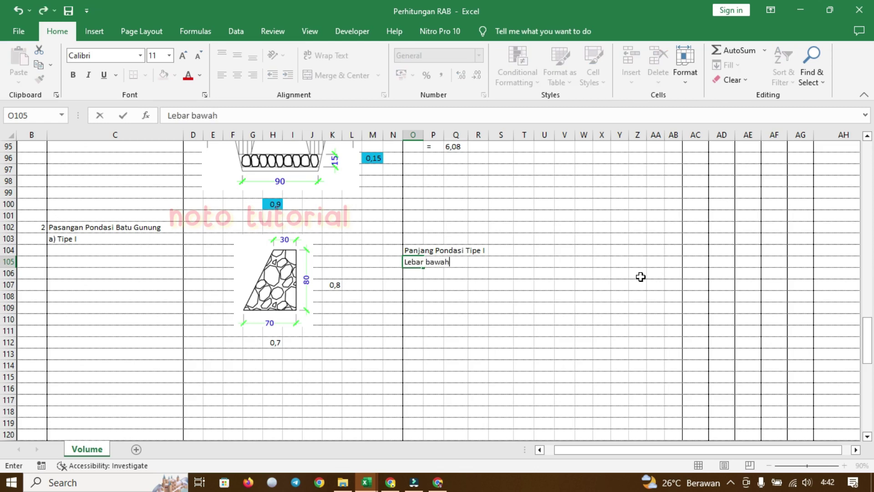
pyautogui.press('Return')
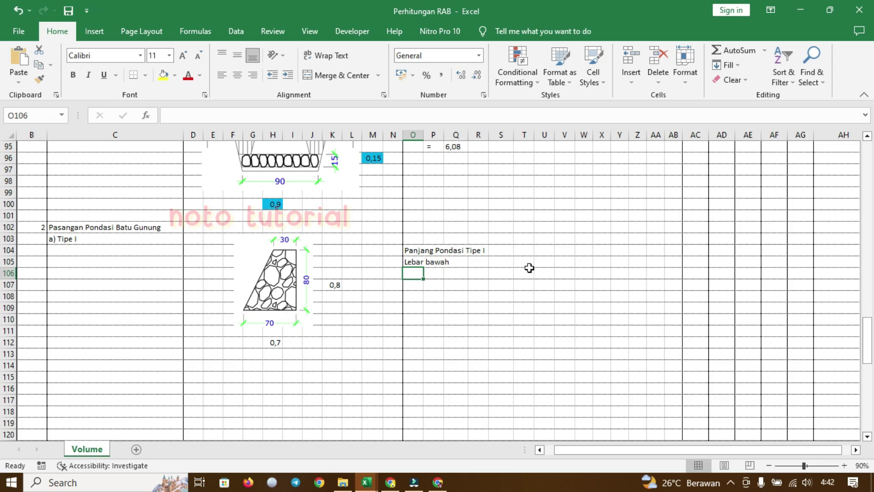
pyautogui.write('Lebar bawah')
pyautogui.write('a')
pyautogui.press('Return')
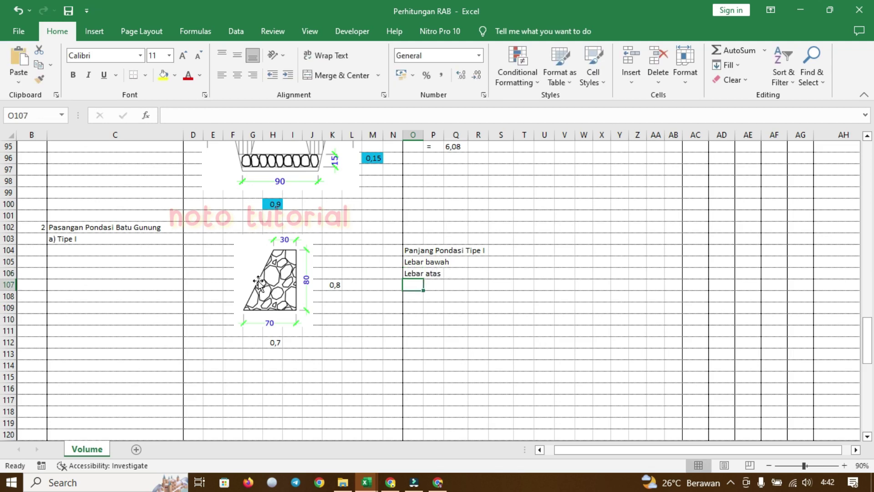
# - Enter the foundation's top width 0,3 in I102 above the sketch and the label "Tinggi" in O107
pyautogui.click(287, 223)
pyautogui.write('0,3')
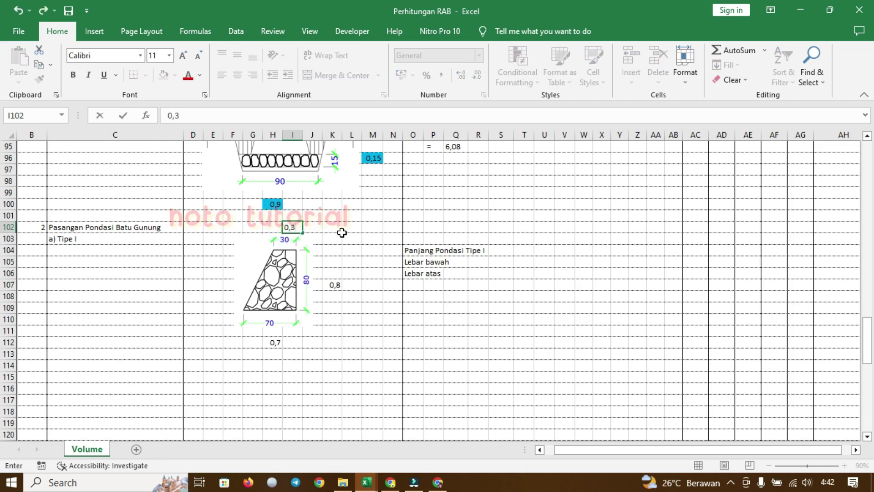
pyautogui.press('Return')
pyautogui.click(418, 287)
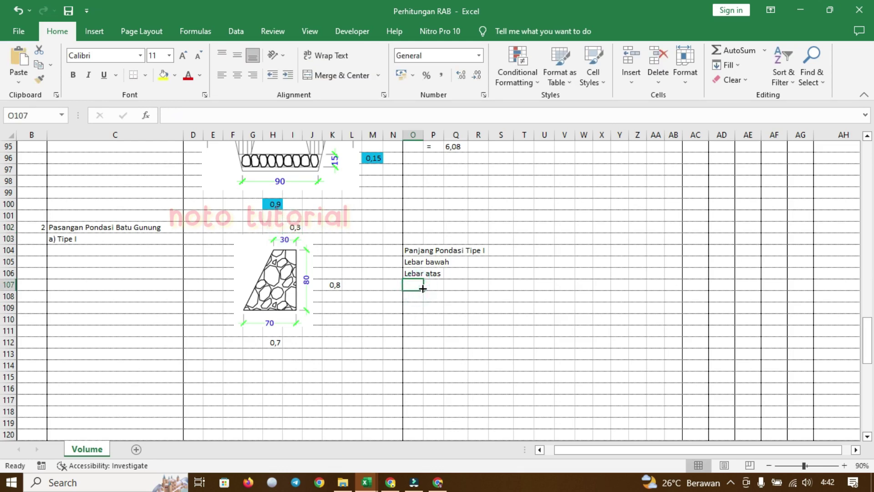
pyautogui.write('Tinggi')
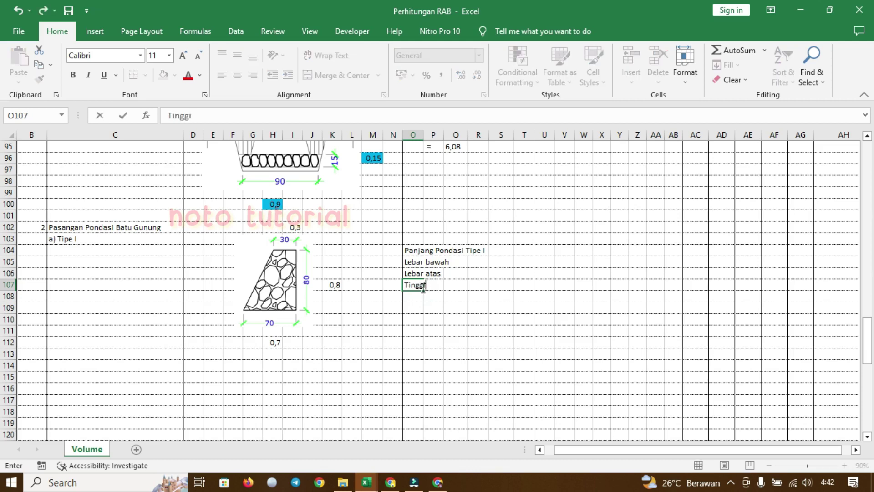
# - Fill the three foundation dimension cells I102, K107 and H112 with light blue
pyautogui.click(293, 227)
pyautogui.keyDown('ctrl'); pyautogui.click(338, 285); pyautogui.keyUp('ctrl')
pyautogui.keyDown('ctrl'); pyautogui.click(275, 343); pyautogui.keyUp('ctrl')
pyautogui.click(174, 75)
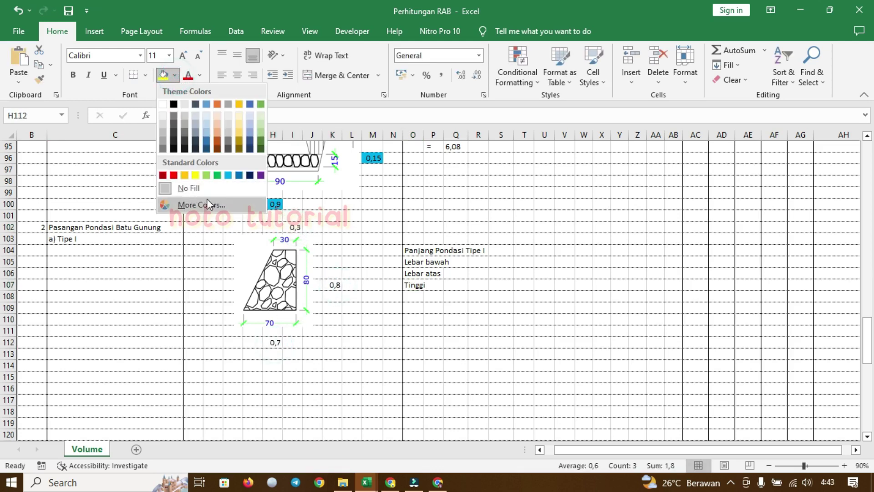
pyautogui.click(224, 174)
pyautogui.click(375, 216)
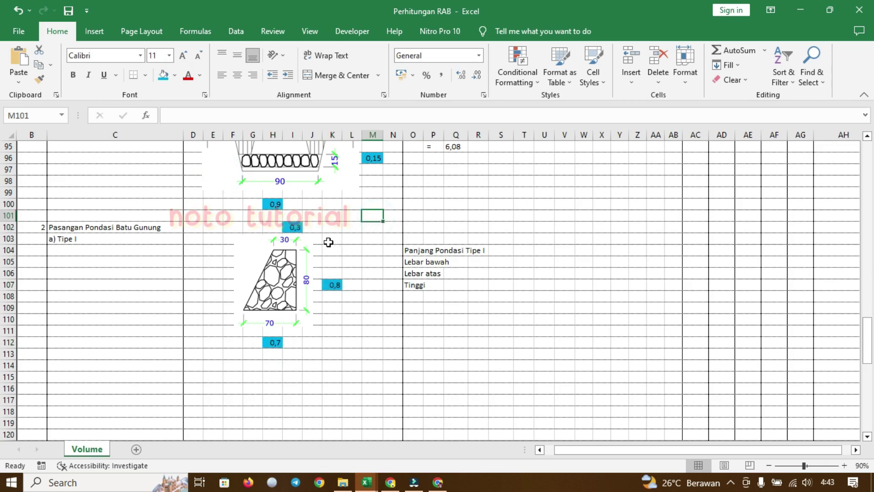
# - Insert one sheet row above the Pasangan Pondasi Batu Gunung item in row 102
pyautogui.click(218, 228)
pyautogui.click(630, 82)
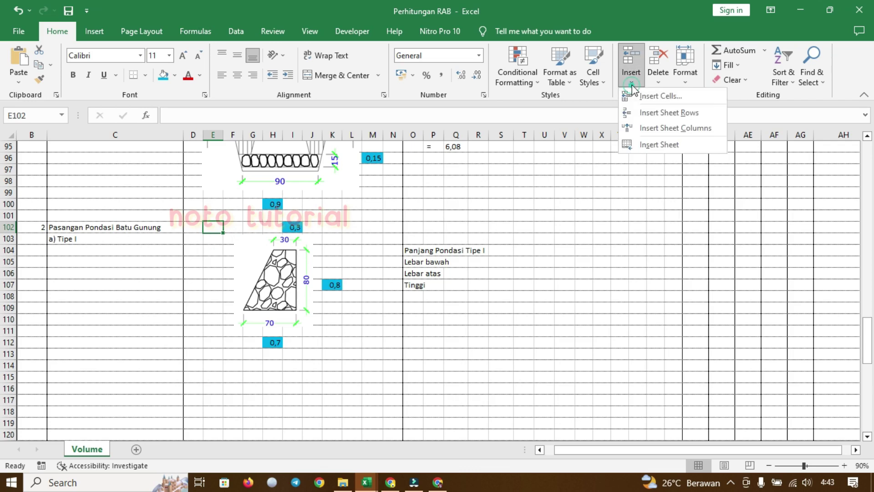
pyautogui.click(642, 112)
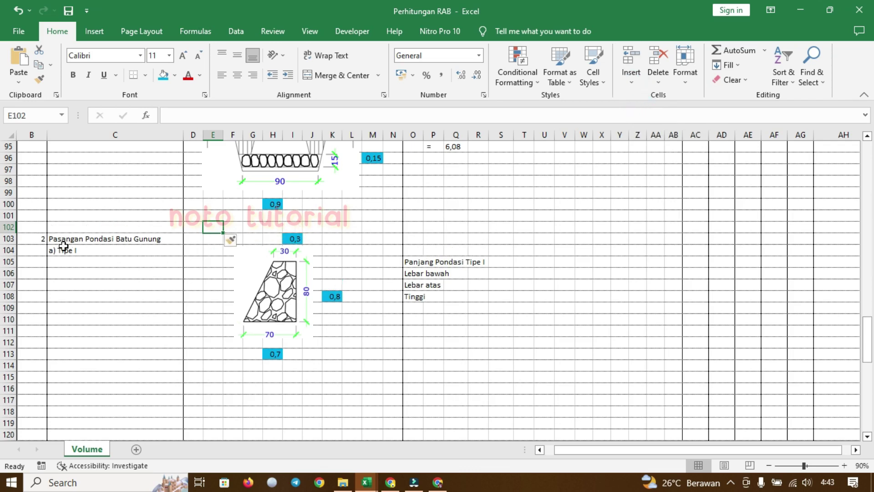
# - Re-enter item number 2 in B102, copy "Pasangan Pondasi Batu Gunung" into C102, and clear the duplicates in B103:C103
pyautogui.click(39, 228)
pyautogui.write('2')
pyautogui.click(127, 248)
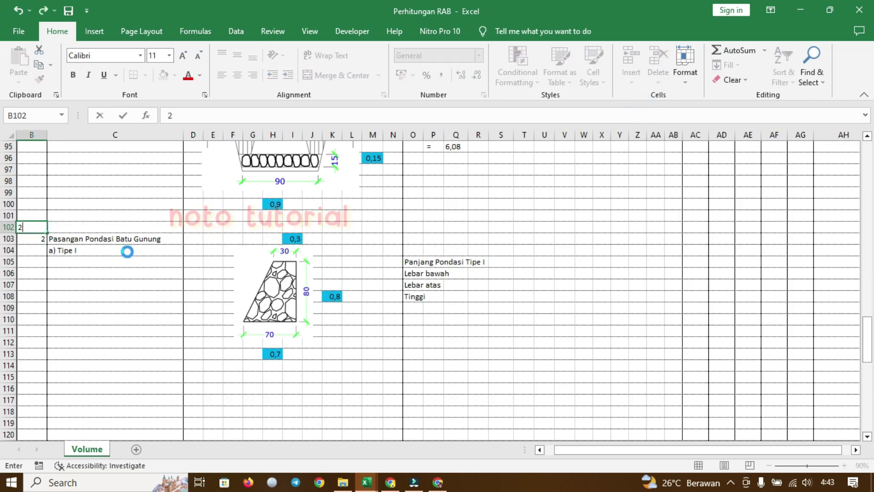
pyautogui.click(95, 237)
pyautogui.hotkey('ctrl', 'c')
pyautogui.click(87, 227)
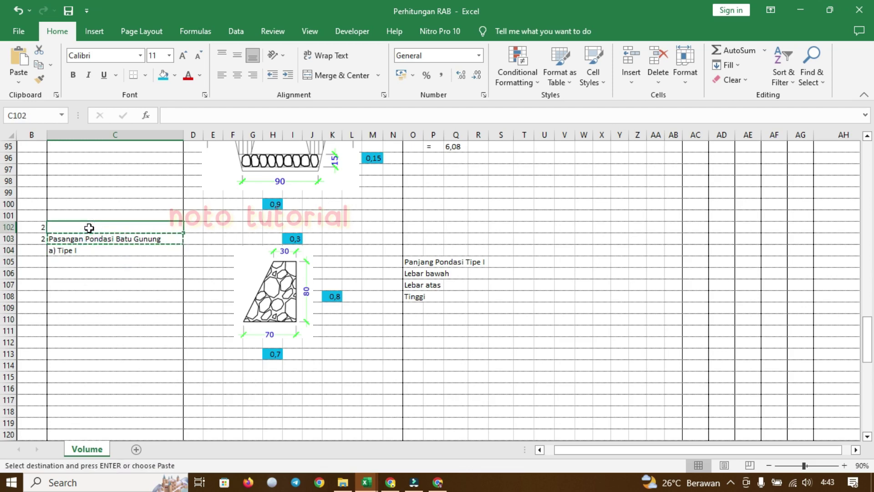
pyautogui.hotkey('ctrl', 'v')
pyautogui.moveTo(41, 239); pyautogui.dragTo(57, 240)
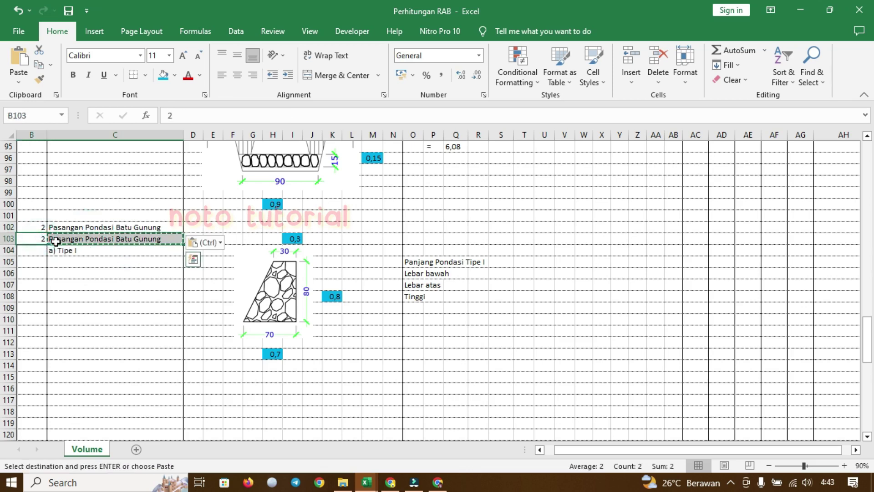
pyautogui.press('Delete')
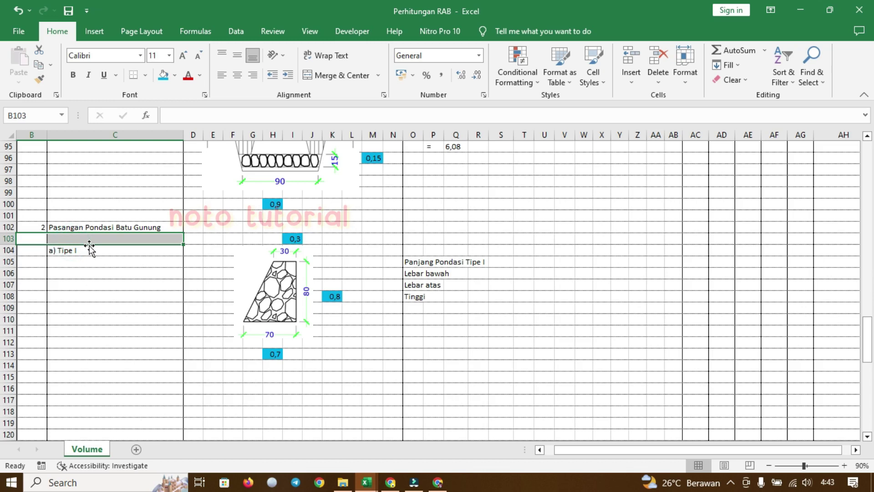
pyautogui.click(88, 250)
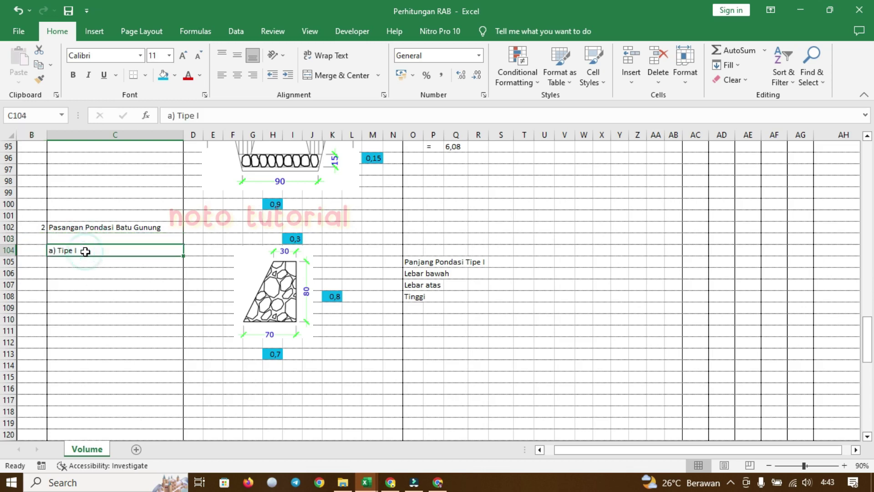
# - Copy the label "a) Tipe I" from C104 into C103 and clear the duplicate in C104
pyautogui.hotkey('ctrl', 'c')
pyautogui.click(70, 238)
pyautogui.hotkey('ctrl', 'v')
pyautogui.click(63, 250)
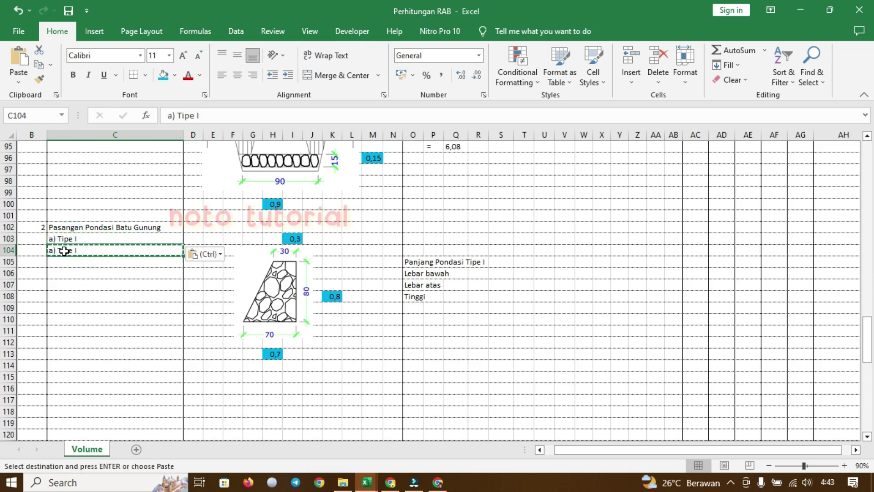
pyautogui.press('Delete')
pyautogui.click(168, 285)
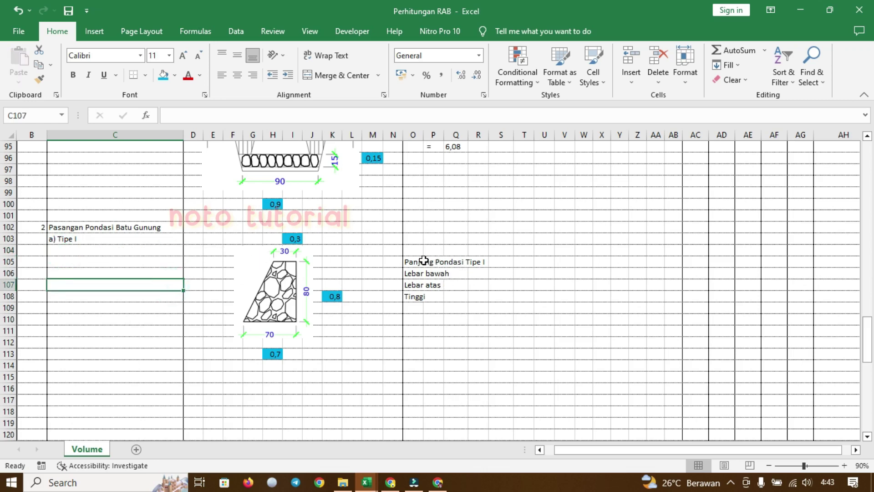
# - Link the Panjang Pondasi Tipe I value in U105 to the foundation length in Z41 of the excavation section
pyautogui.click(529, 264)
pyautogui.scroll(4, 542, 268)
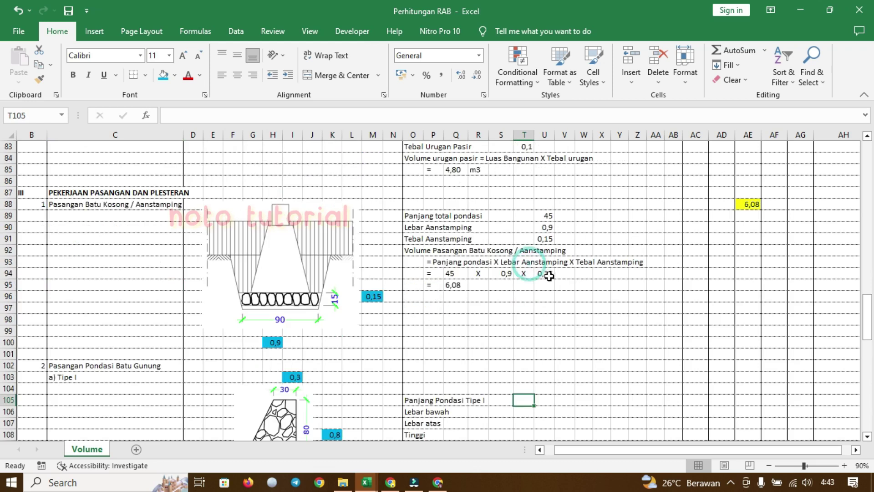
pyautogui.click(545, 264)
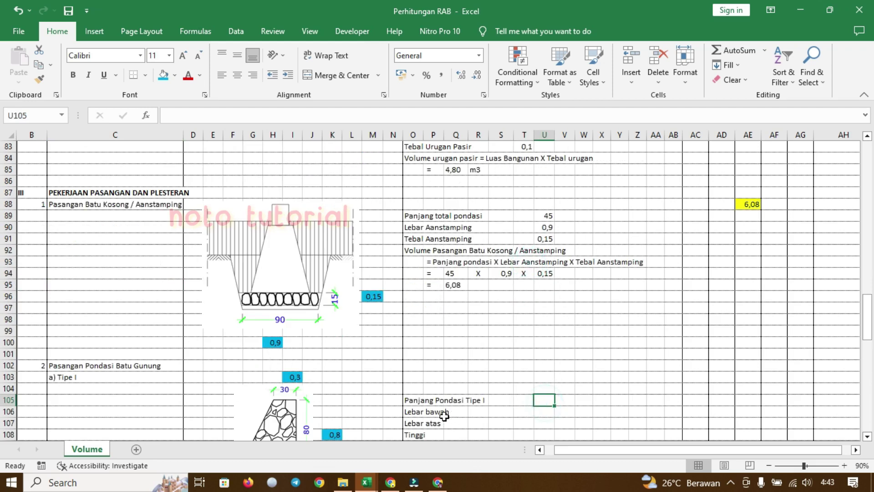
pyautogui.write('=')
pyautogui.scroll(6, 534, 360)
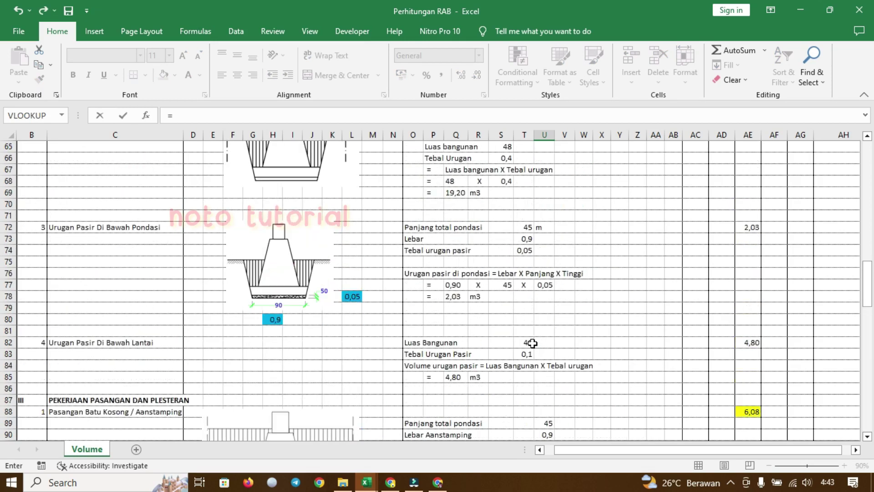
pyautogui.scroll(3, 532, 342)
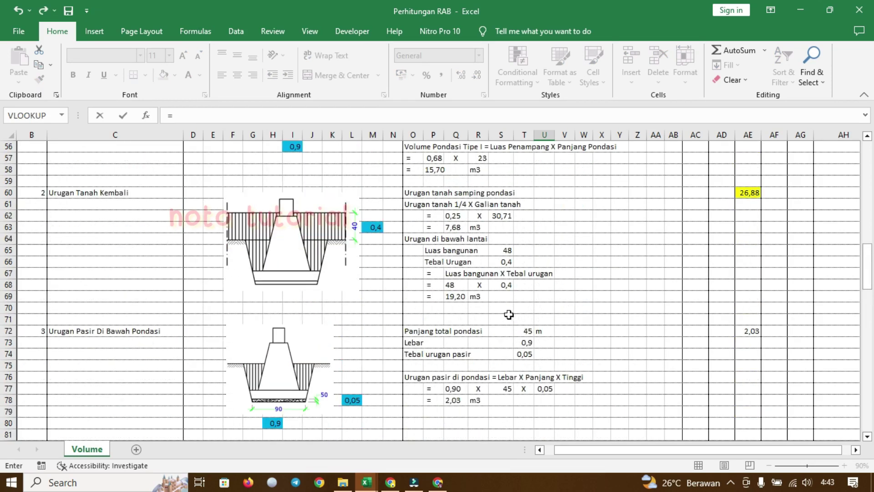
pyautogui.scroll(2, 492, 322)
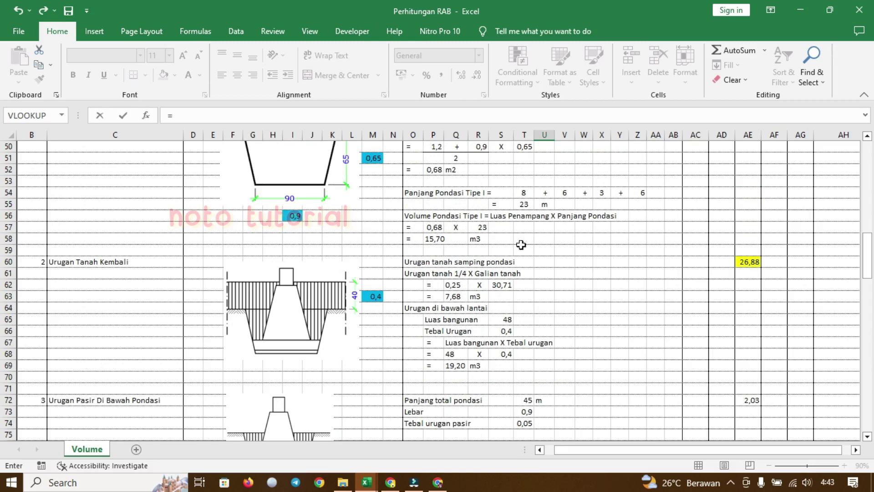
pyautogui.scroll(2, 462, 283)
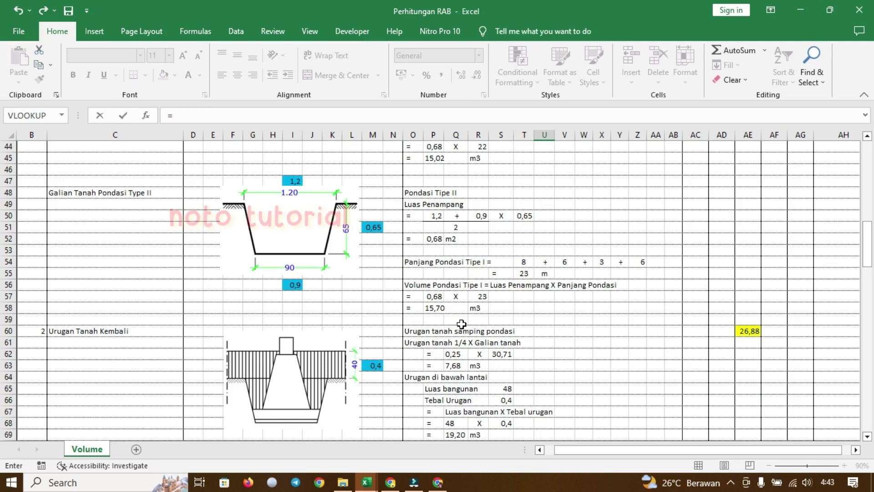
pyautogui.scroll(5, 461, 321)
pyautogui.scroll(-13, 466, 317)
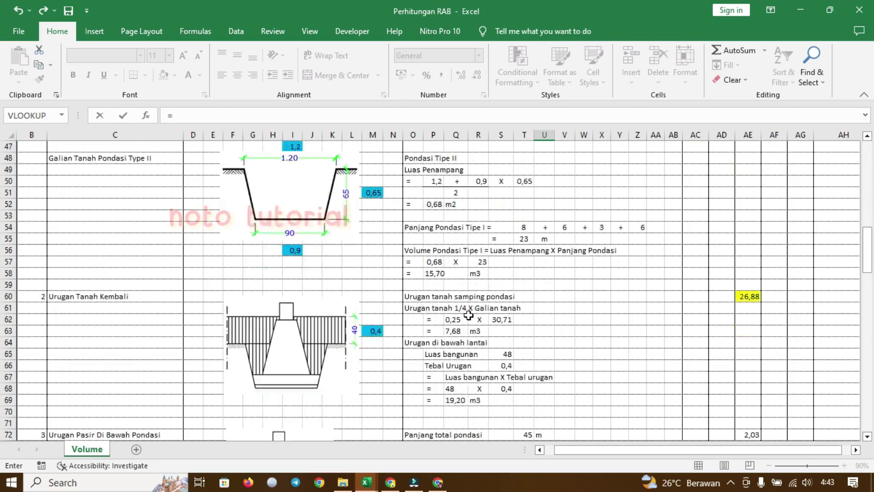
pyautogui.scroll(13, 473, 310)
pyautogui.scroll(4, 476, 309)
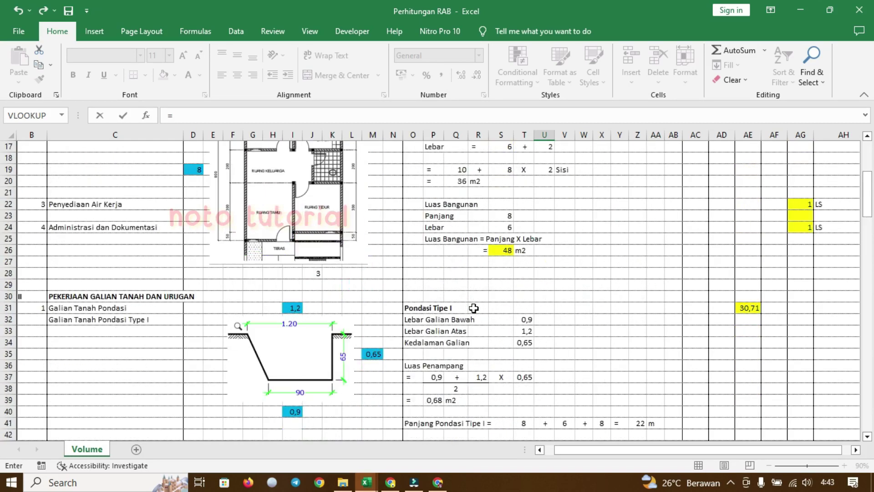
pyautogui.scroll(-2, 473, 309)
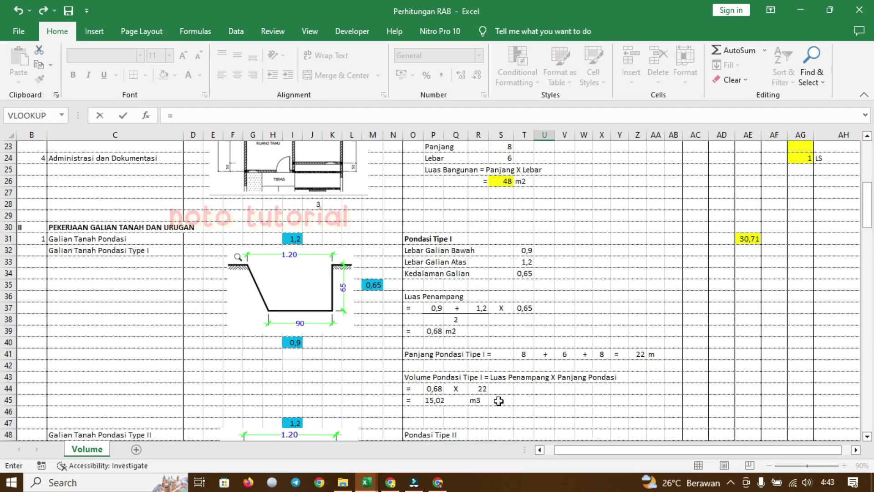
pyautogui.click(638, 354)
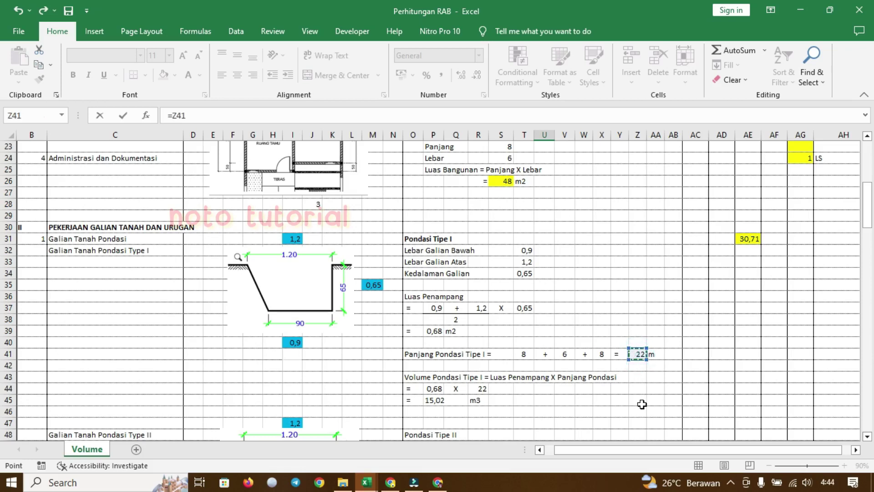
pyautogui.press('Return')
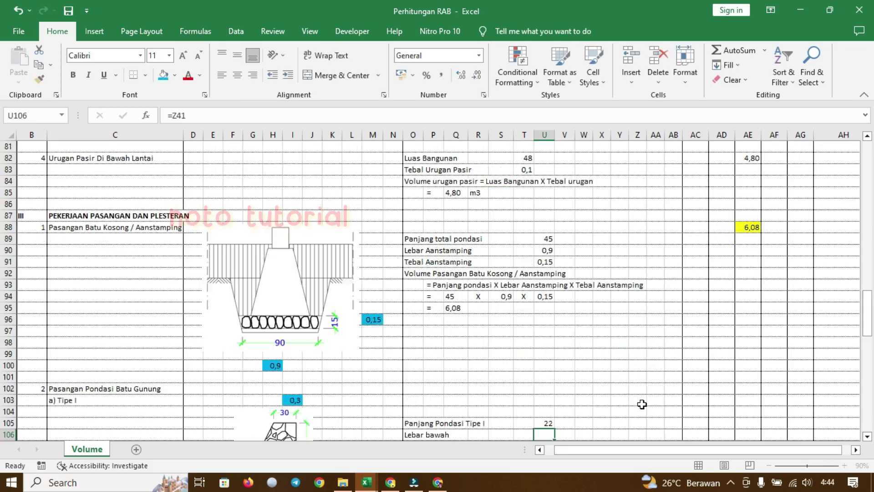
# - Link Lebar bawah in U106 to the bottom width in H113 and Lebar atas in U107 to the top width in I103
pyautogui.scroll(-3, 633, 392)
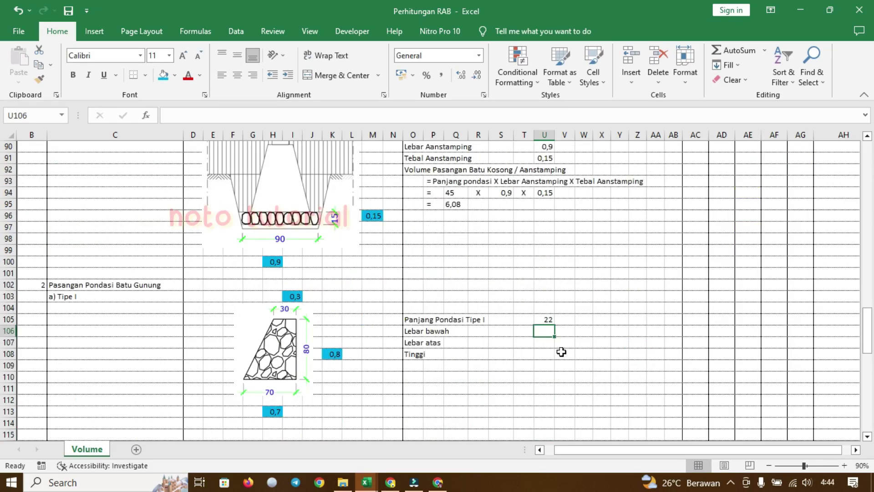
pyautogui.write('=')
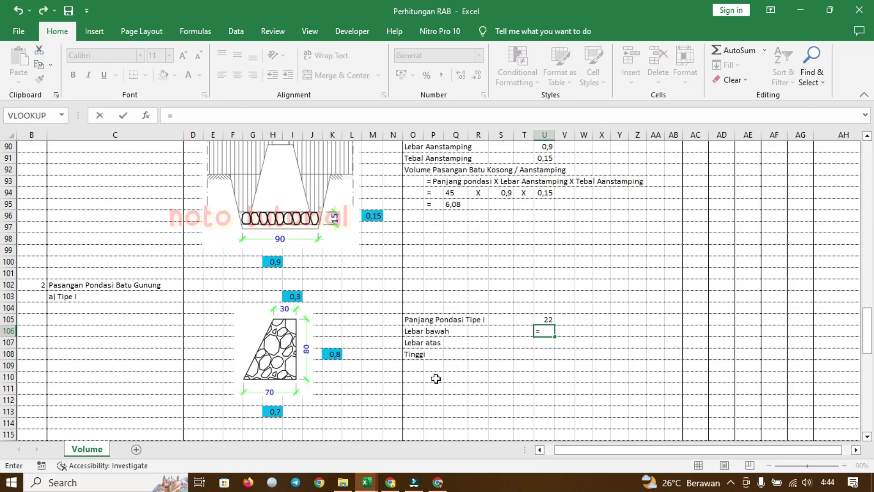
pyautogui.click(272, 411)
pyautogui.press('Return')
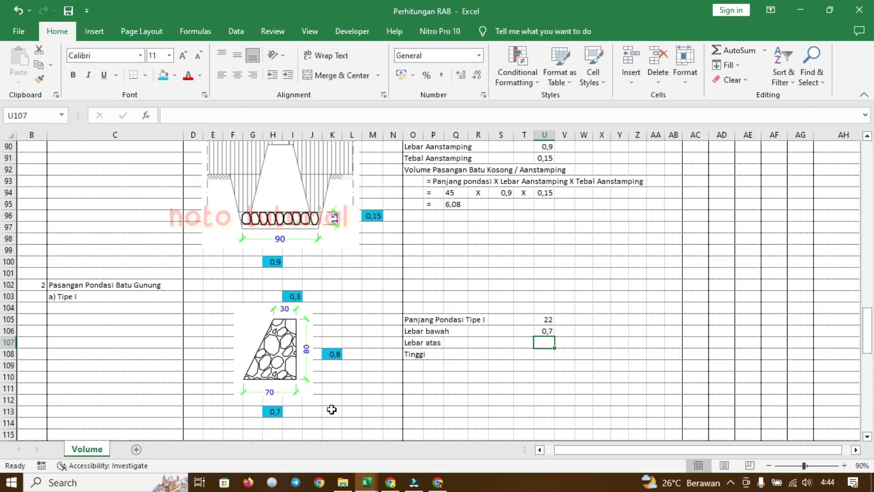
pyautogui.write('=')
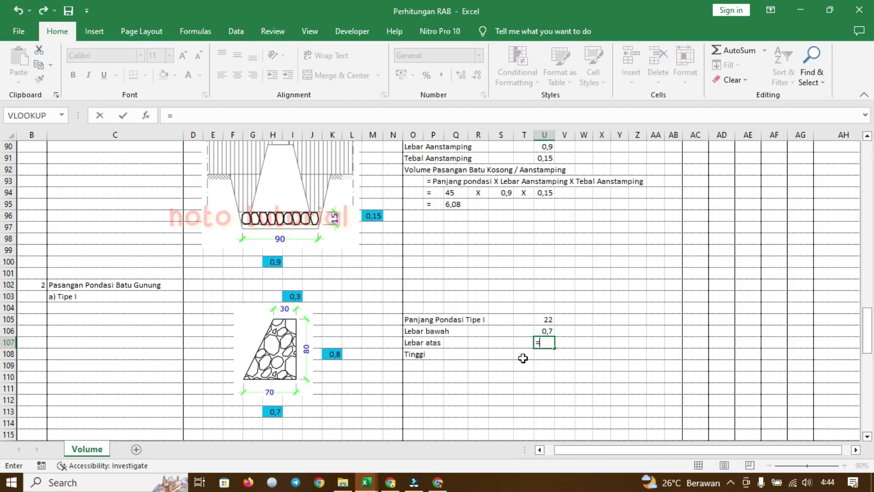
pyautogui.click(296, 297)
pyautogui.press('Return')
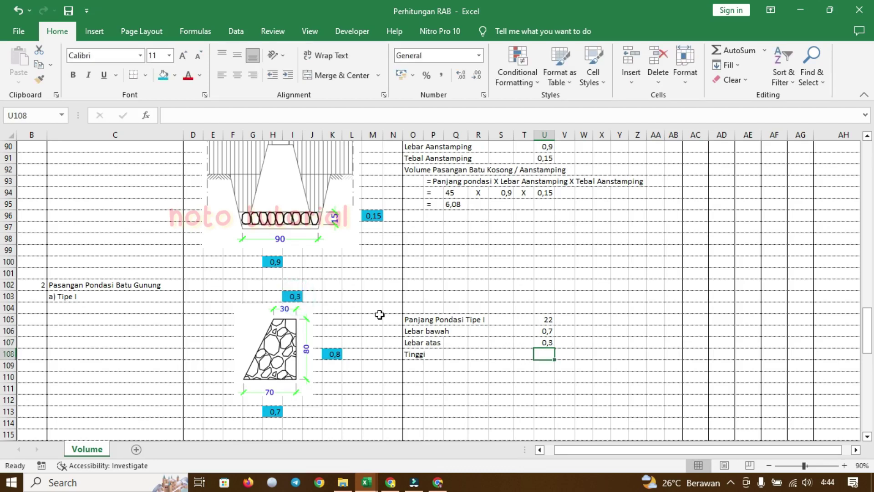
# - Link the Tinggi value in U108 to the foundation height in K108
pyautogui.write('=')
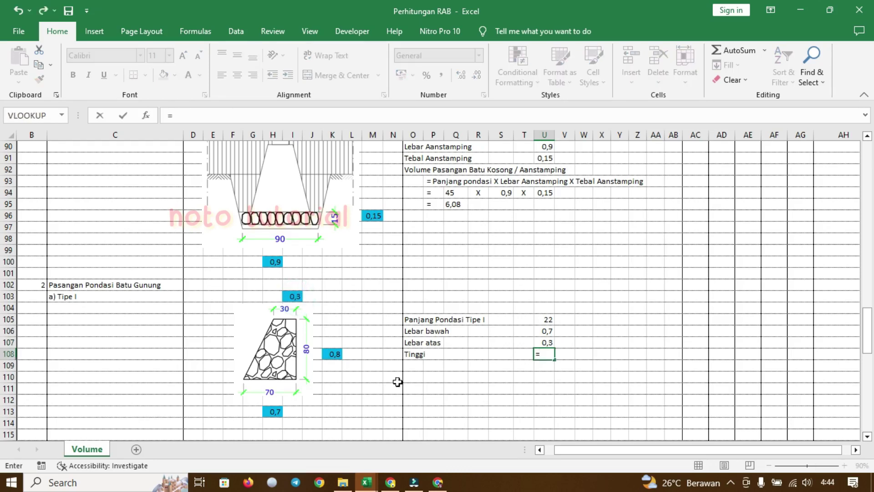
pyautogui.click(332, 354)
pyautogui.press('Return')
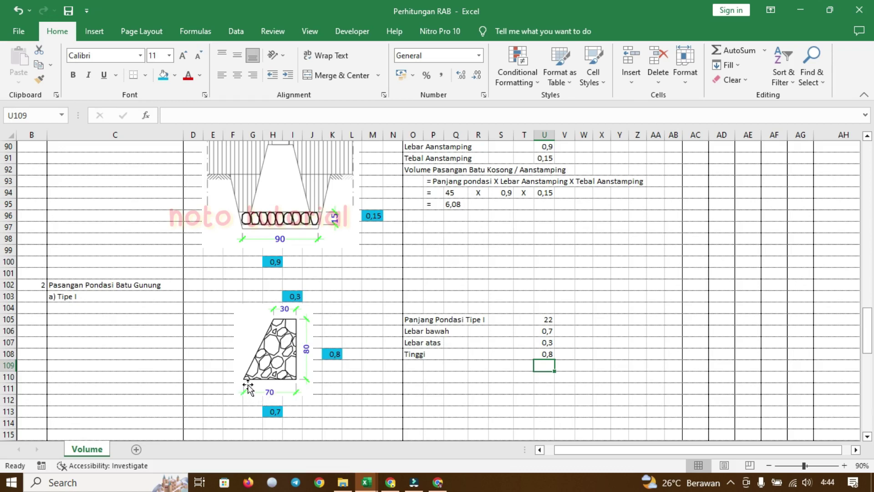
pyautogui.click(273, 410)
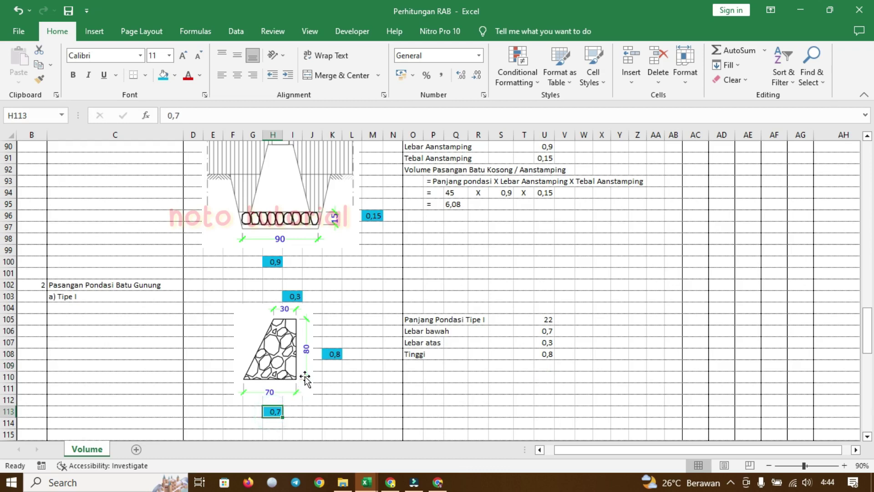
pyautogui.click(333, 354)
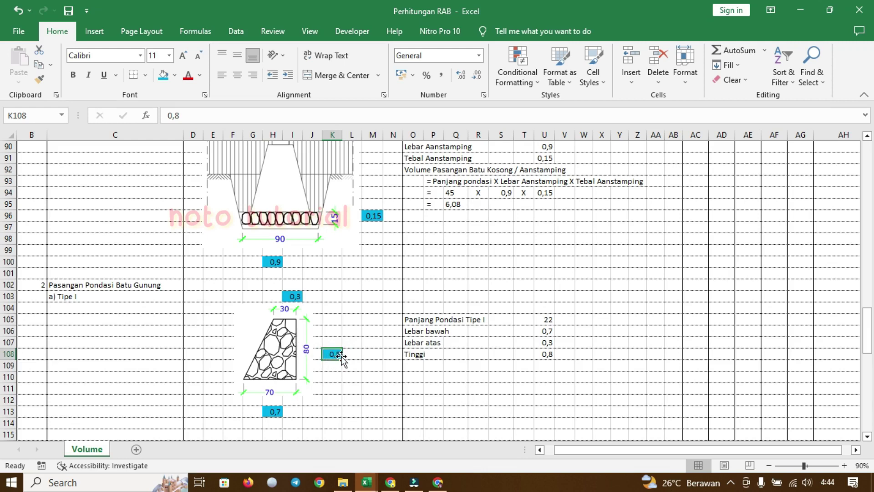
pyautogui.click(294, 298)
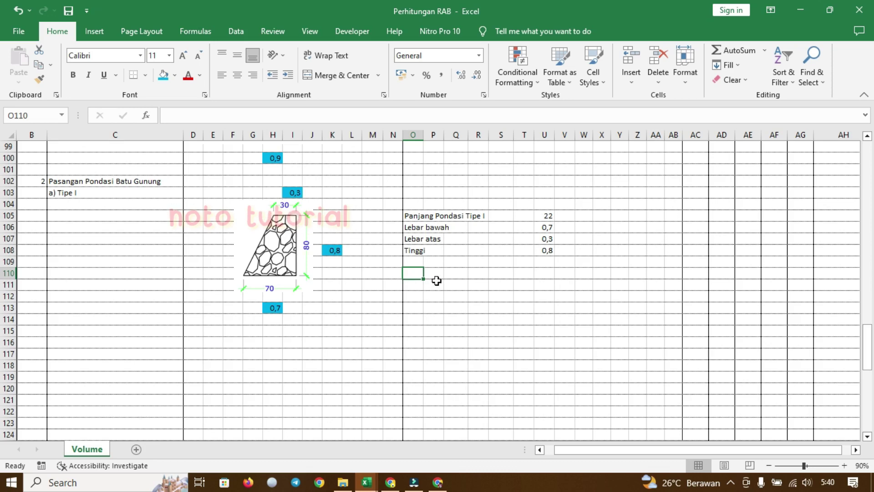
# - Enter the formula text "Volume = Luas Penampang X Panjang total" in O110
pyautogui.write('Volume = Luas Penam')
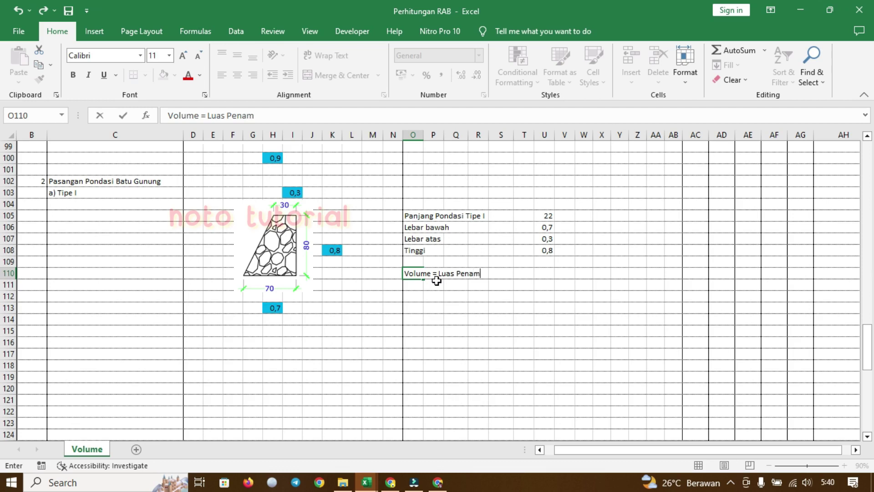
pyautogui.write('ng X Panjang total')
pyautogui.press('Return')
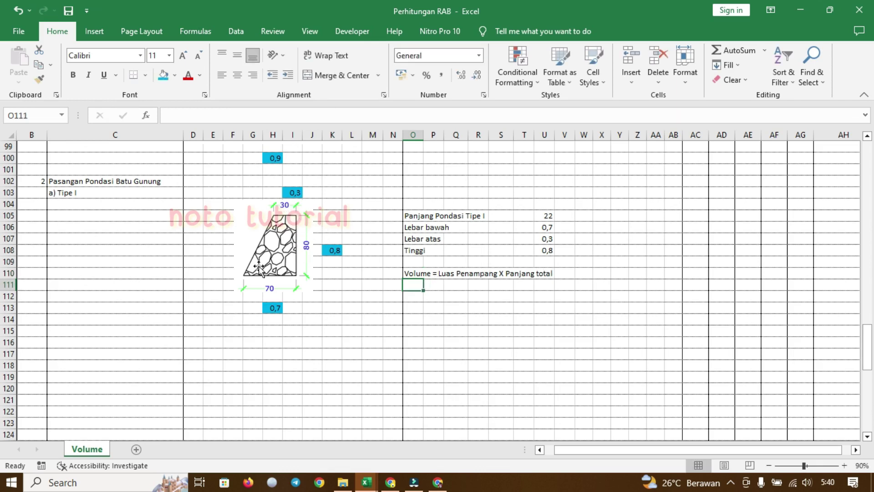
# - Insert a blank equation box below the Volume formula text, move it around row 112 and delete it
pyautogui.click(553, 217)
pyautogui.click(452, 295)
pyautogui.click(414, 285)
pyautogui.click(427, 295)
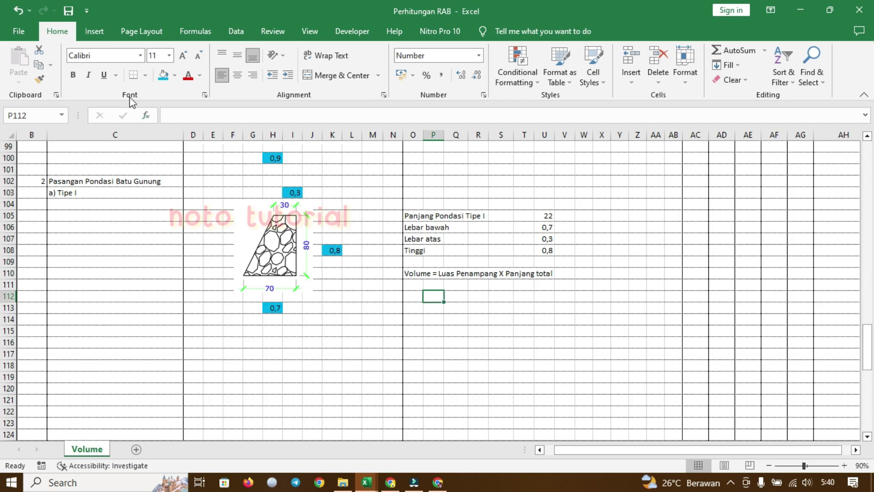
pyautogui.click(93, 32)
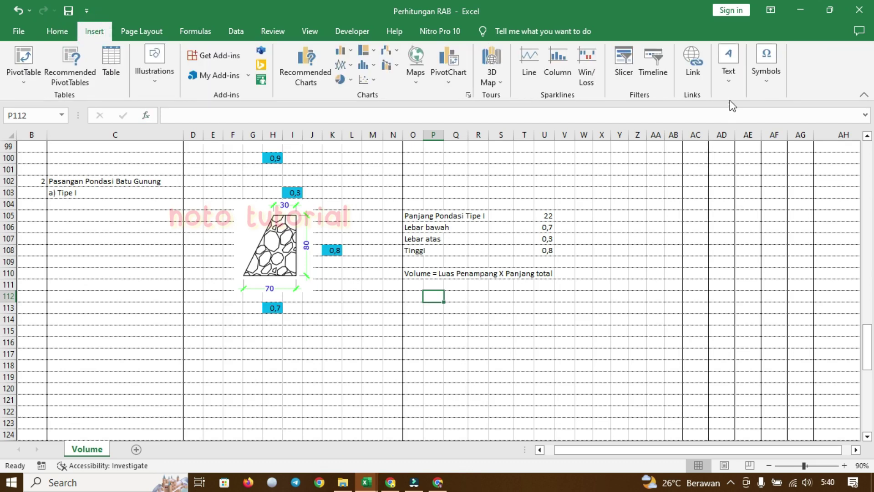
pyautogui.click(730, 85)
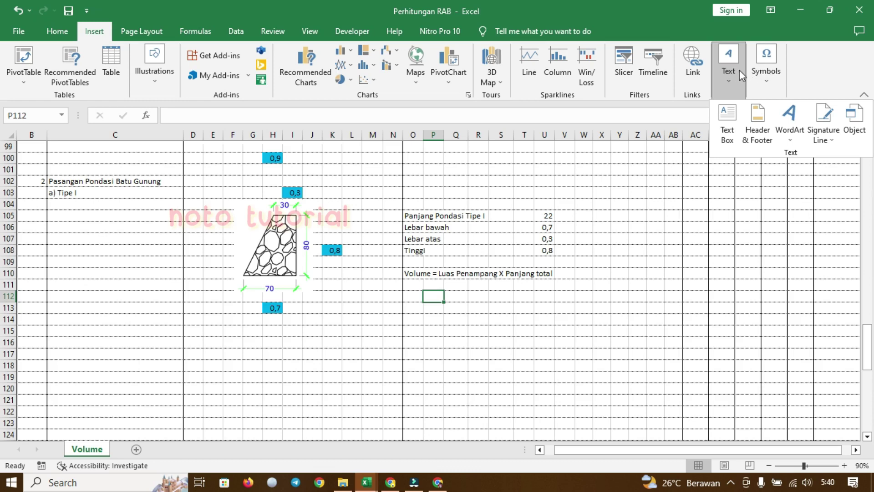
pyautogui.click(768, 80)
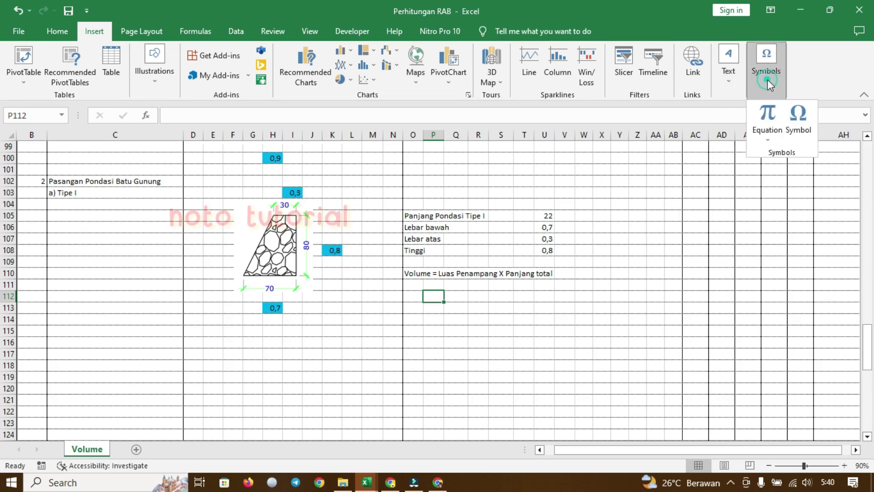
pyautogui.click(772, 119)
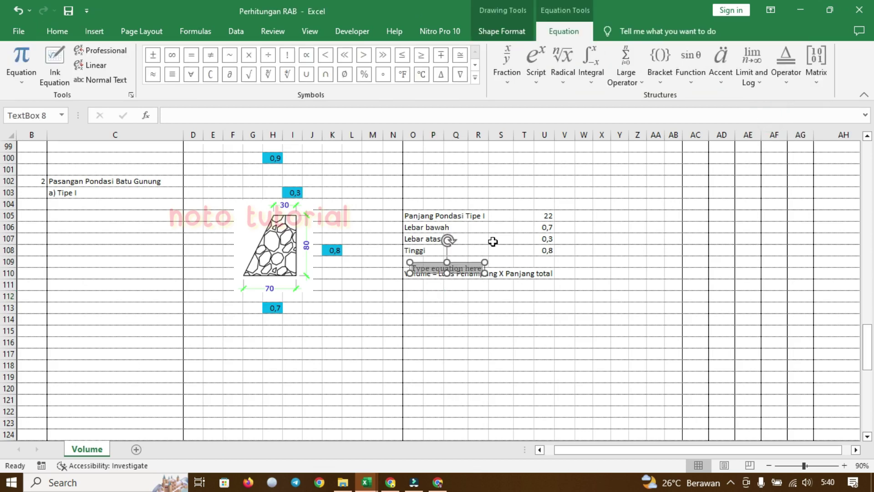
pyautogui.moveTo(475, 255); pyautogui.dragTo(503, 304)
pyautogui.click(482, 299)
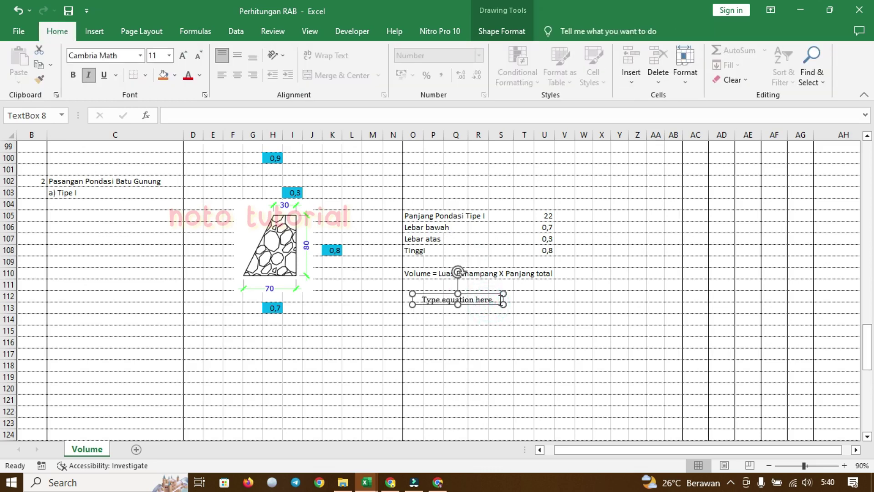
pyautogui.press('Delete')
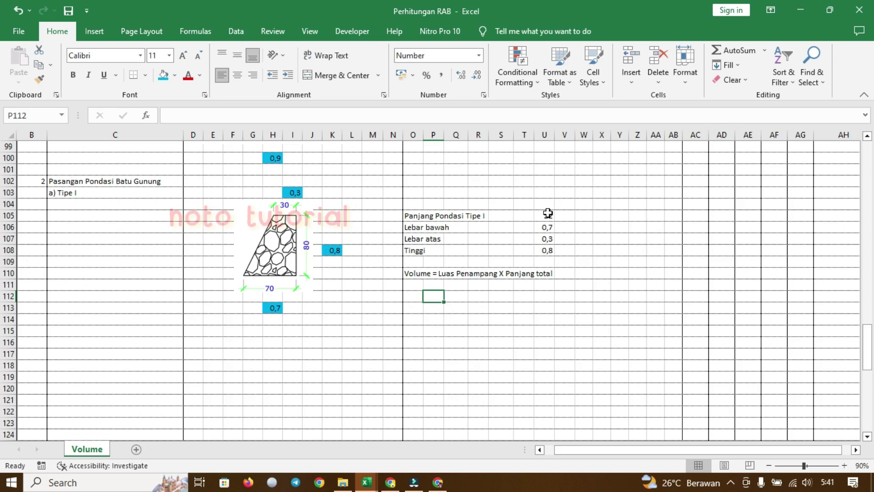
# - Insert the built-in Quadratic Formula equation and place it below the Volume formula text, around rows 113 and 114
pyautogui.click(95, 31)
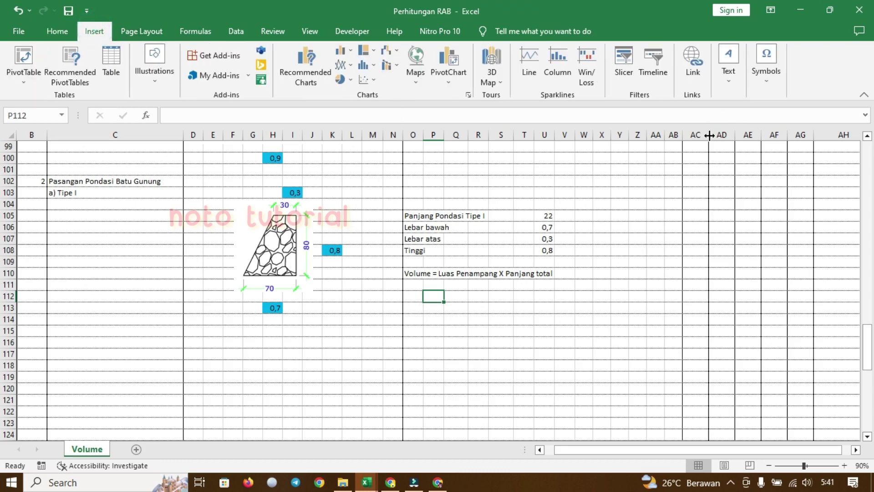
pyautogui.click(728, 83)
pyautogui.click(768, 86)
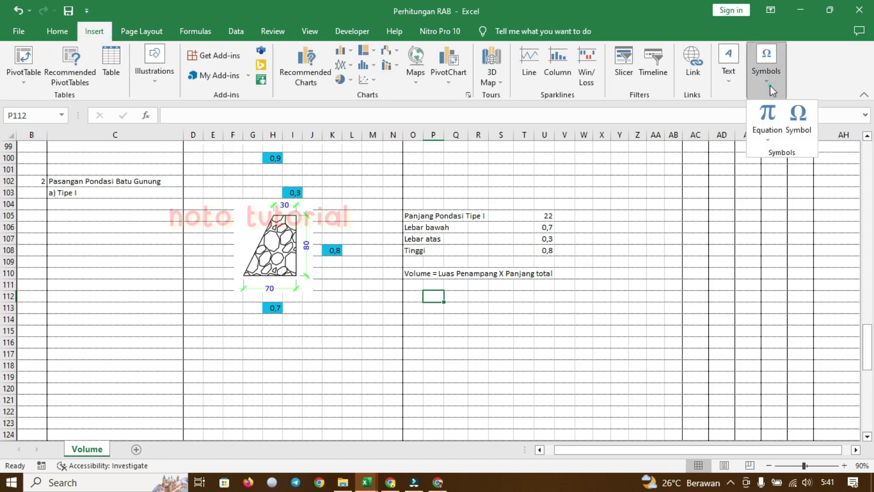
pyautogui.click(768, 140)
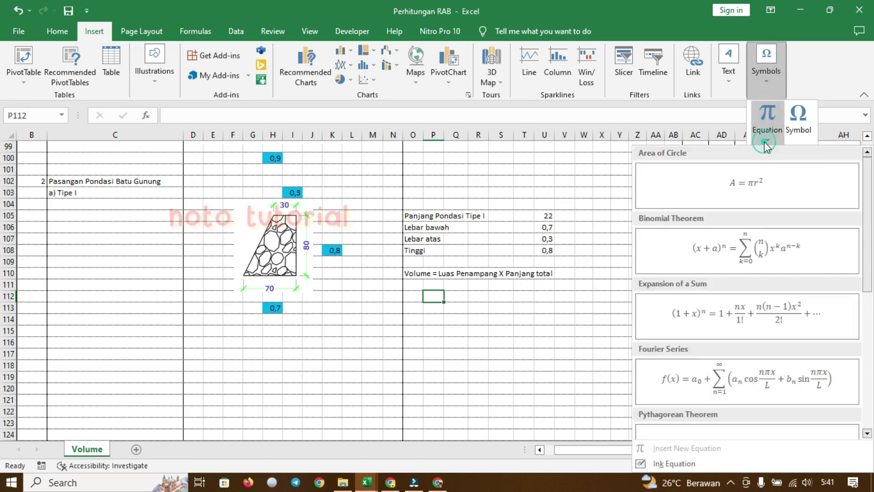
pyautogui.click(804, 87)
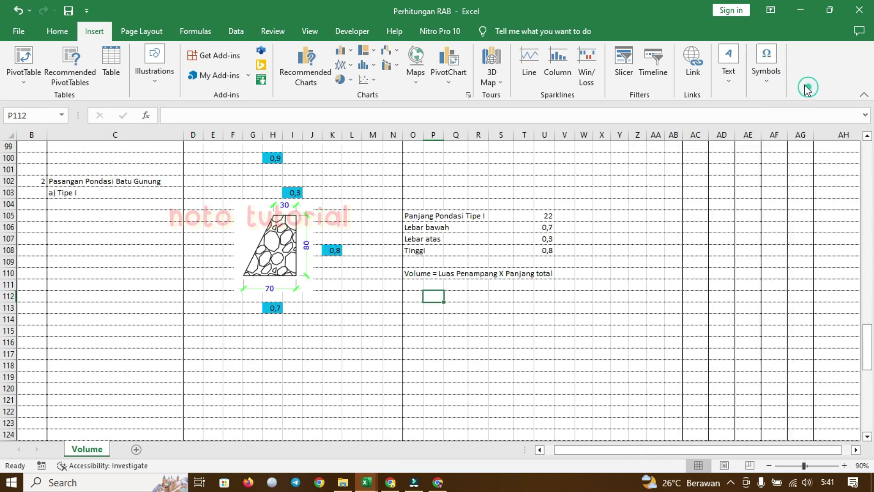
pyautogui.click(768, 83)
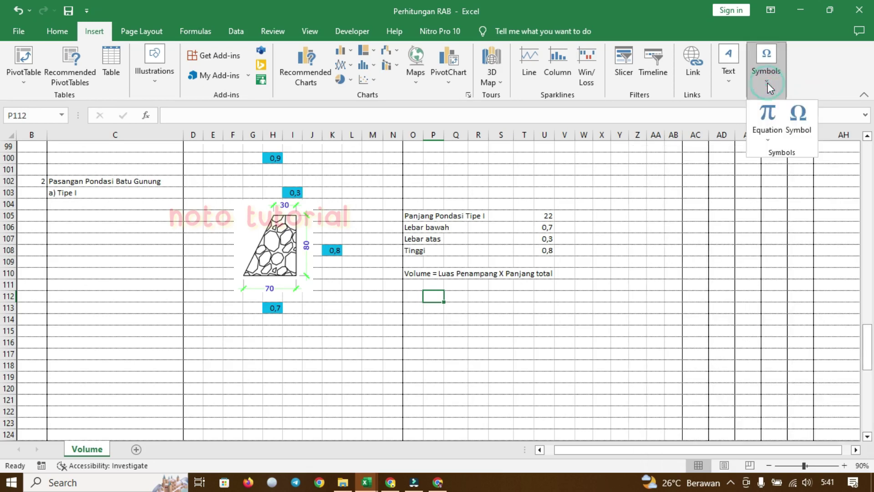
pyautogui.click(769, 138)
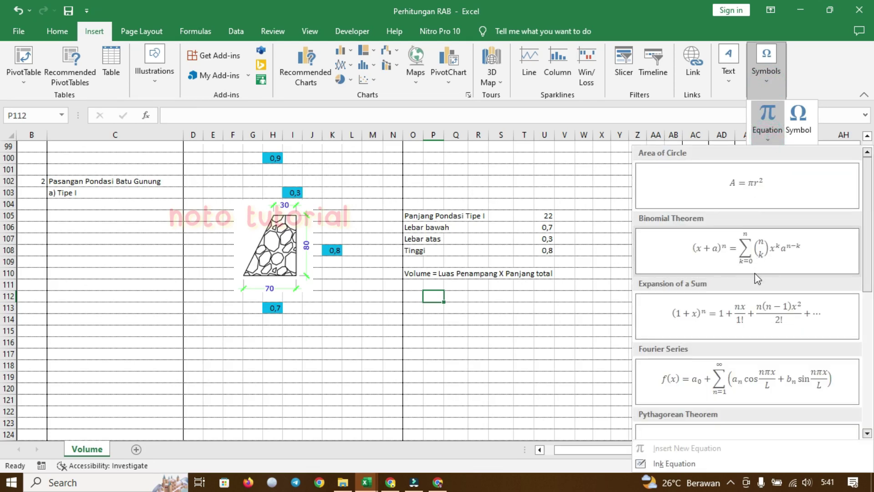
pyautogui.scroll(-5, 749, 325)
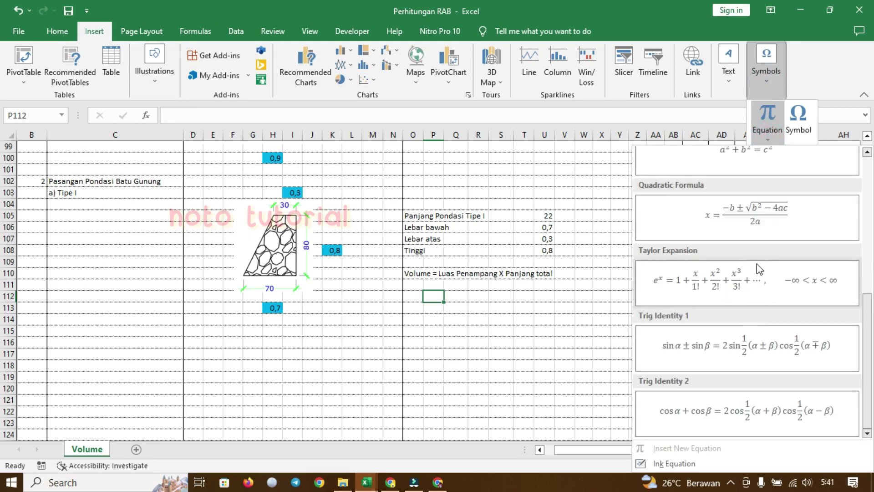
pyautogui.click(729, 218)
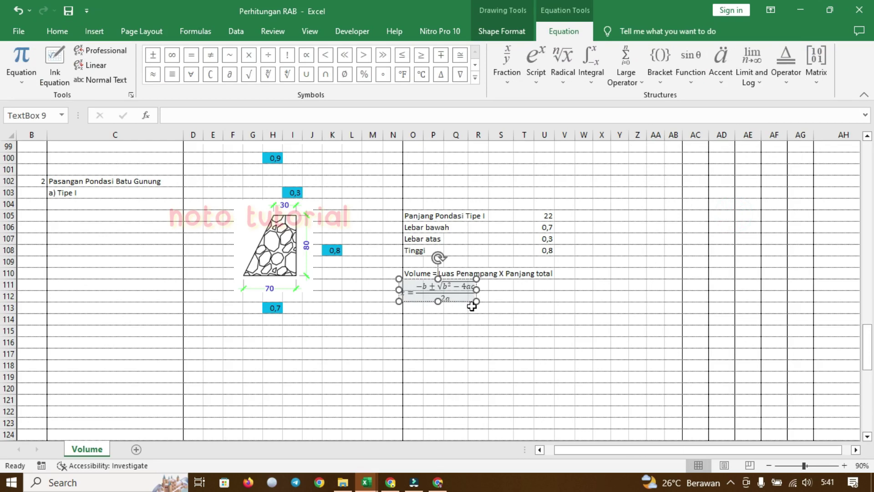
pyautogui.moveTo(468, 306); pyautogui.dragTo(503, 327)
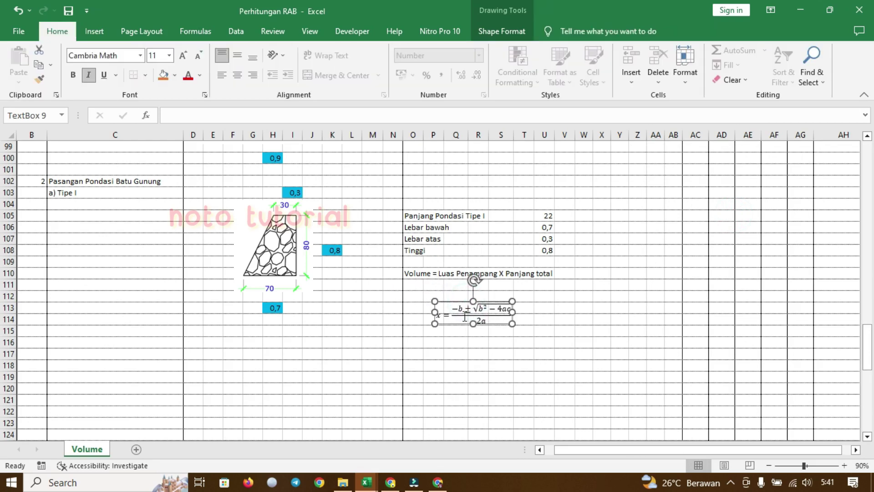
# - Replace the x before the equals sign of the equation with "Luas Penampang"
pyautogui.click(442, 312)
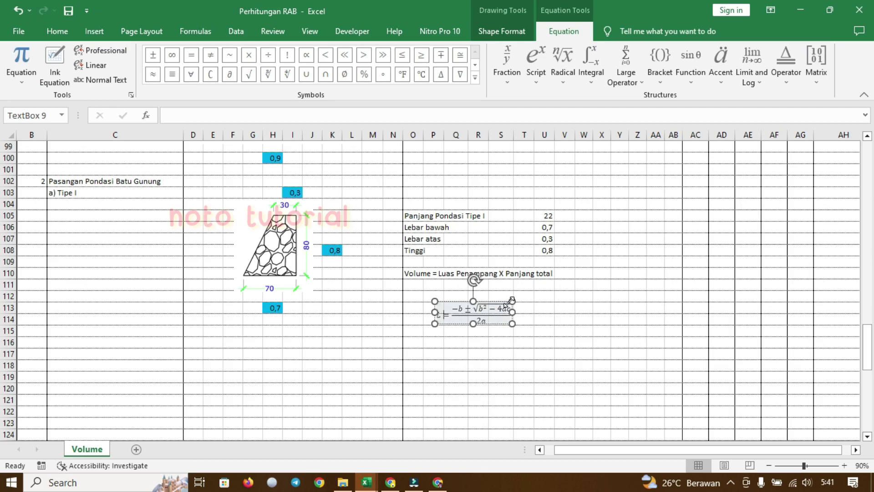
pyautogui.write('Vol')
pyautogui.write('ume = Luas Penam')
pyautogui.write('pang')
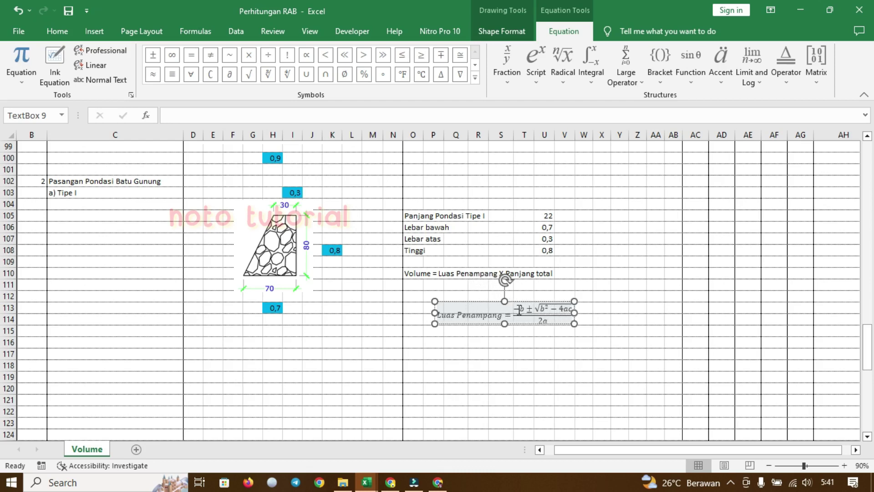
# - Replace the numerator of the Luas Penampang equation with "(Lebar Bawah + Lebar Atas"
pyautogui.moveTo(514, 307); pyautogui.dragTo(572, 309)
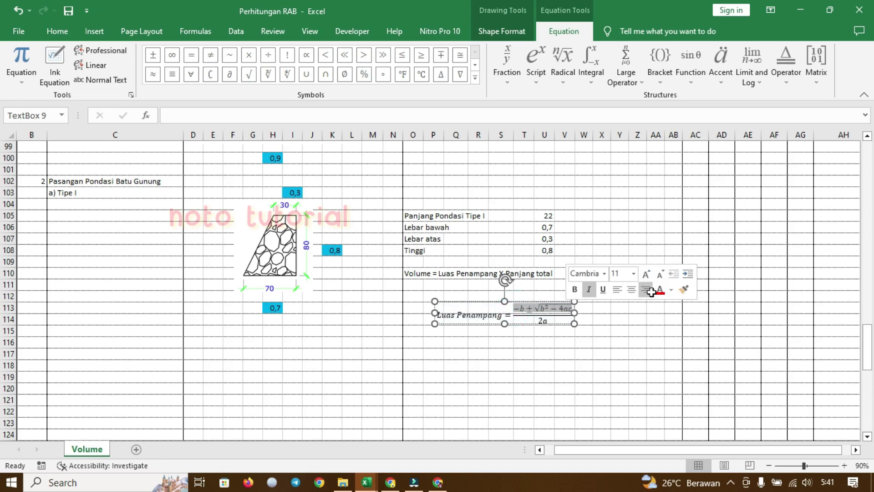
pyautogui.press('Delete')
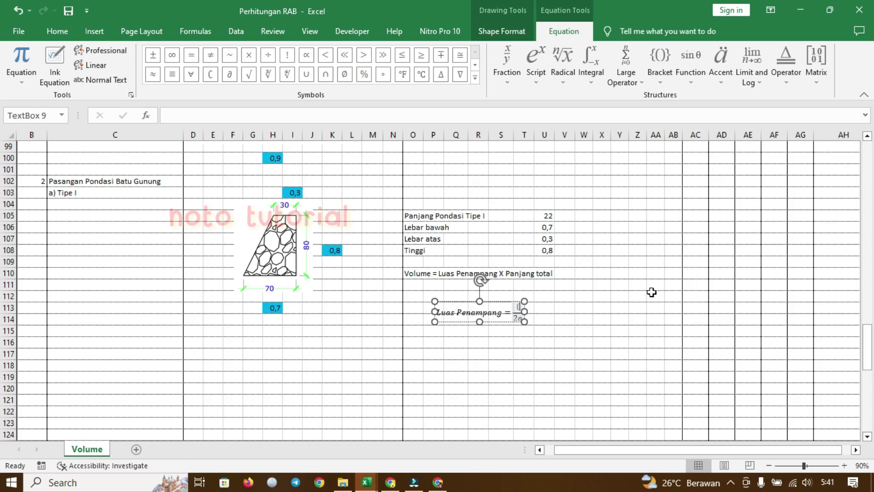
pyautogui.write('(Lebar')
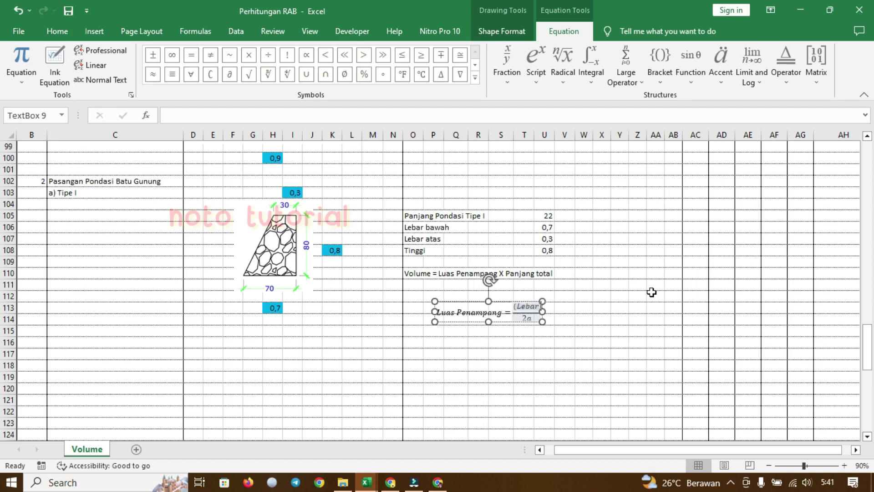
pyautogui.write(' Bawa')
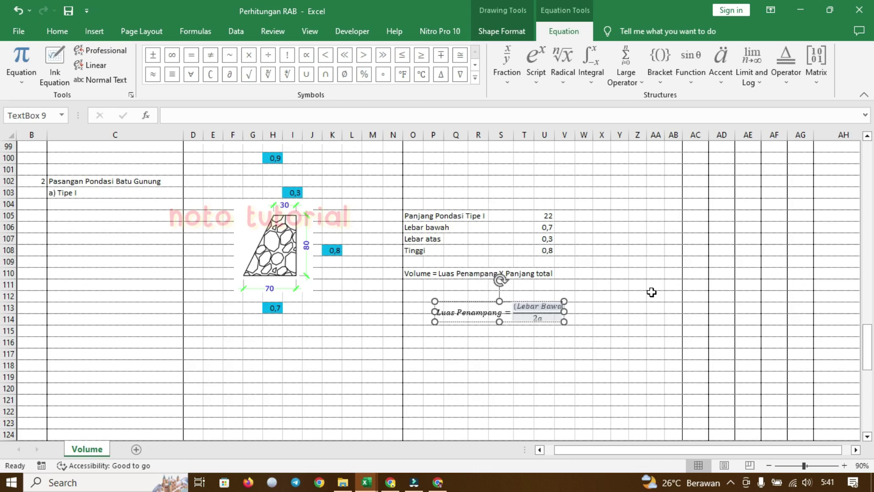
pyautogui.write('h +')
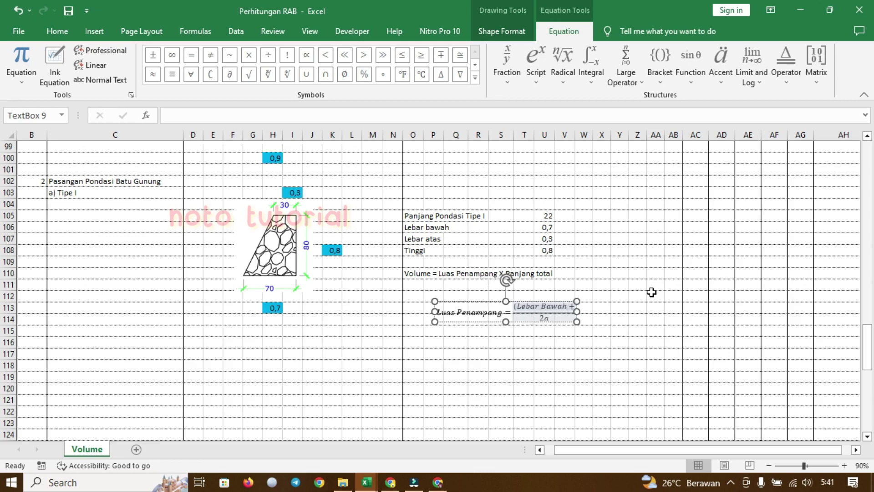
pyautogui.write(' Lebar')
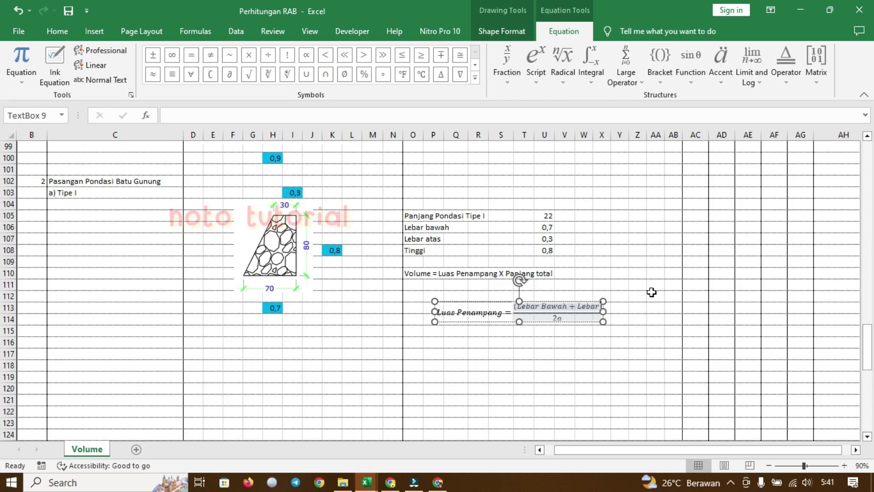
pyautogui.write(' Atas')
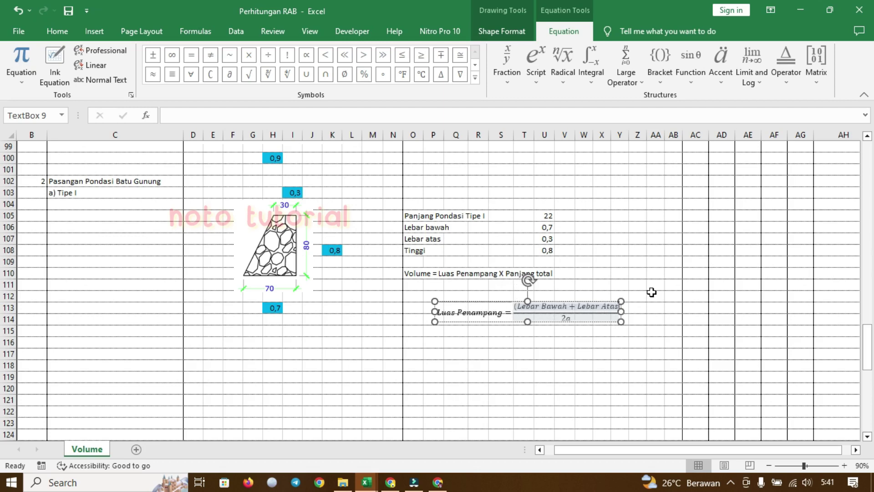
# - Change the equation's denominator to 2 and move the equation to rows 112 and 113, beneath the Volume formula text
pyautogui.click(567, 317)
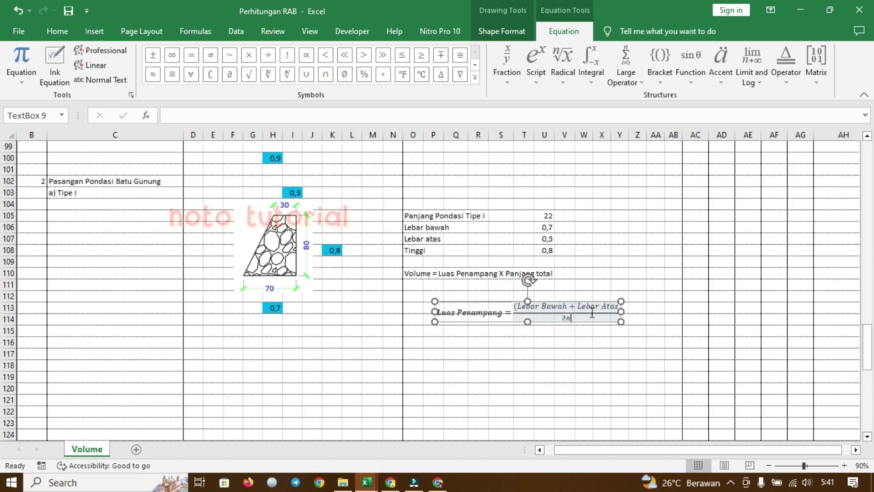
pyautogui.click(657, 318)
pyautogui.click(551, 304)
pyautogui.moveTo(550, 300); pyautogui.dragTo(525, 289)
pyautogui.click(538, 295)
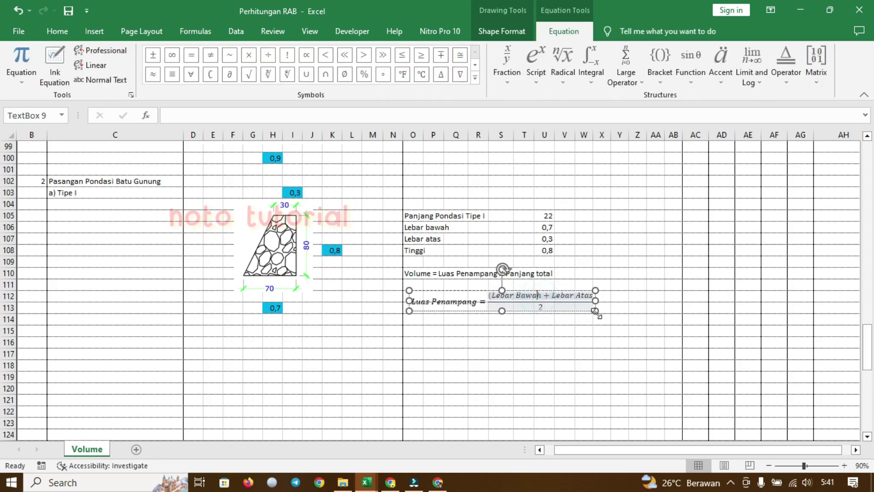
pyautogui.click(559, 290)
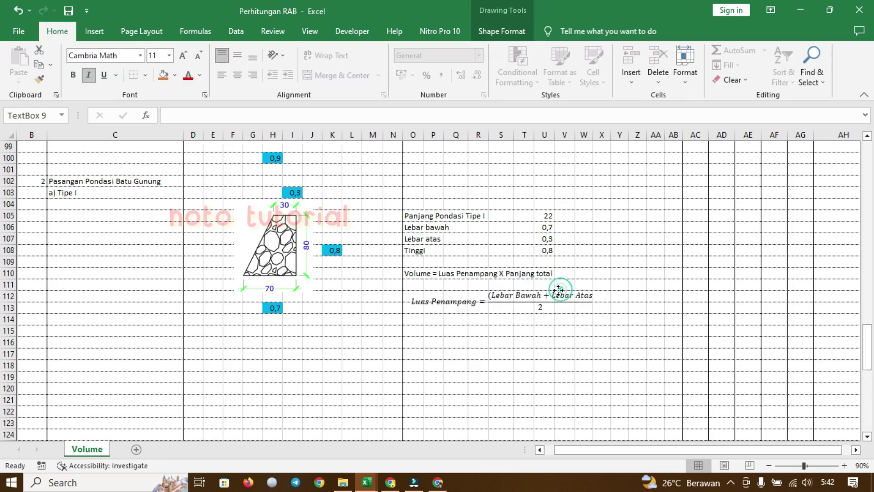
pyautogui.click(509, 336)
# - Enter an equals sign as text in R114, below the Luas Penampang equation
pyautogui.click(415, 319)
pyautogui.click(479, 320)
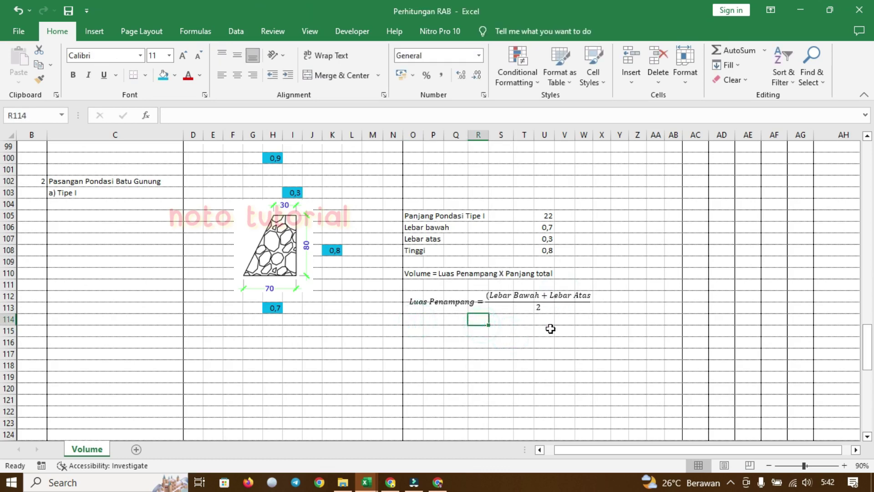
pyautogui.write('=')
pyautogui.click(497, 322)
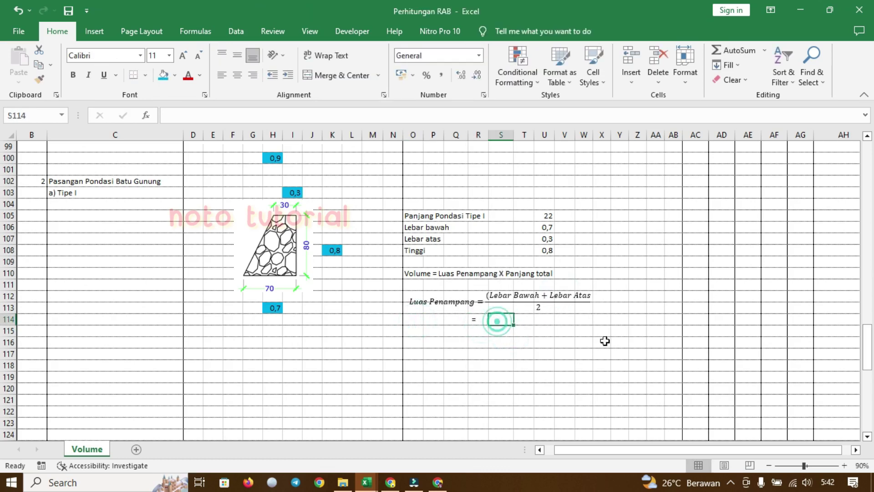
pyautogui.write('(')
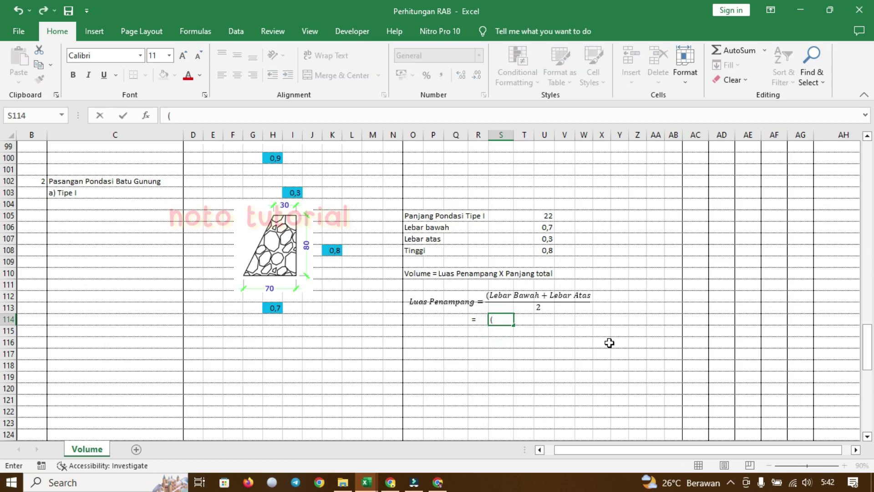
pyautogui.click(547, 227)
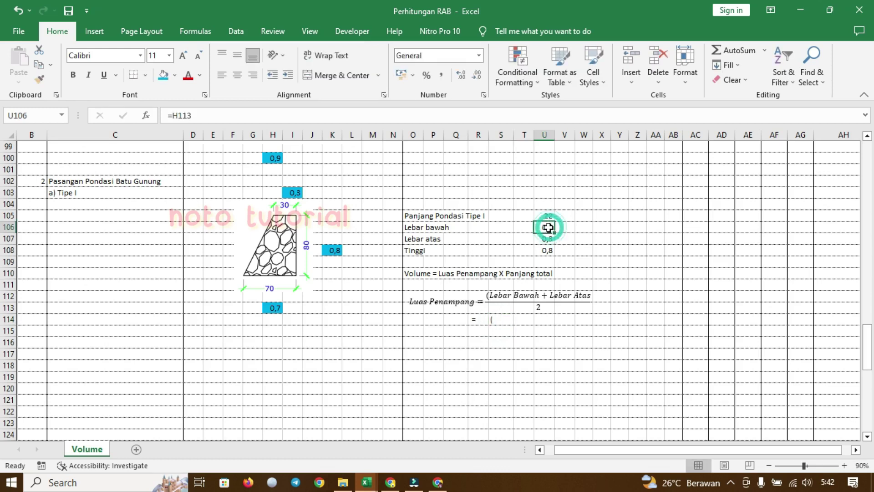
# - Write the cross-section area formula =(U106+U107)/2*U108 in S114, using the Lebar bawah, Lebar atas and Tinggi cells
pyautogui.click(503, 317)
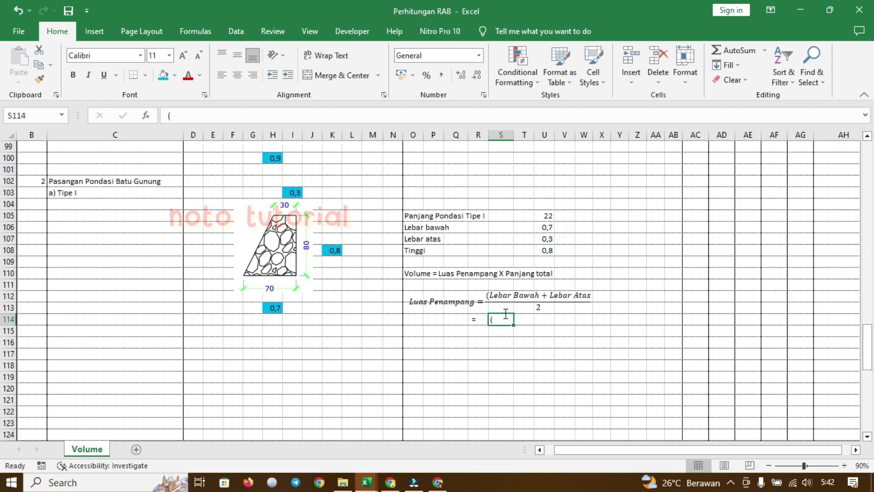
pyautogui.write('=(')
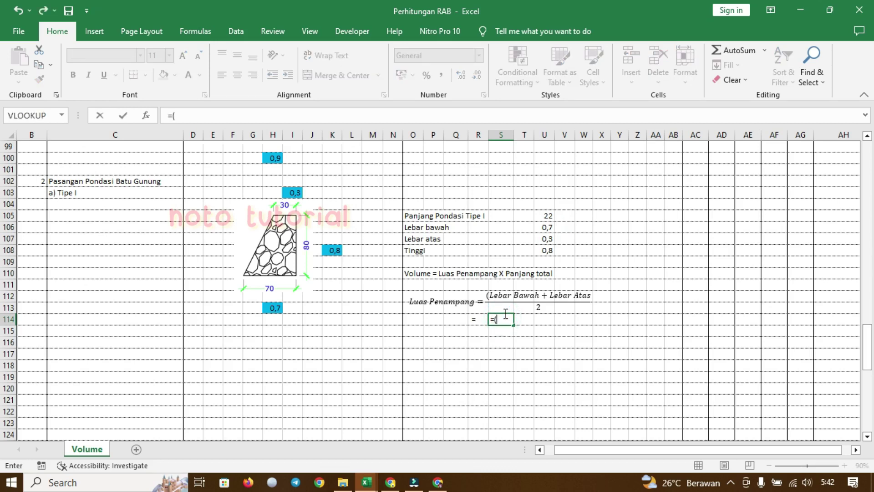
pyautogui.click(544, 227)
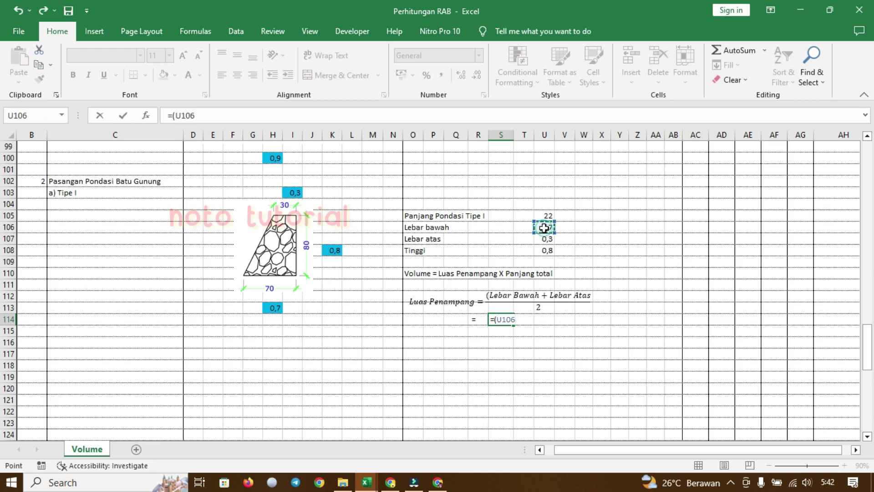
pyautogui.write('+')
pyautogui.click(548, 239)
pyautogui.write(')')
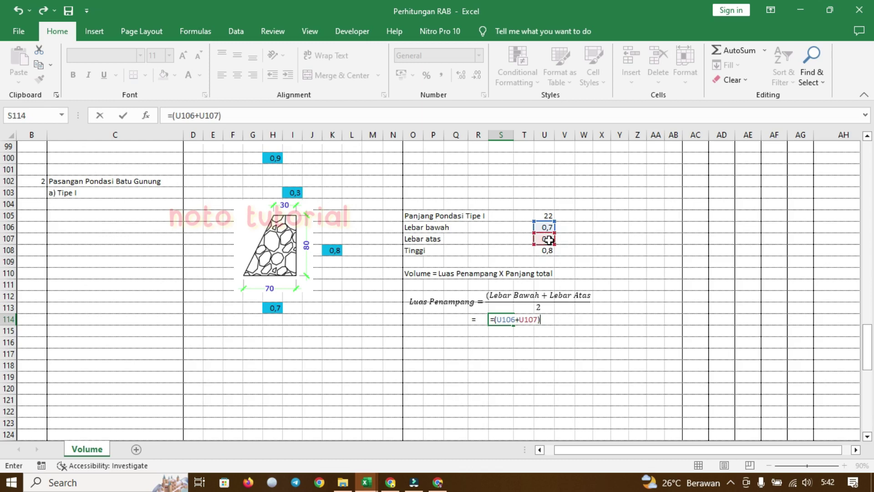
pyautogui.write('/2*')
pyautogui.click(547, 250)
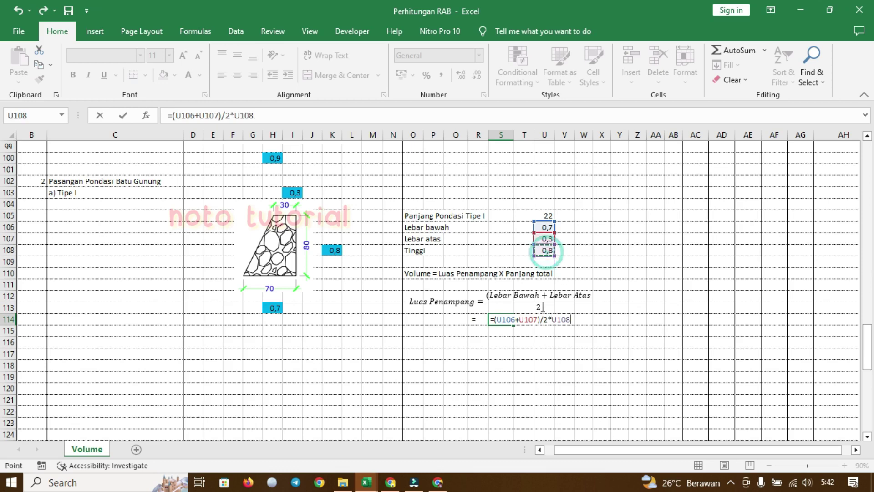
# - Enclose the width average in parentheses so the S114 formula reads =((U106+U107)/2)*U108, and commit it
pyautogui.click(495, 319)
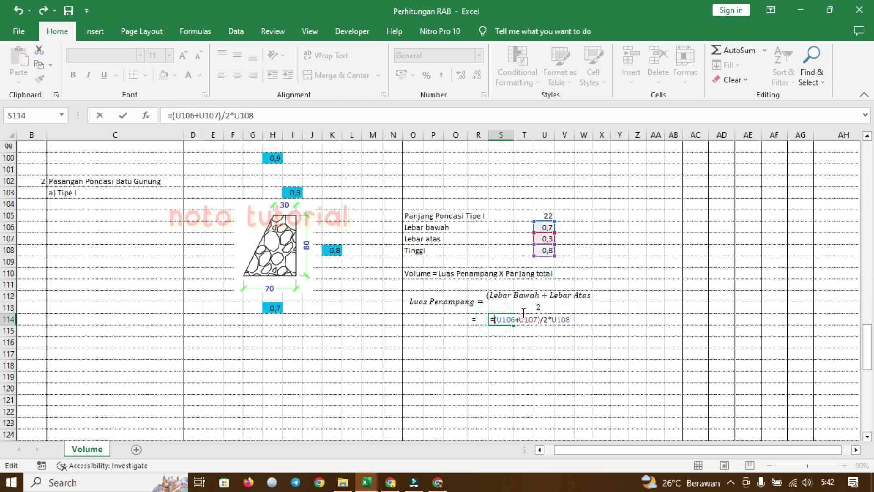
pyautogui.write('(')
pyautogui.click(550, 319)
pyautogui.write(')')
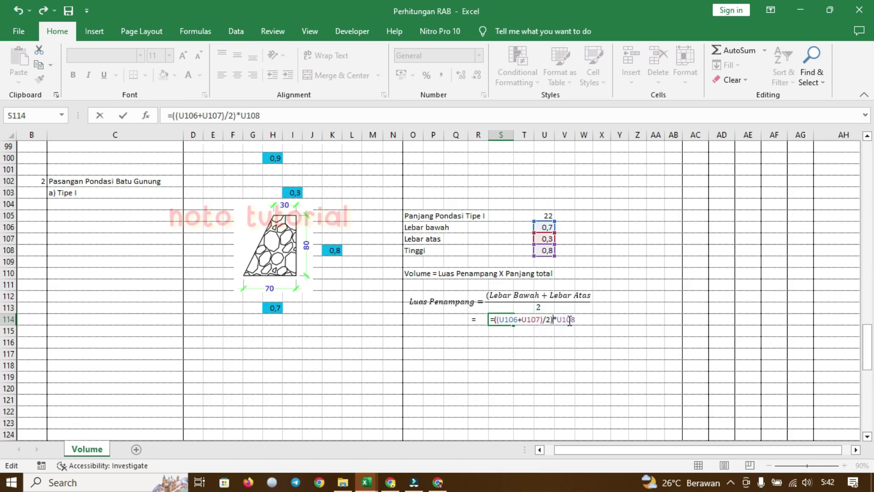
pyautogui.press('Return')
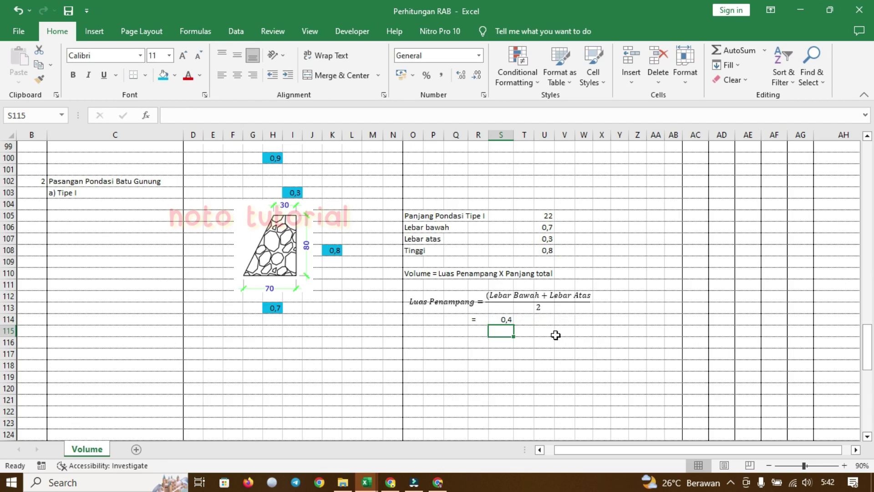
# - Append X Tinggi after the fraction in the Luas Penampang equation and widen its text box so it fits on one line
pyautogui.click(494, 296)
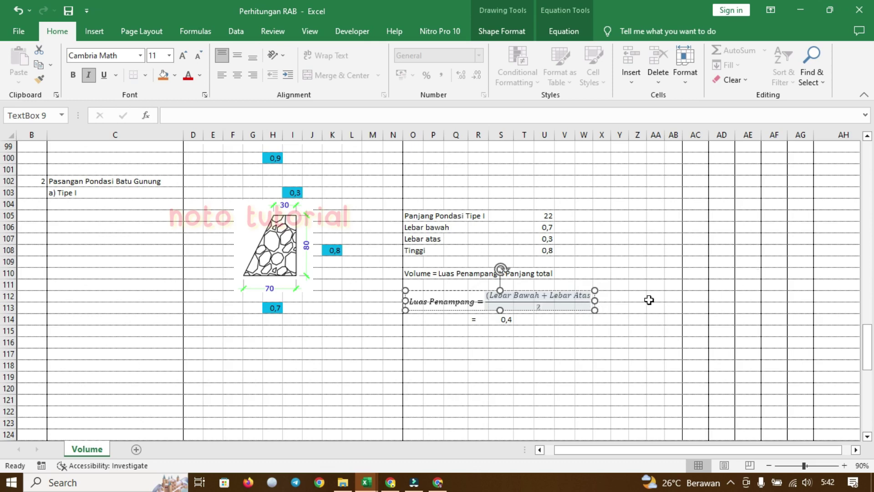
pyautogui.click(595, 301)
pyautogui.press('Right')
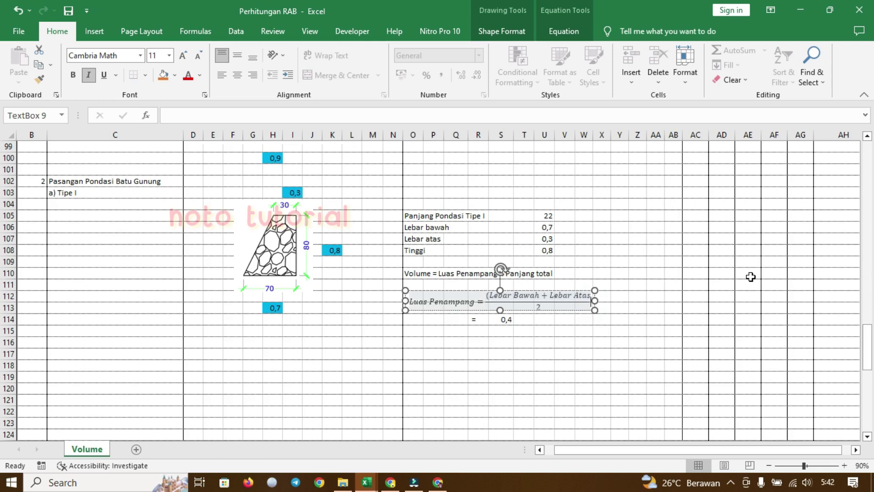
pyautogui.write('x')
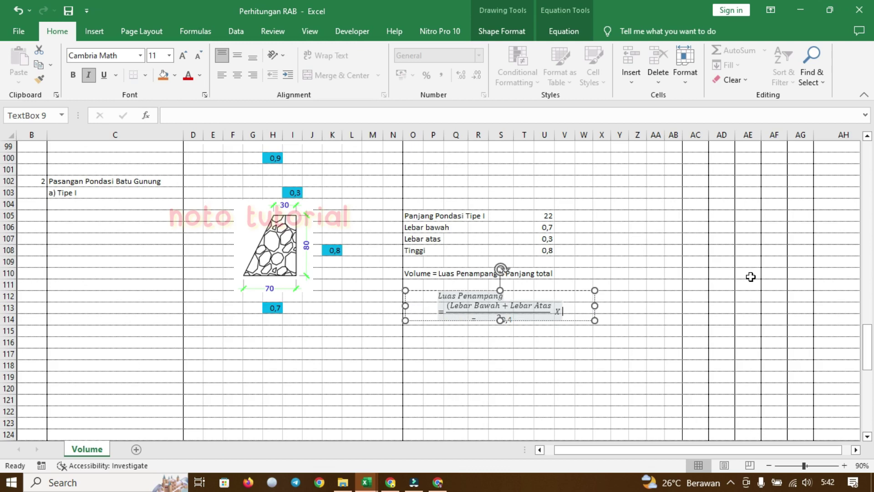
pyautogui.write(' Tinggi')
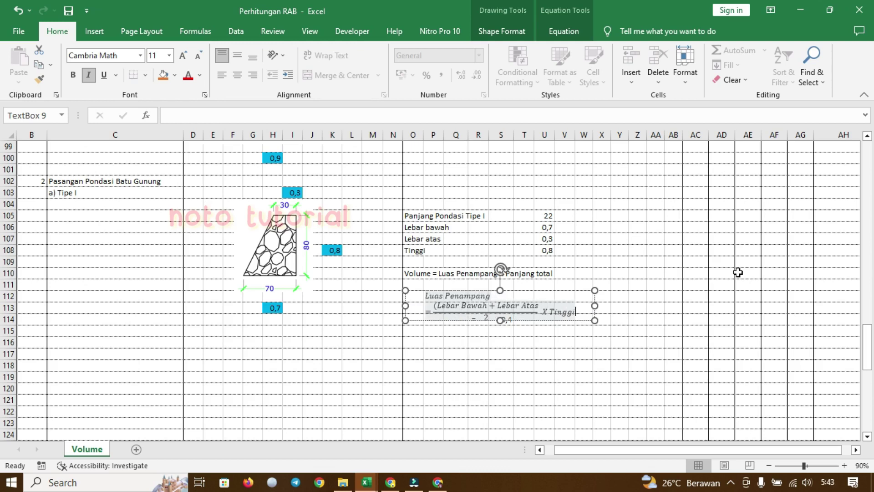
pyautogui.moveTo(595, 306); pyautogui.dragTo(624, 304)
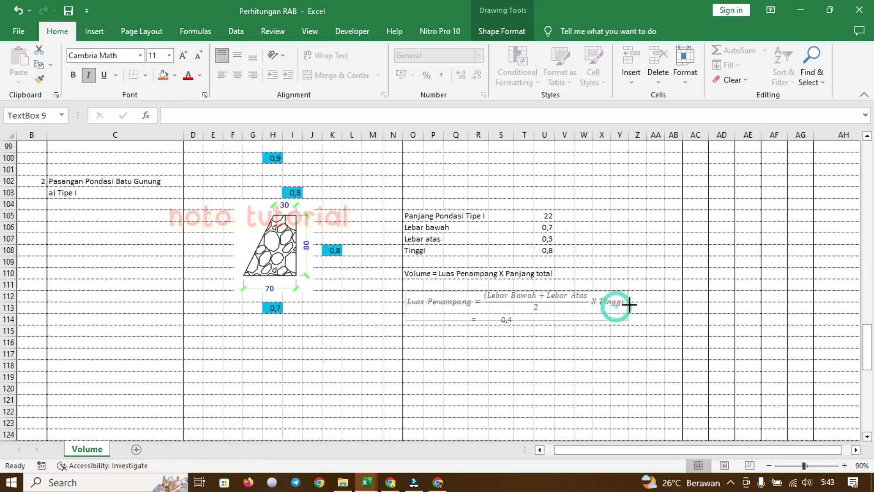
pyautogui.click(633, 330)
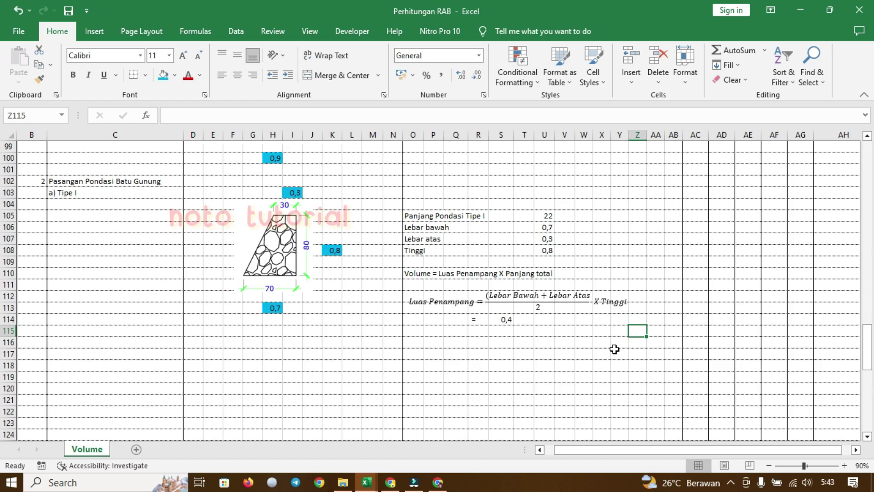
# - Add the missing closing parenthesis after Lebar Atas in the numerator of the Luas Penampang equation
pyautogui.click(543, 300)
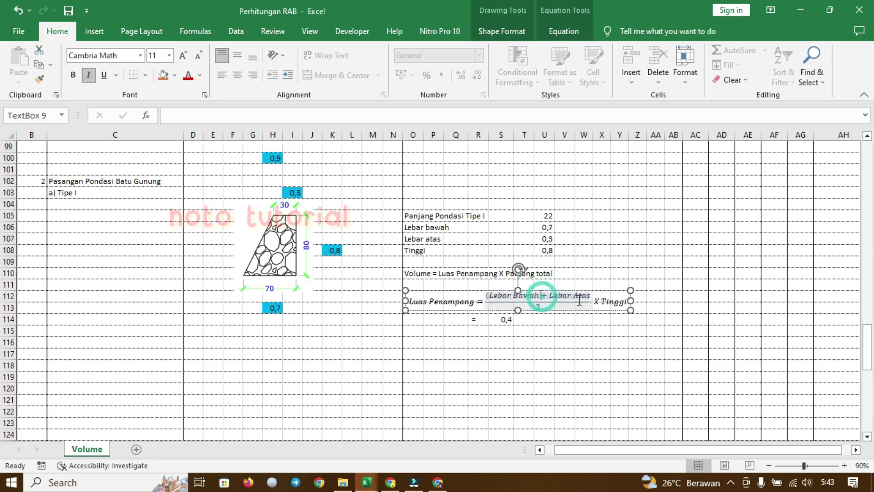
pyautogui.click(588, 296)
pyautogui.write(')')
pyautogui.click(587, 342)
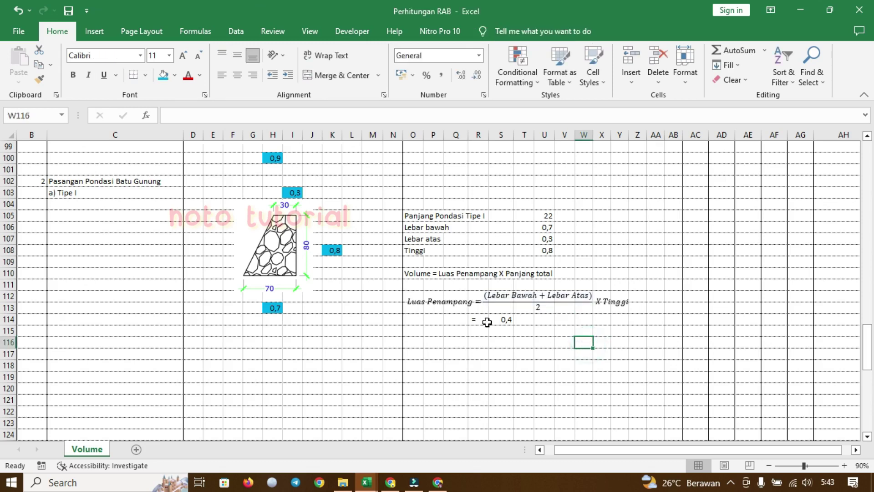
# - Move the Luas Penampang equation slightly up, away from the result in row 114
pyautogui.click(845, 466)
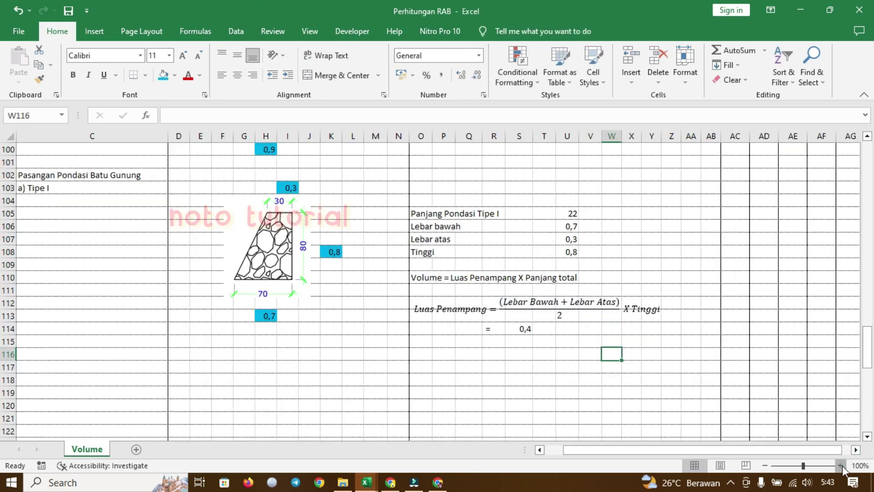
pyautogui.click(843, 465)
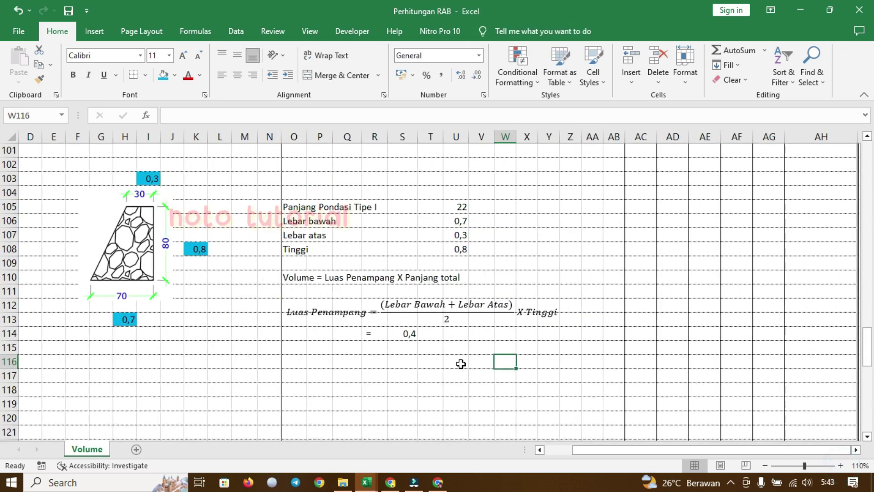
pyautogui.click(412, 316)
pyautogui.moveTo(405, 300); pyautogui.dragTo(407, 295)
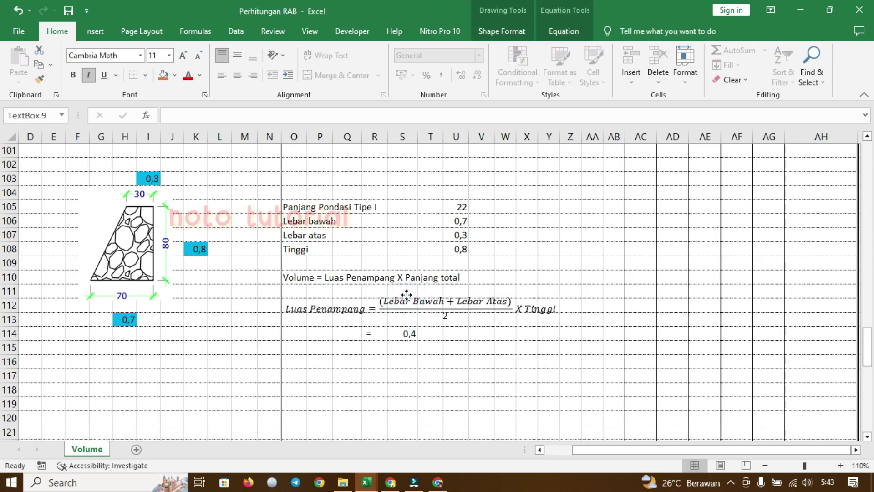
pyautogui.click(407, 295)
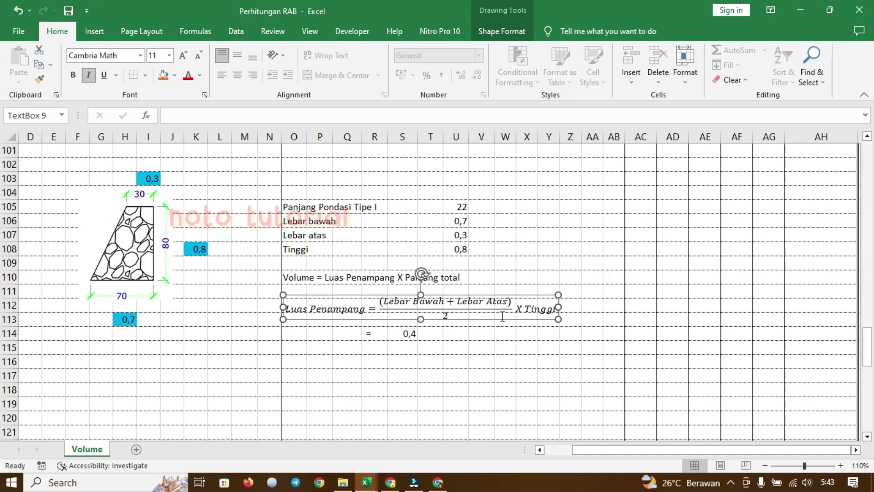
pyautogui.click(503, 334)
pyautogui.click(406, 333)
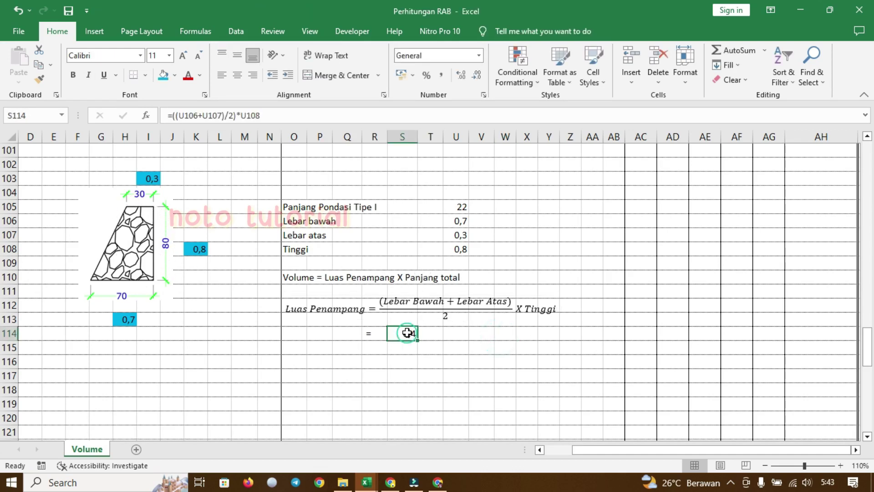
pyautogui.click(765, 465)
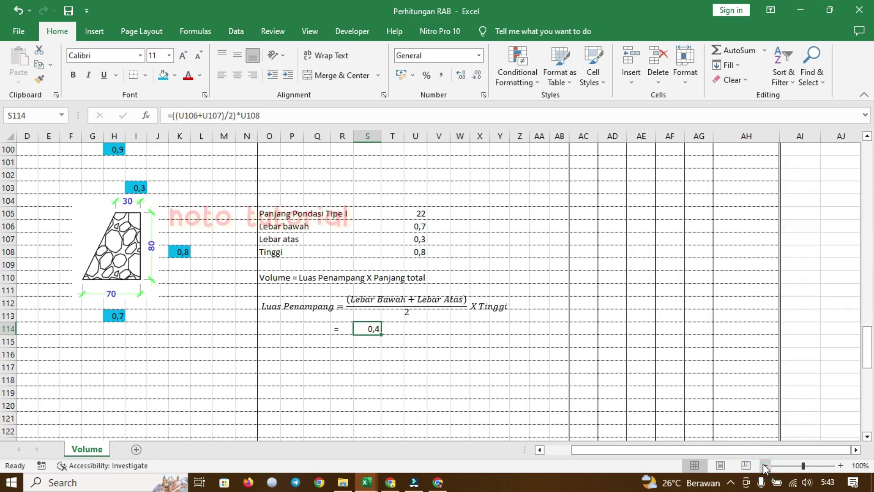
pyautogui.click(841, 466)
pyautogui.click(461, 392)
pyautogui.moveTo(660, 450); pyautogui.dragTo(562, 452)
pyautogui.click(403, 380)
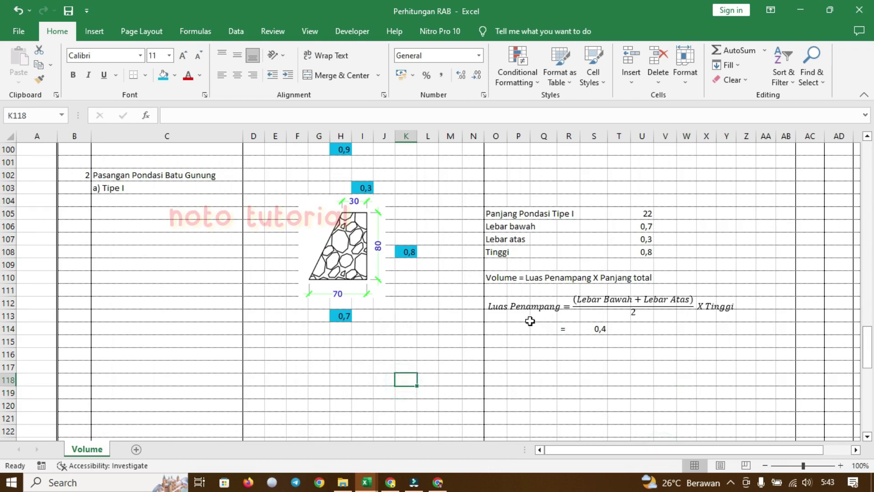
pyautogui.click(587, 332)
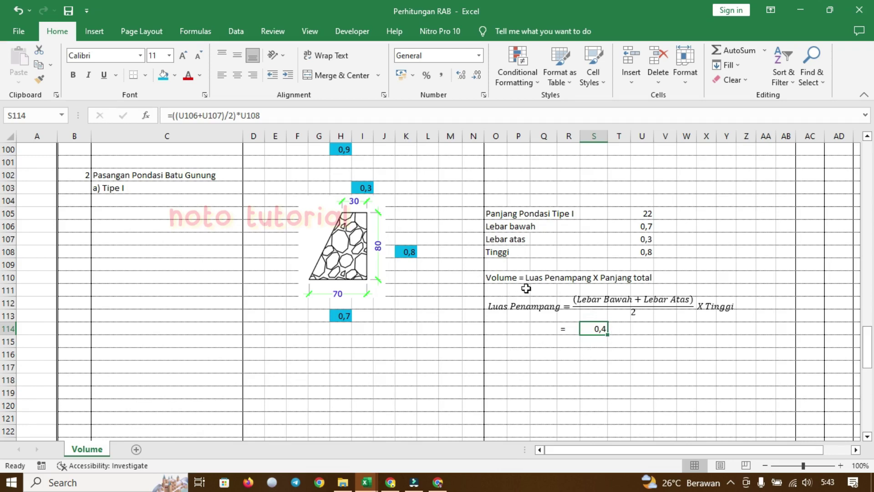
# - Enter the label Volume = in O115, below the cross-section area result
pyautogui.click(499, 344)
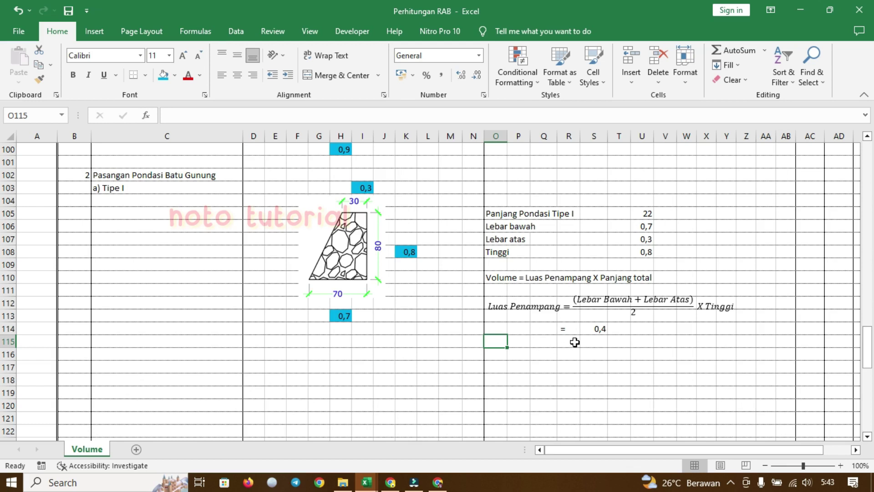
pyautogui.write('Volume =')
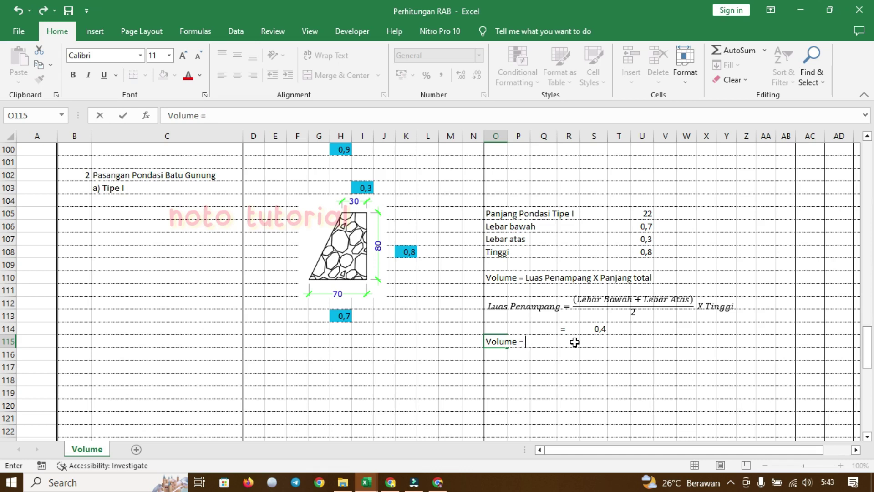
pyautogui.click(574, 342)
# - Compute the Tipe I foundation volume in Q115 with =S114*U105, multiplying the cross-section area by the foundation length
pyautogui.click(546, 342)
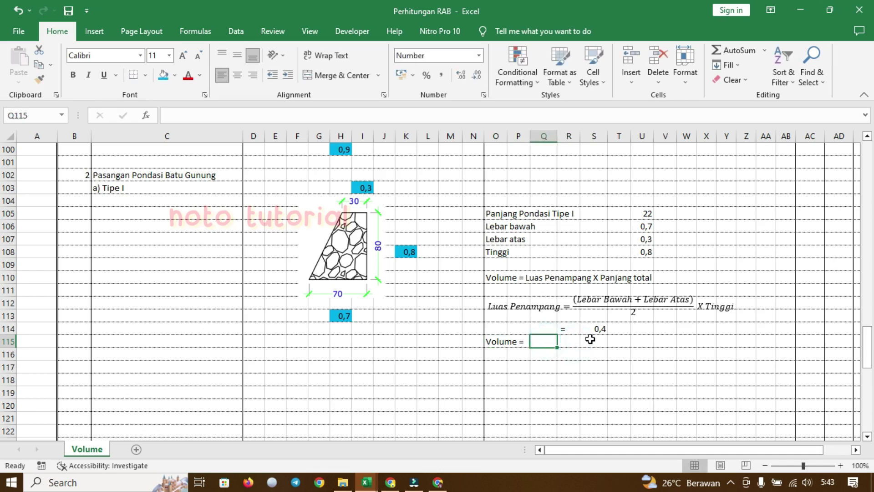
pyautogui.write('=')
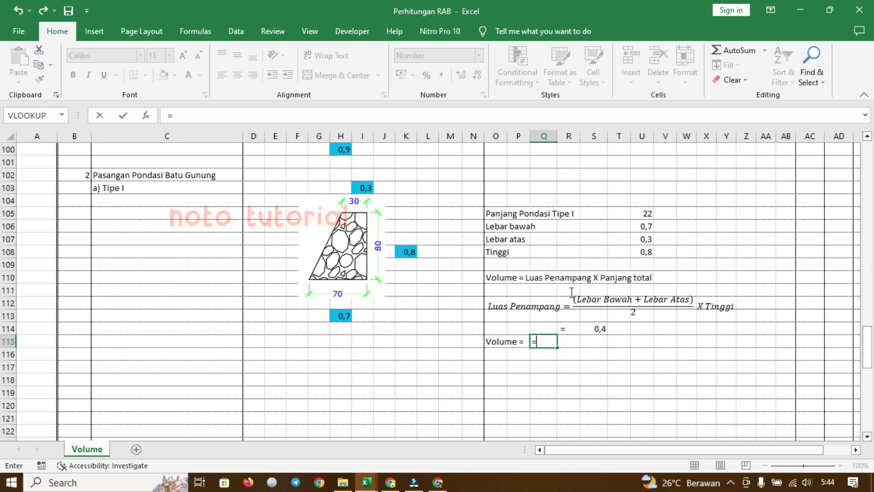
pyautogui.click(594, 328)
pyautogui.write('*')
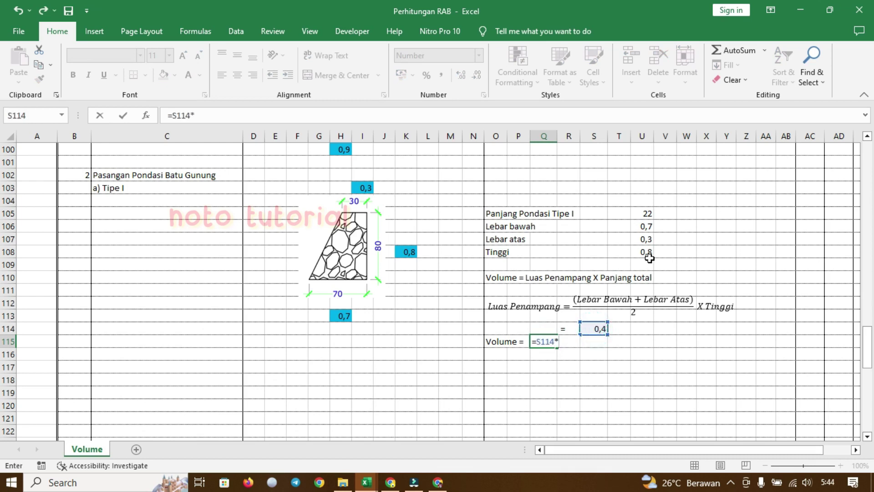
pyautogui.click(646, 214)
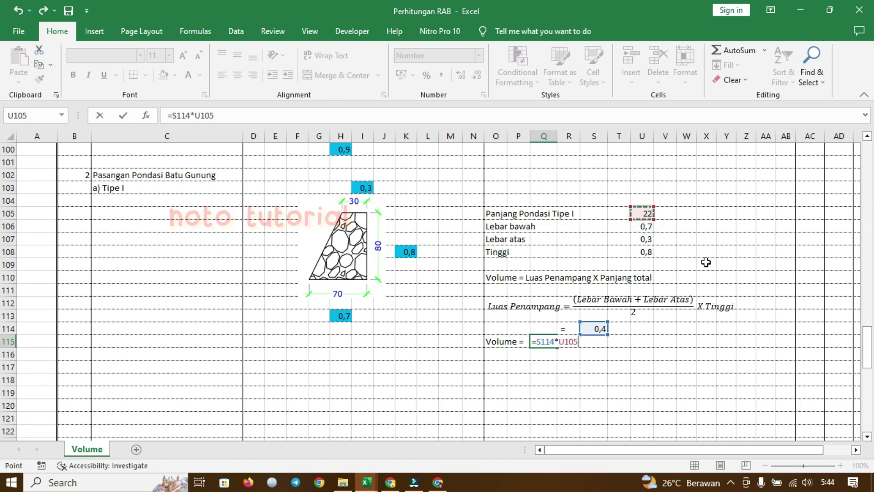
pyautogui.press('Return')
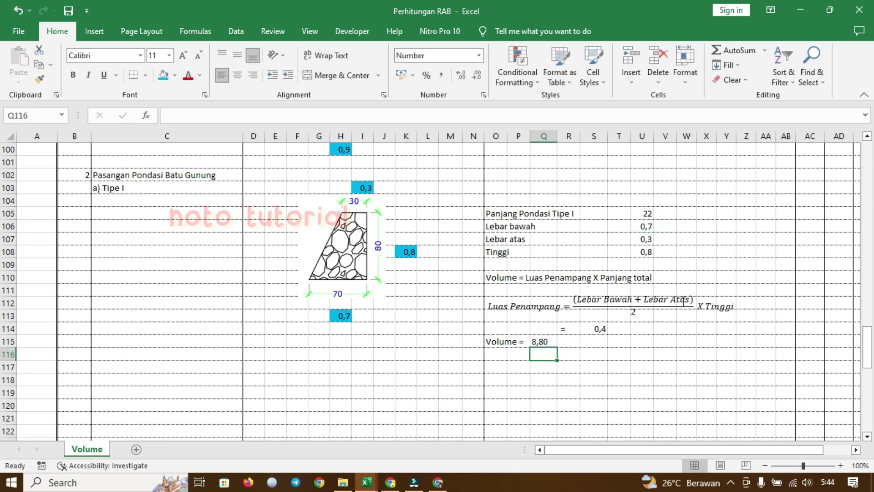
# - Enter the unit m3 in R115, beside the computed volume
pyautogui.click(569, 341)
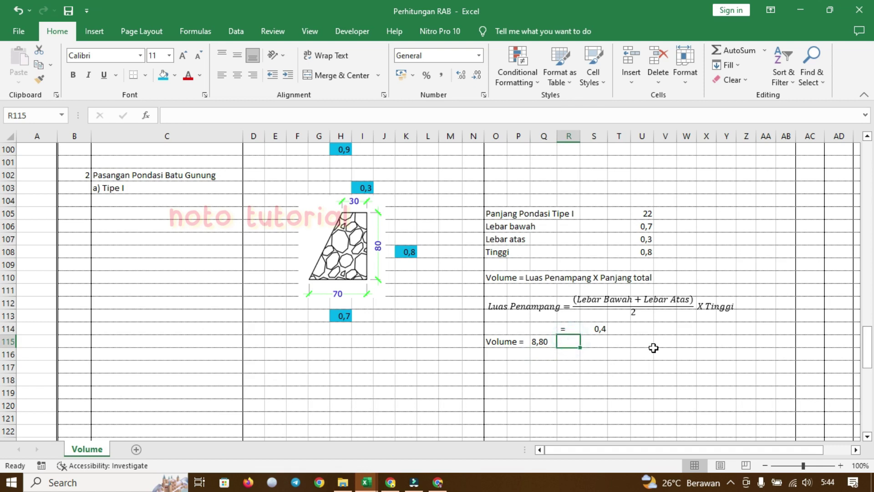
pyautogui.write('m3')
pyautogui.press('Return')
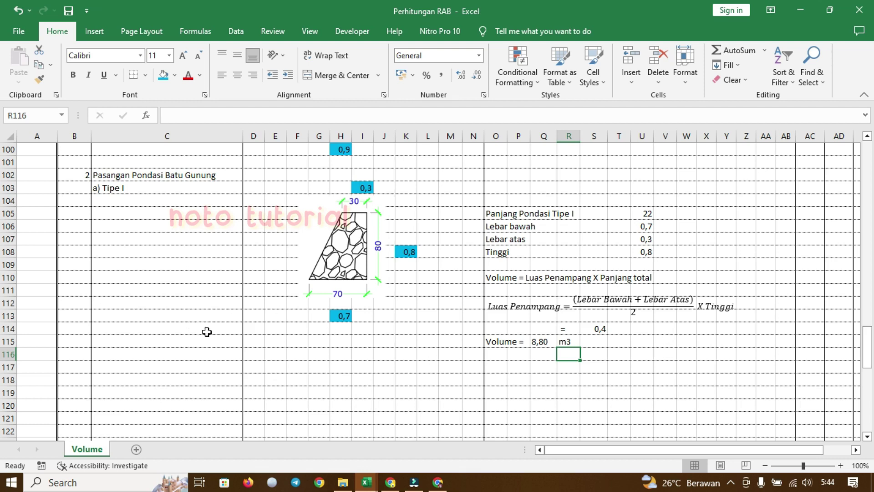
# - Enter the subheading b) Tipe II in C117 for the second foundation type
pyautogui.click(121, 365)
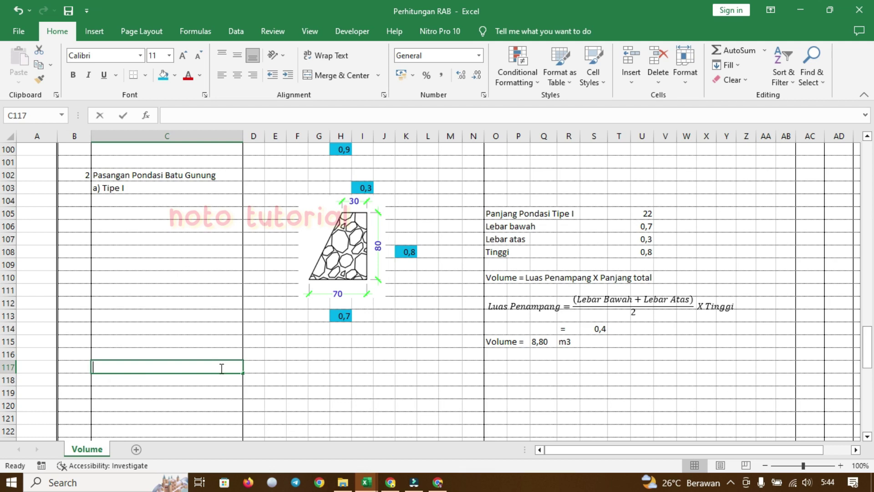
pyautogui.write('b) Tipe')
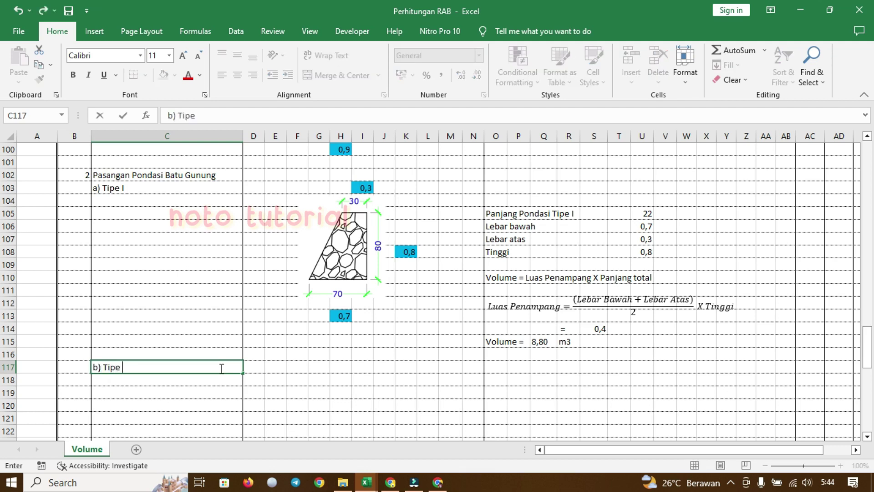
pyautogui.write(' II')
pyautogui.click(295, 378)
# - Paste the copied Tipe II foundation section picture below the b) Tipe II subheading, placing it across columns F to J from row 119
pyautogui.scroll(-3, 341, 360)
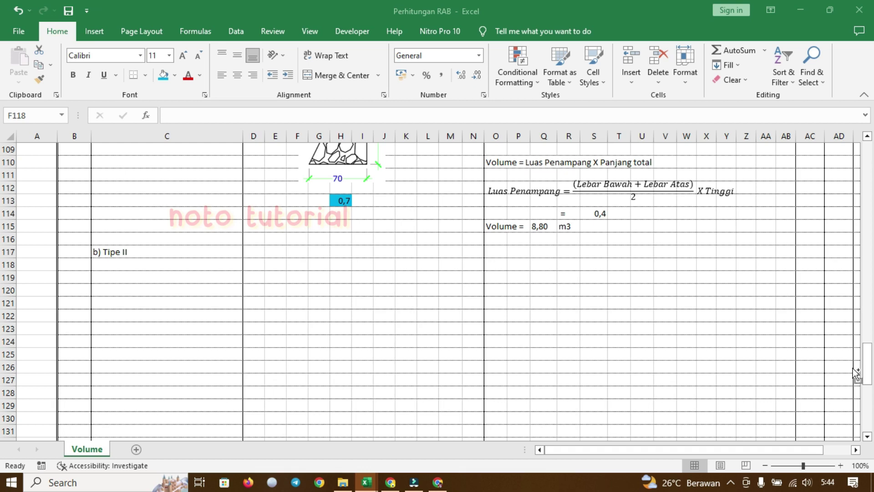
pyautogui.hotkey('ctrl', 'v')
pyautogui.moveTo(329, 291); pyautogui.dragTo(339, 300)
pyautogui.click(337, 263)
pyautogui.click(347, 298)
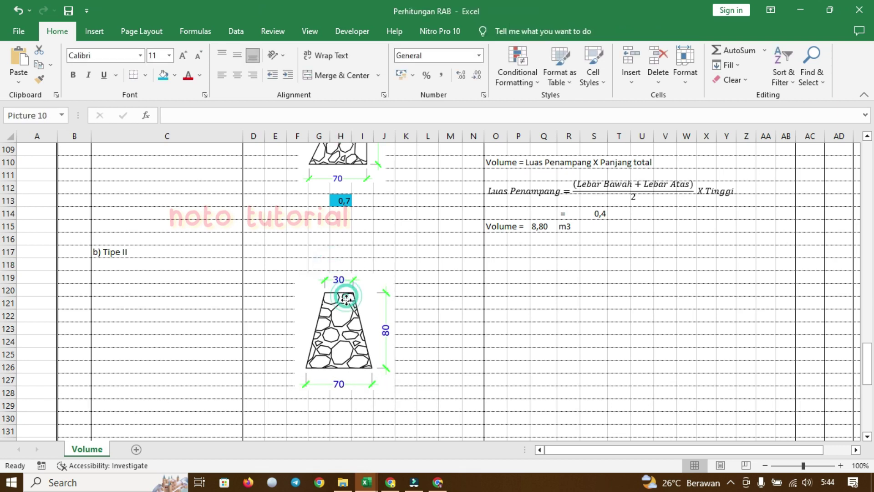
# - Enter the Tipe II widths around the picture: top width 0,3 in H118 and bottom width 0,7 in H129
pyautogui.click(340, 263)
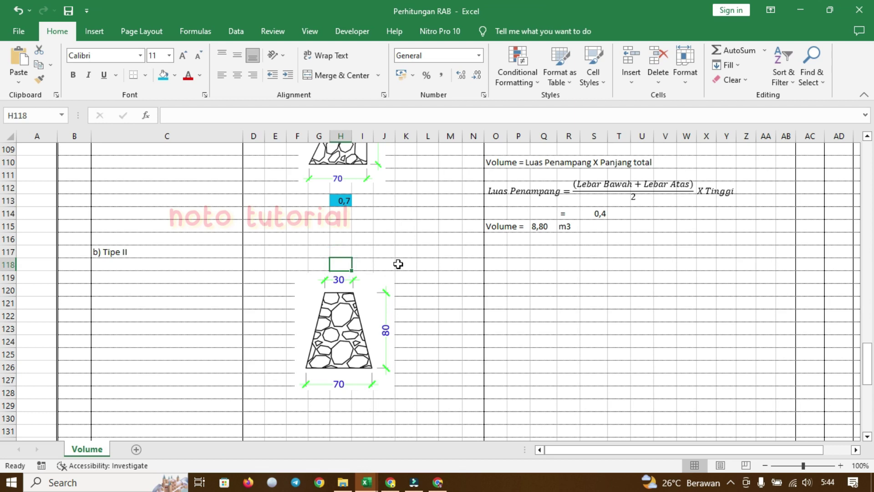
pyautogui.write('0,3')
pyautogui.press('Return')
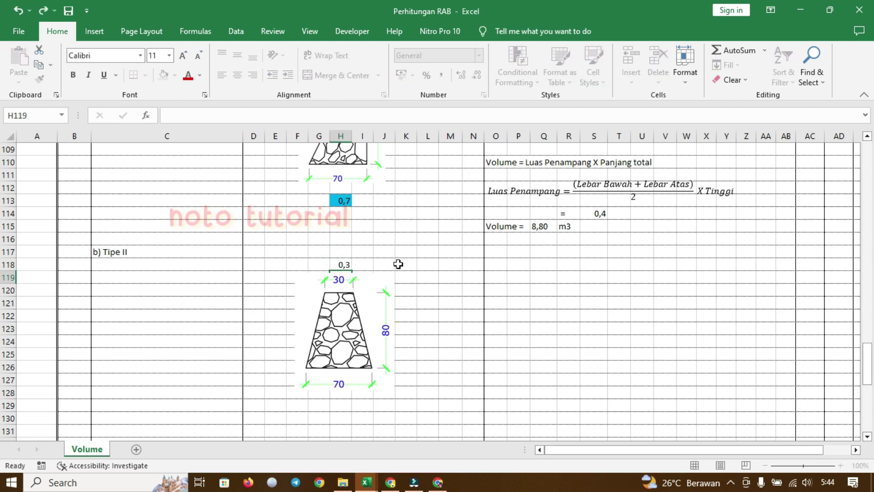
pyautogui.click(335, 404)
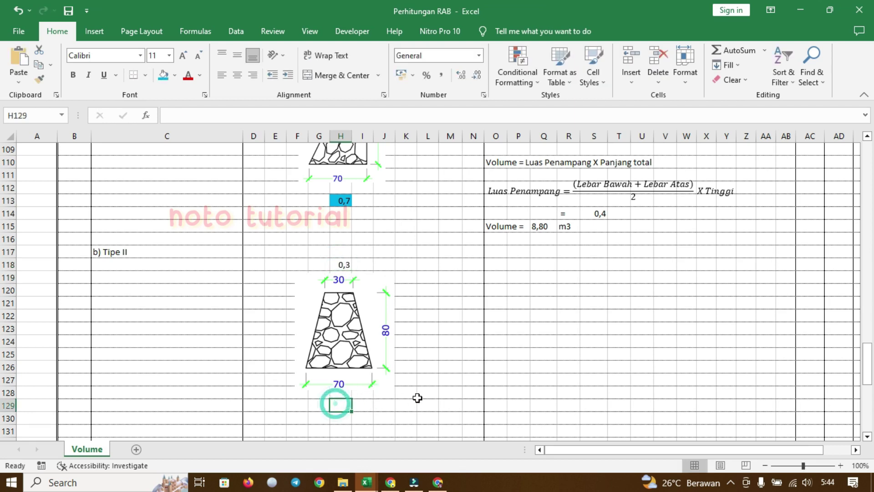
pyautogui.write('0,7')
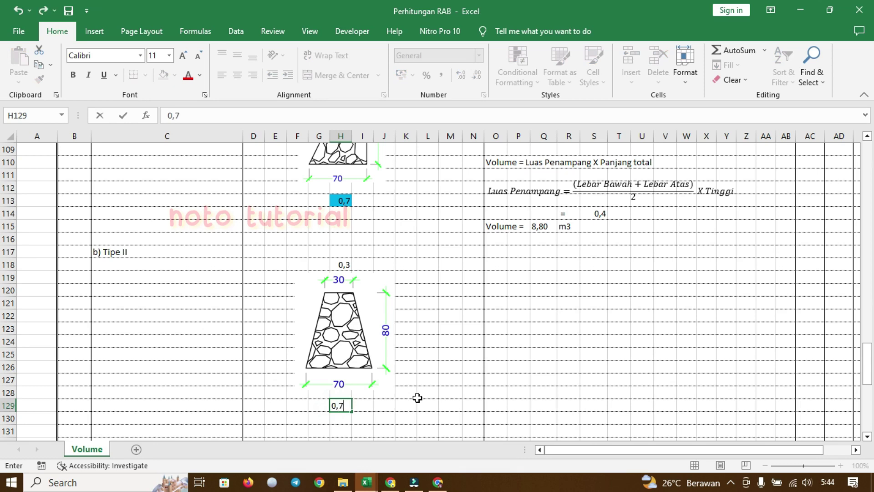
pyautogui.press('Return')
# - Enter the Tipe II height 0,8 in K123, beside the picture's vertical dimension
pyautogui.click(407, 329)
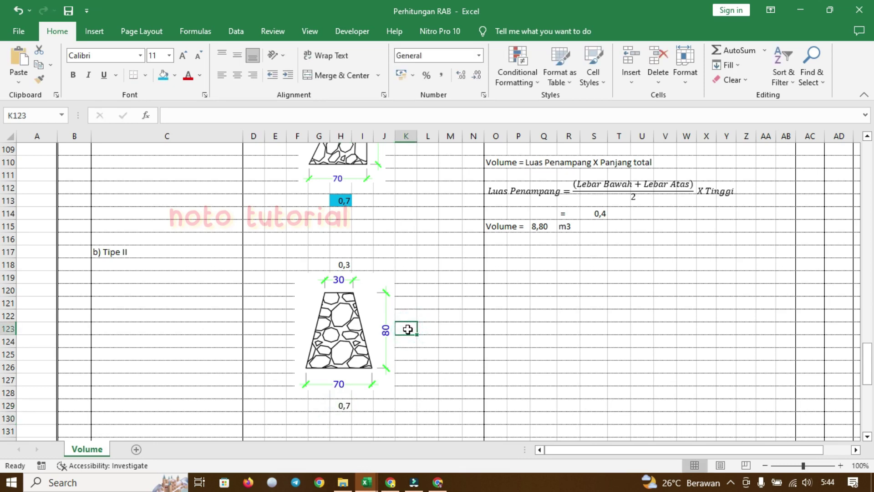
pyautogui.write('0,8')
pyautogui.press('Return')
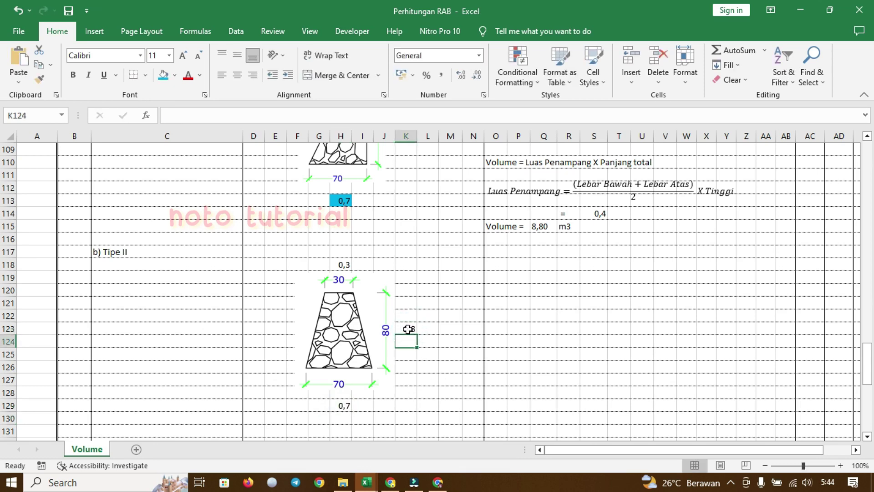
# - Highlight the Tipe II dimension cells H118, K123 and H129 with the same blue fill used for Tipe I
pyautogui.click(345, 264)
pyautogui.keyDown('ctrl'); pyautogui.click(409, 329); pyautogui.keyUp('ctrl')
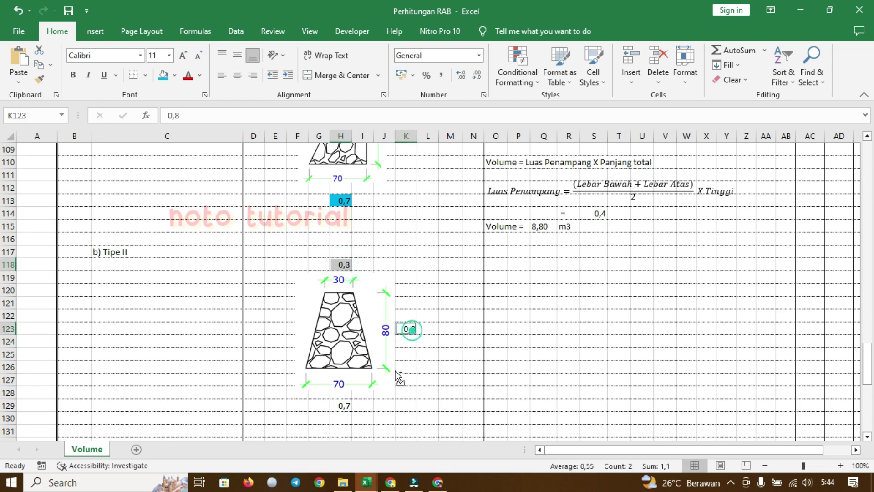
pyautogui.keyDown('ctrl'); pyautogui.click(345, 404); pyautogui.keyUp('ctrl')
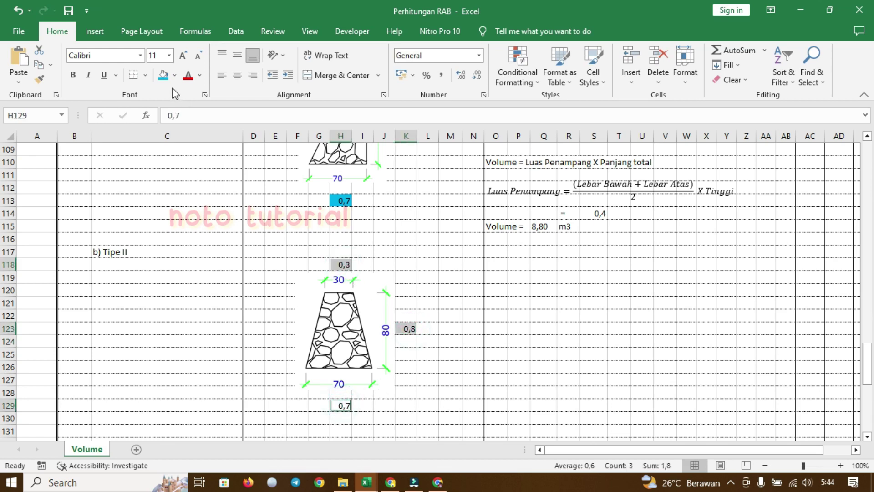
pyautogui.click(163, 75)
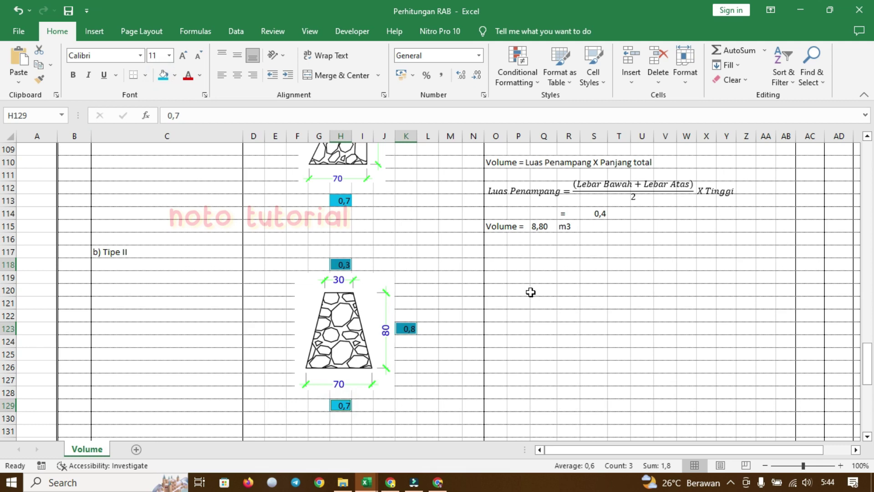
# - Copy the Tipe I labels for length, widths and height from O105:O108 into the Tipe II block starting at O118
pyautogui.click(503, 269)
pyautogui.scroll(2, 579, 342)
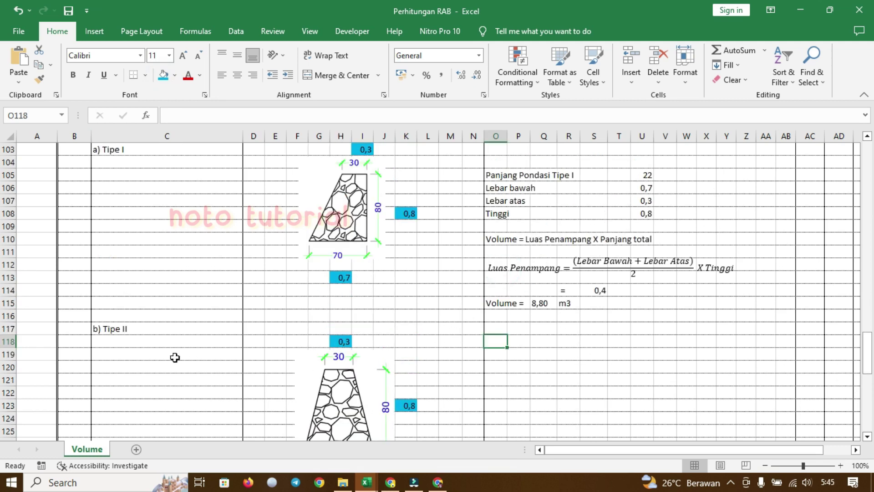
pyautogui.scroll(1, 574, 346)
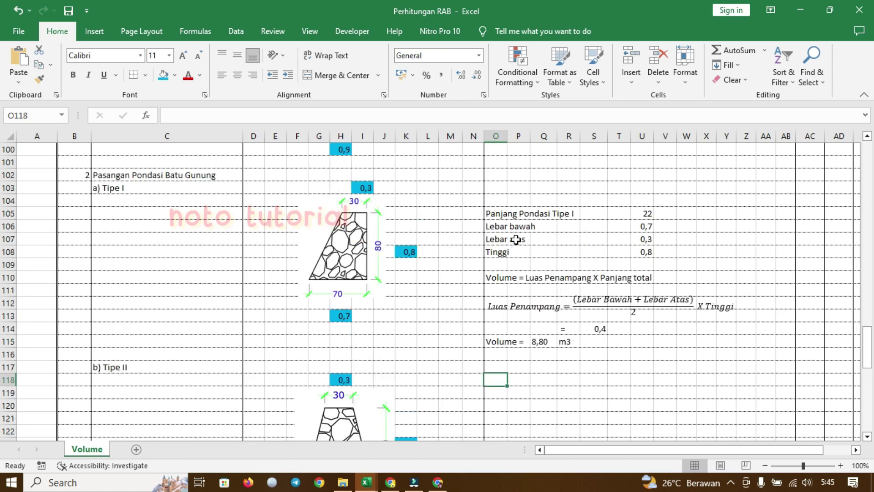
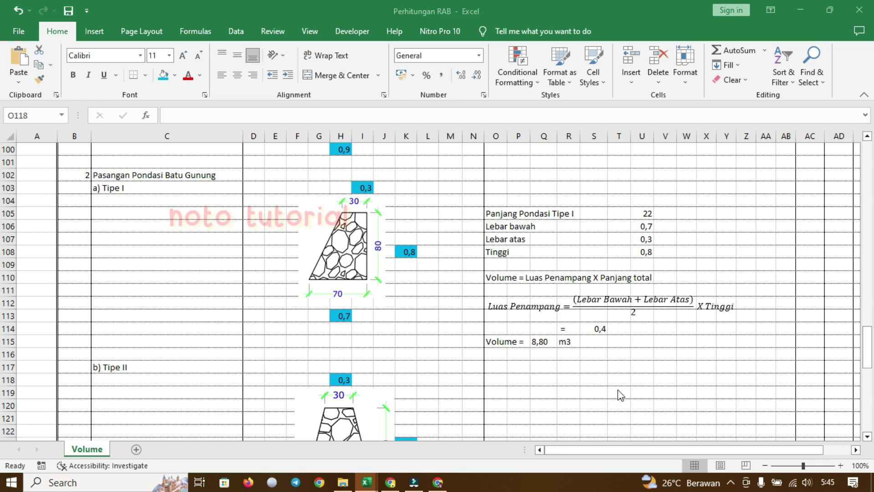
pyautogui.moveTo(491, 213); pyautogui.dragTo(499, 256)
pyautogui.hotkey('ctrl', 'c')
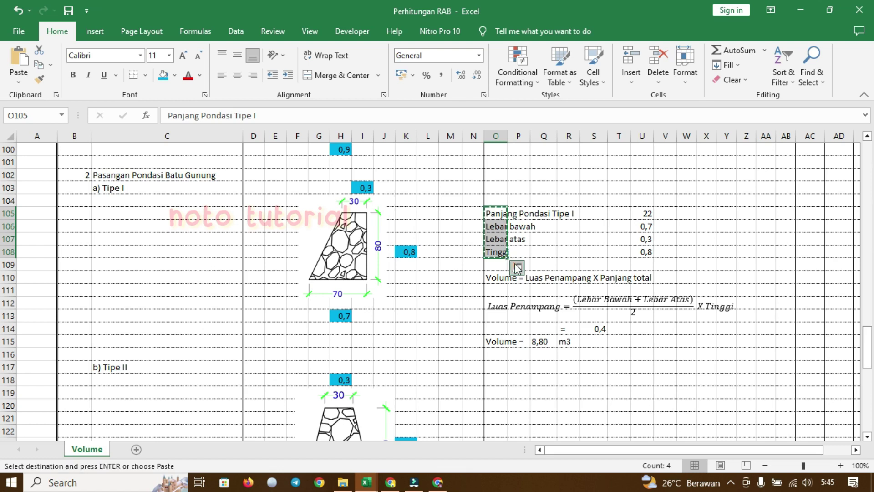
pyautogui.click(508, 383)
pyautogui.scroll(-3, 508, 383)
pyautogui.click(499, 277)
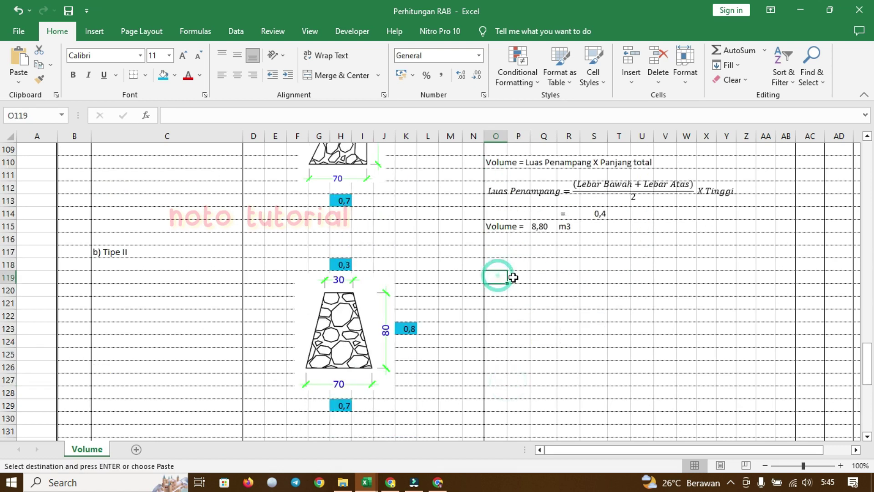
pyautogui.click(497, 265)
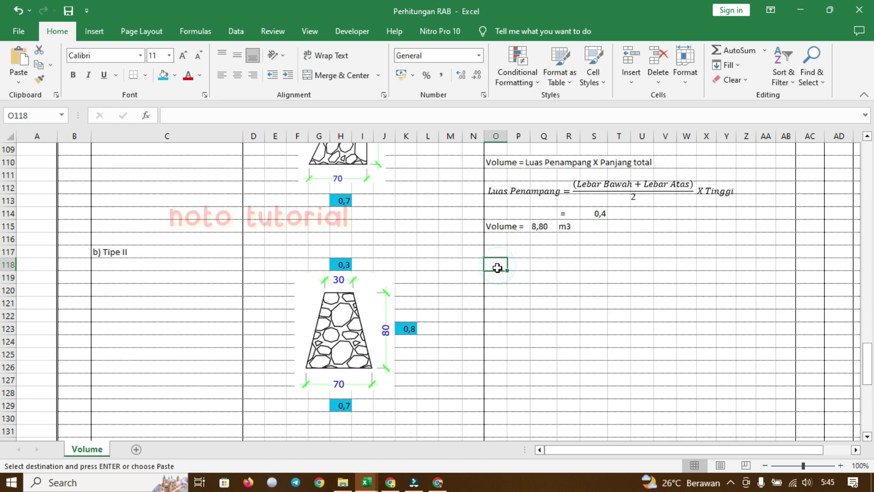
pyautogui.hotkey('ctrl', 'v')
# - Change the length label in O118 to Panjang Pondasi Tipe II
pyautogui.doubleClick(496, 265)
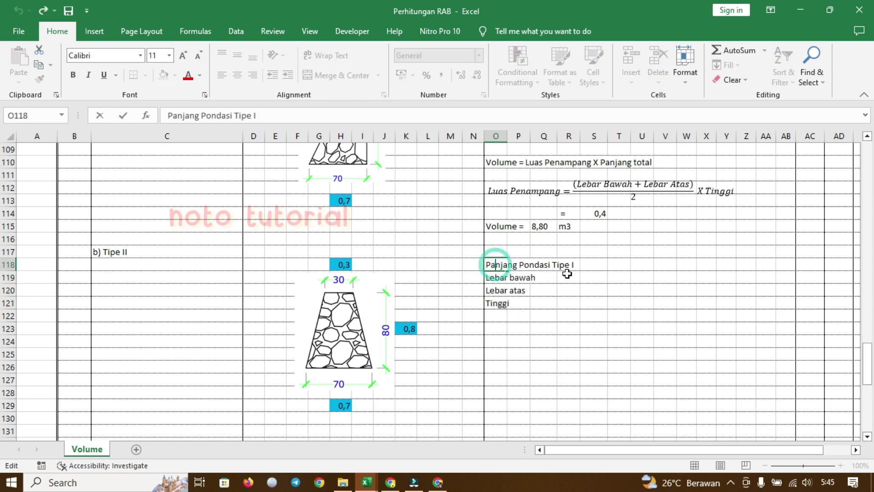
pyautogui.click(572, 265)
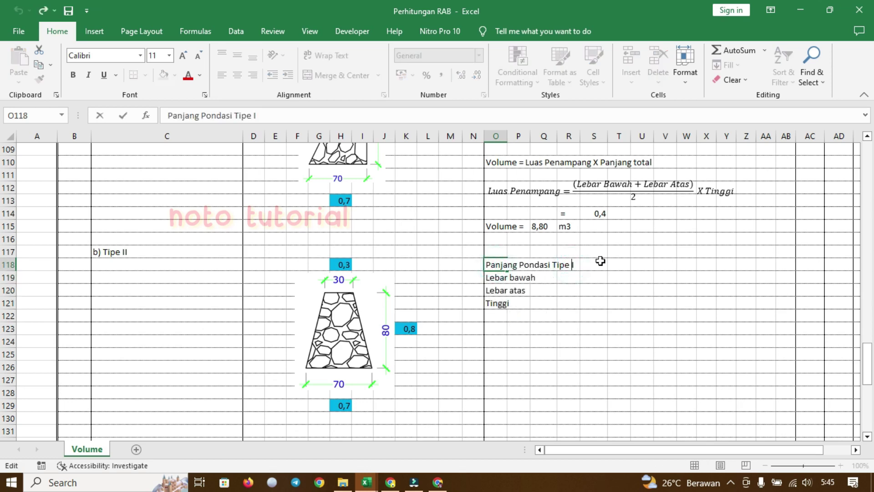
pyautogui.click(620, 265)
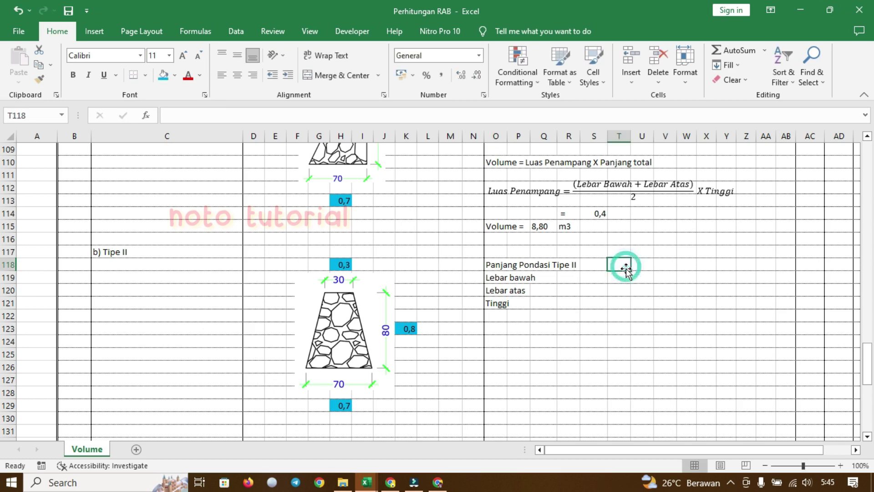
# - Link the Tipe II foundation length in U118 to the total length in T55 of the Tipe II excavation calculation
pyautogui.scroll(4, 624, 267)
pyautogui.click(651, 416)
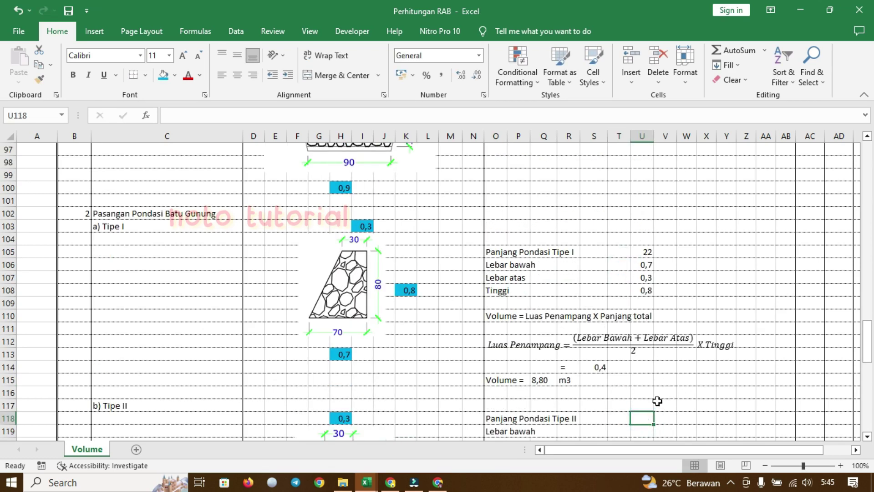
pyautogui.write('=')
pyautogui.scroll(5, 614, 305)
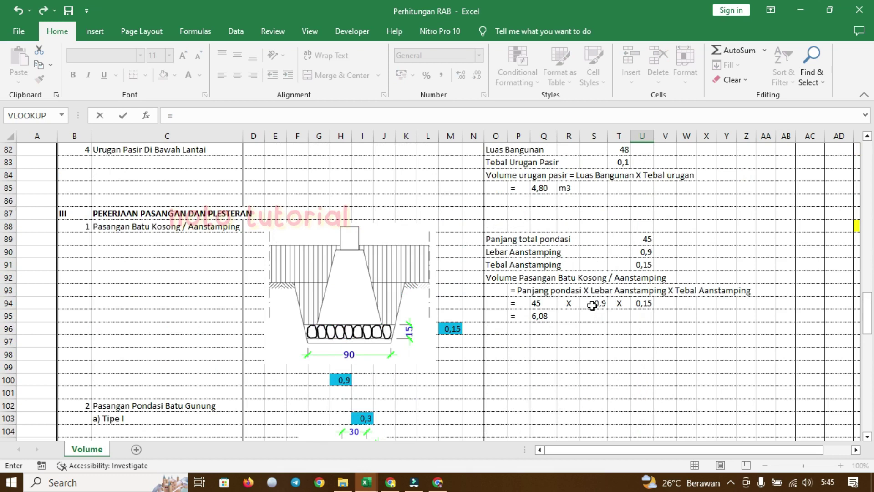
pyautogui.scroll(2, 592, 306)
pyautogui.scroll(4, 594, 304)
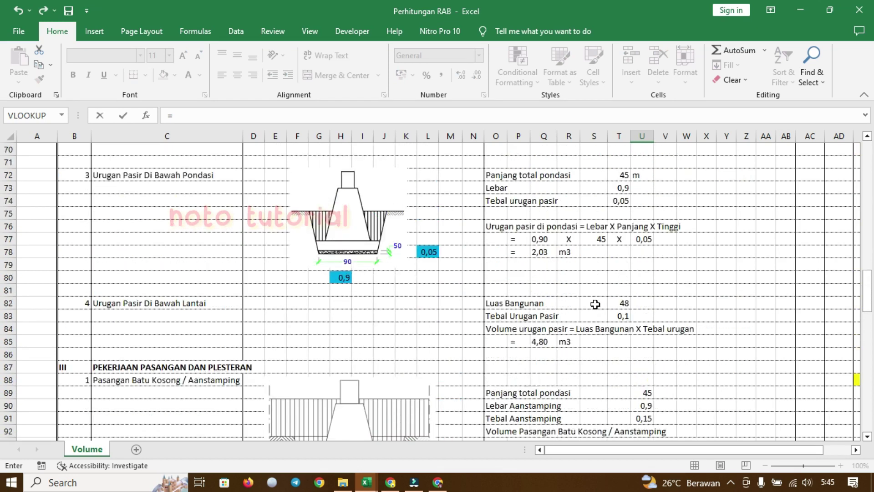
pyautogui.scroll(9, 595, 302)
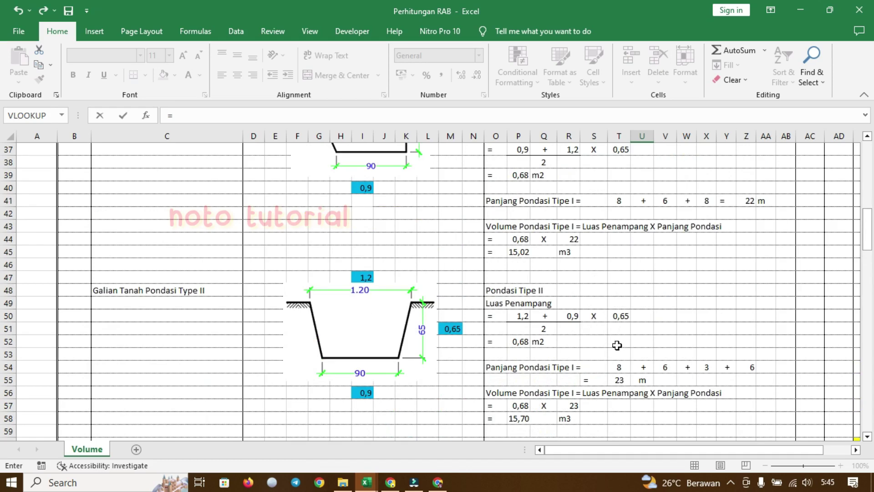
pyautogui.click(620, 381)
pyautogui.press('Return')
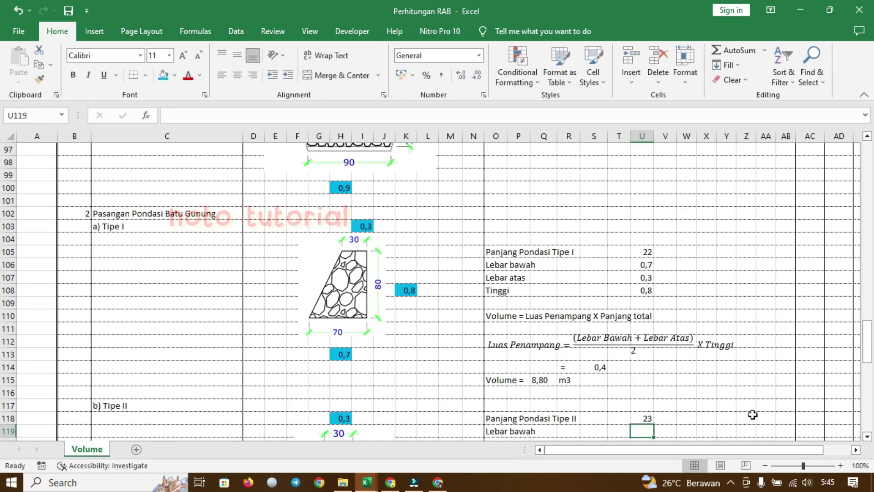
# - Link the Tipe II Lebar bawah, Lebar atas and Tinggi in U119:U121 to the picture dimensions in H129, H118 and K123
pyautogui.scroll(-4, 742, 410)
pyautogui.write('=')
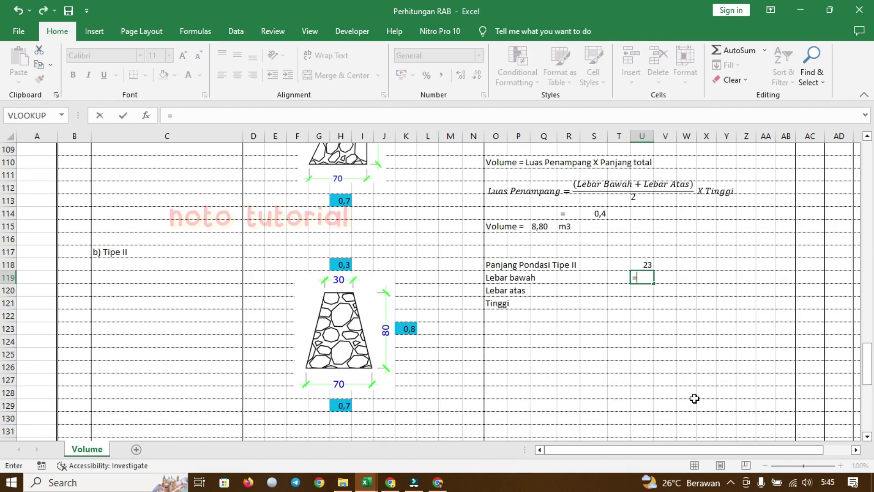
pyautogui.click(343, 404)
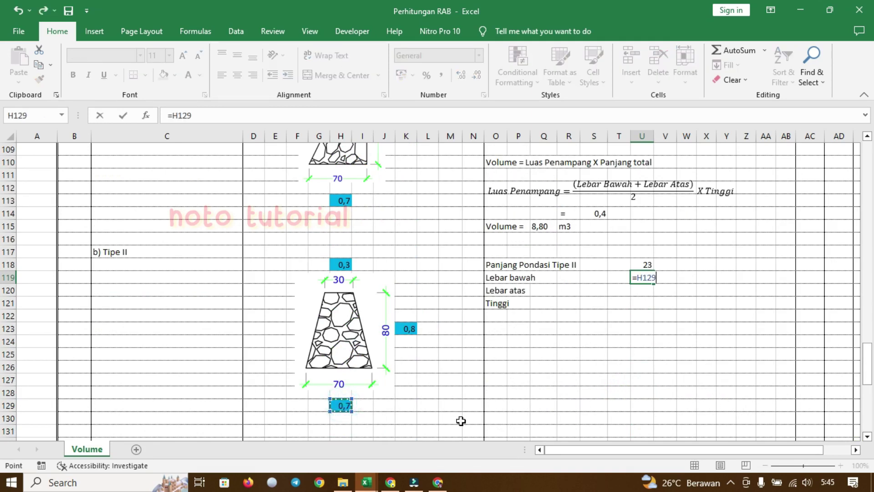
pyautogui.press('Return')
pyautogui.write('=')
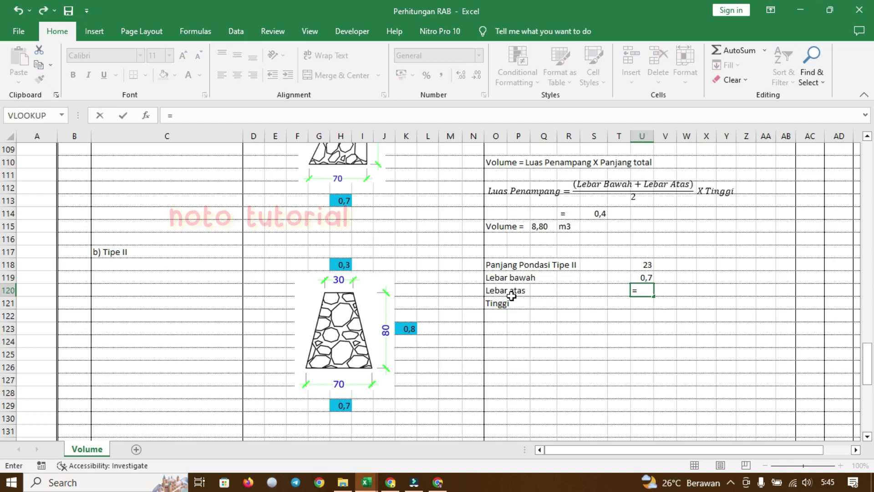
pyautogui.click(341, 261)
pyautogui.press('Return')
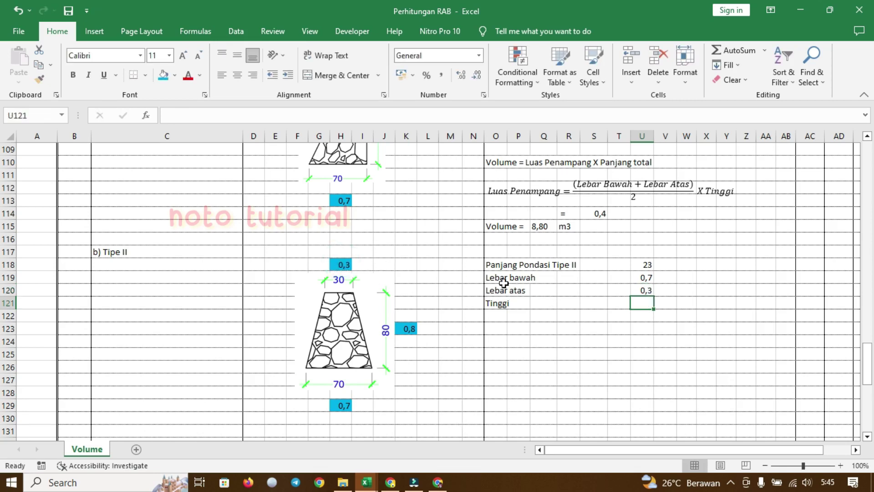
pyautogui.write('=')
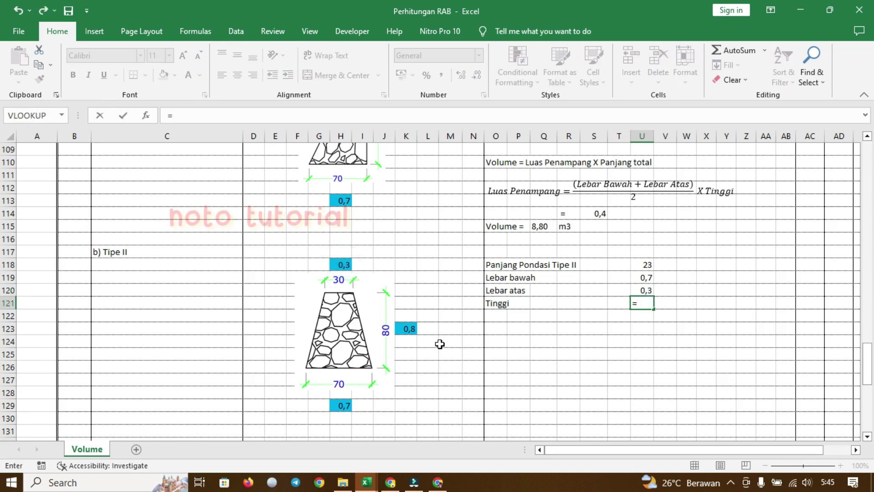
pyautogui.click(410, 328)
pyautogui.press('Return')
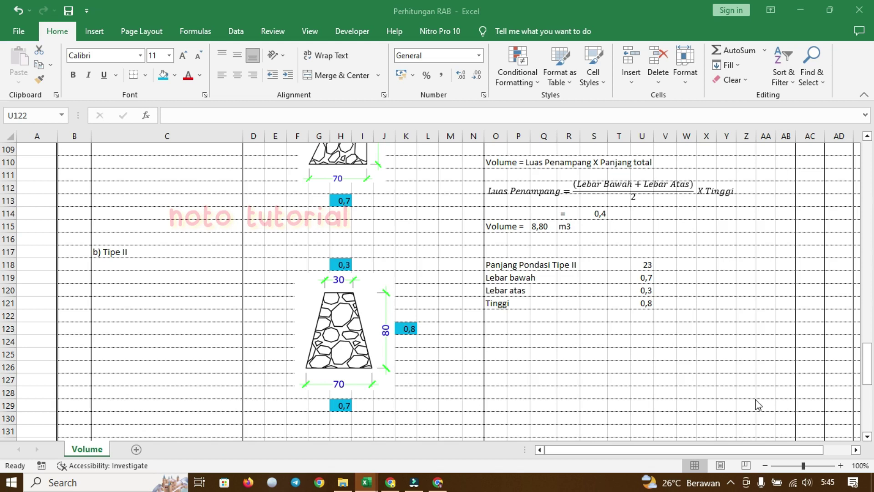
# - Copy the text Volume = Luas Penampang X Panjang total from O110 into O123 for Tipe II
pyautogui.click(565, 357)
pyautogui.click(496, 328)
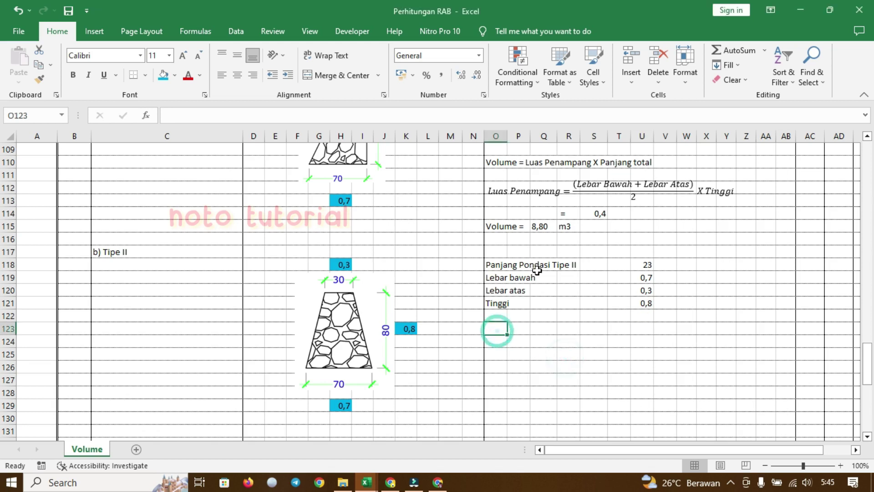
pyautogui.scroll(2, 537, 245)
pyautogui.scroll(-2, 501, 337)
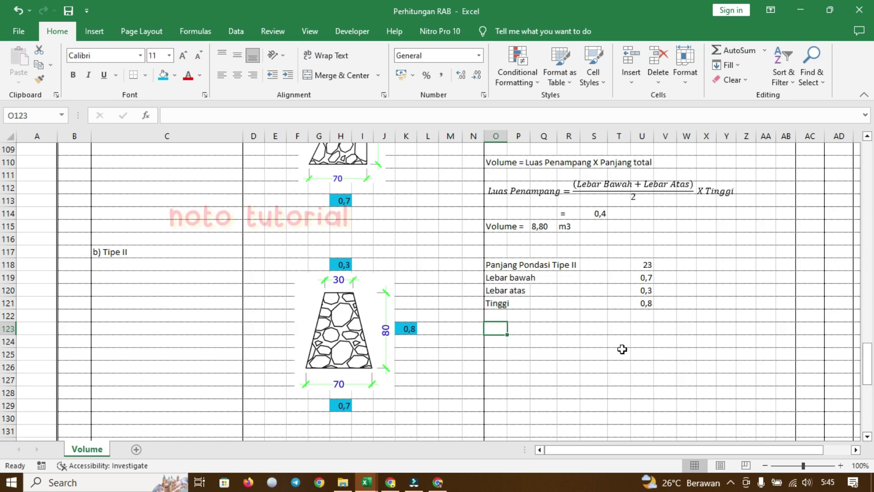
pyautogui.scroll(1, 636, 345)
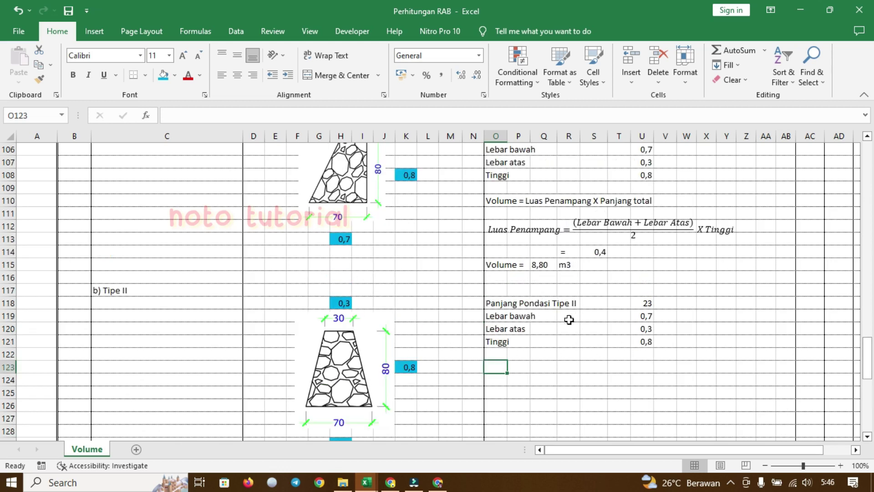
pyautogui.scroll(2, 575, 321)
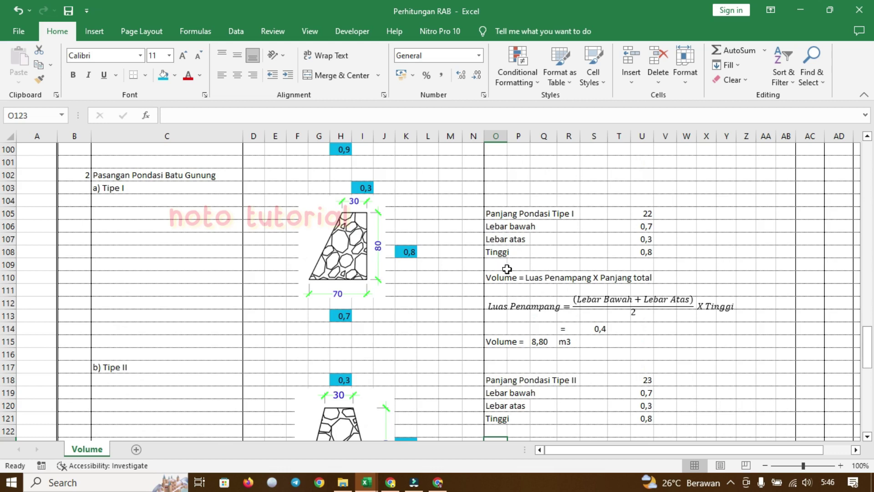
pyautogui.scroll(-2, 499, 235)
pyautogui.click(492, 201)
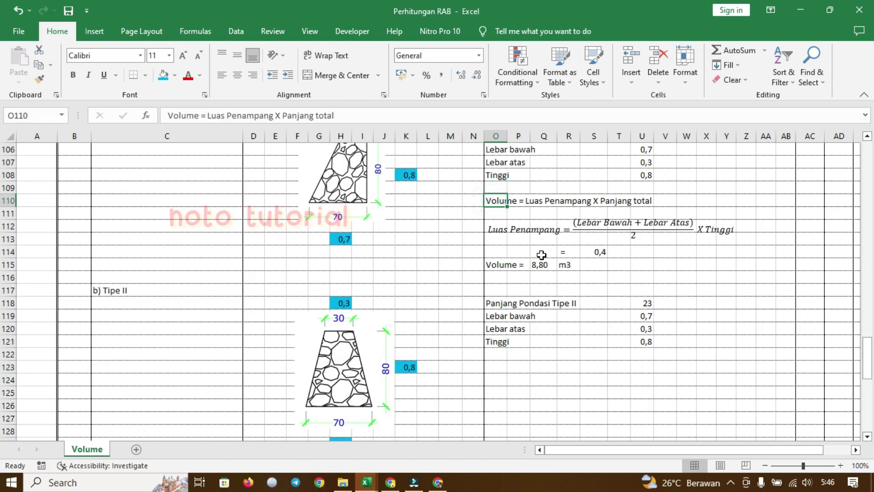
pyautogui.hotkey('ctrl', 'c')
pyautogui.scroll(-2, 531, 273)
pyautogui.click(503, 289)
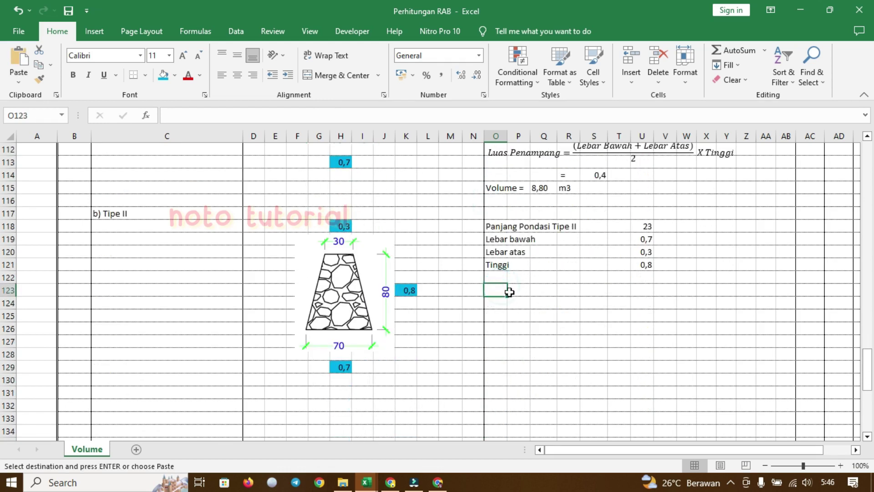
pyautogui.hotkey('ctrl', 'v')
# - Copy the Tipe I Luas Penampang equation box and place the copy across rows 124 to 126, below the Tipe II volume formula
pyautogui.scroll(3, 523, 326)
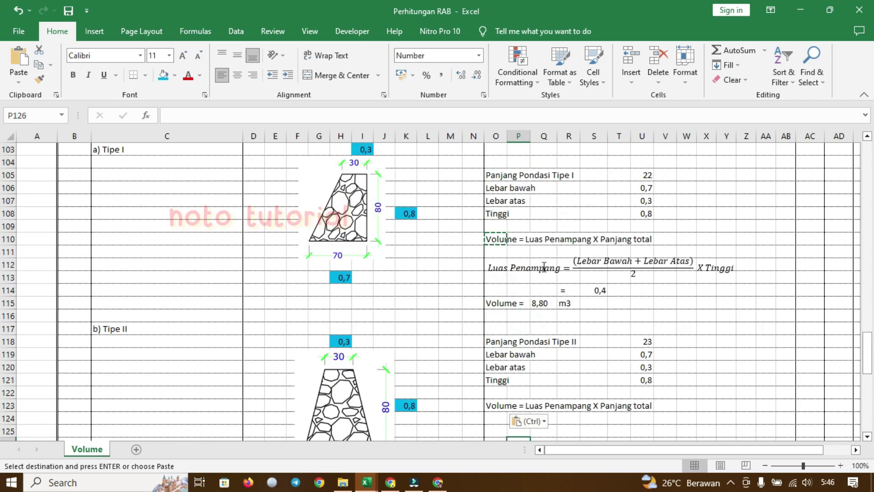
pyautogui.click(543, 267)
pyautogui.click(530, 255)
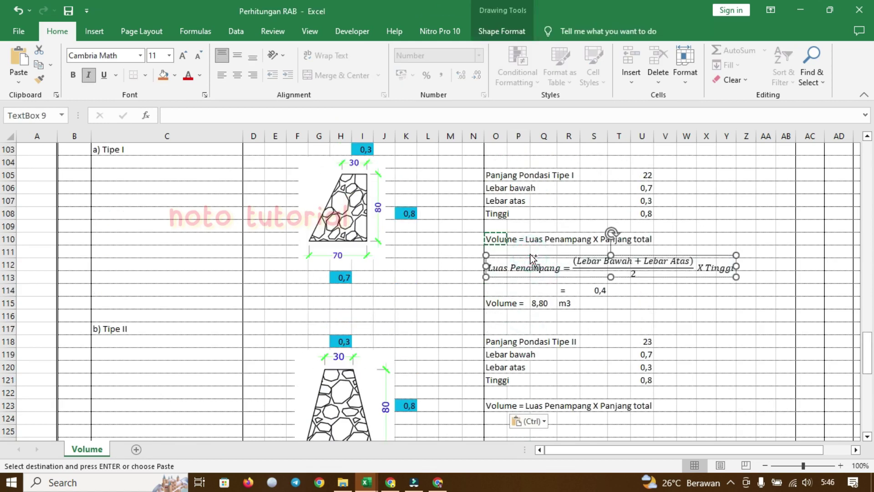
pyautogui.hotkey('ctrl', 'c')
pyautogui.scroll(-4, 507, 303)
pyautogui.click(506, 290)
pyautogui.hotkey('ctrl', 'v')
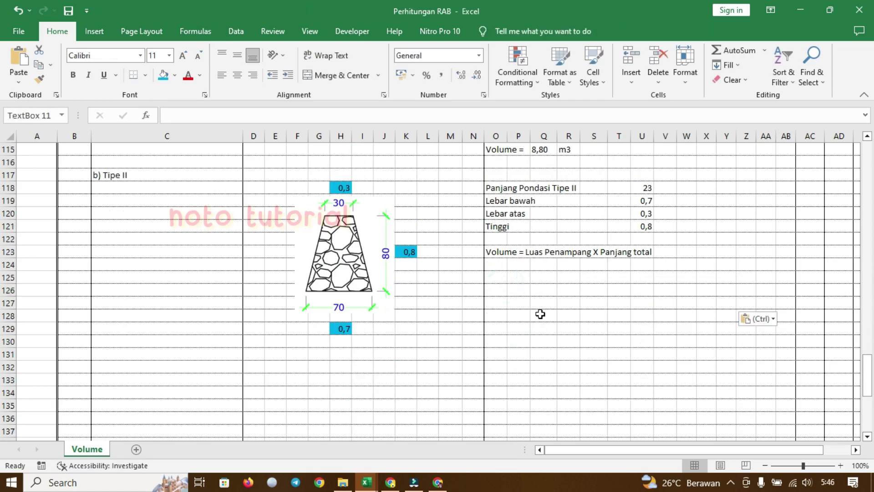
pyautogui.moveTo(554, 286); pyautogui.dragTo(557, 269)
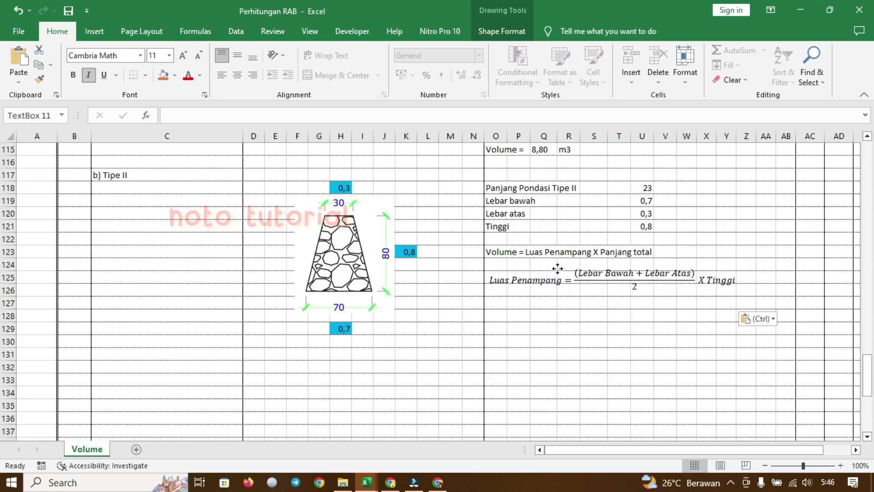
pyautogui.click(592, 226)
# - Enter an equals sign as text in R127, beneath the Tipe II Luas Penampang equation
pyautogui.scroll(4, 587, 229)
pyautogui.scroll(-3, 580, 243)
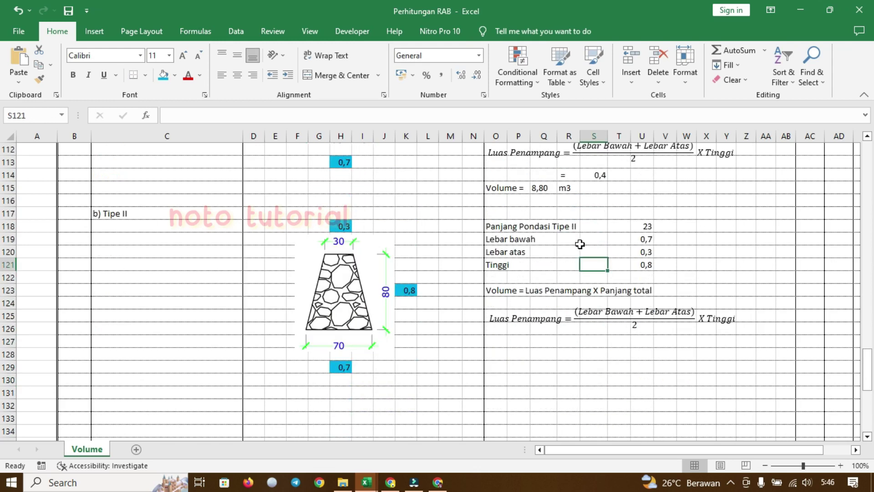
pyautogui.click(497, 343)
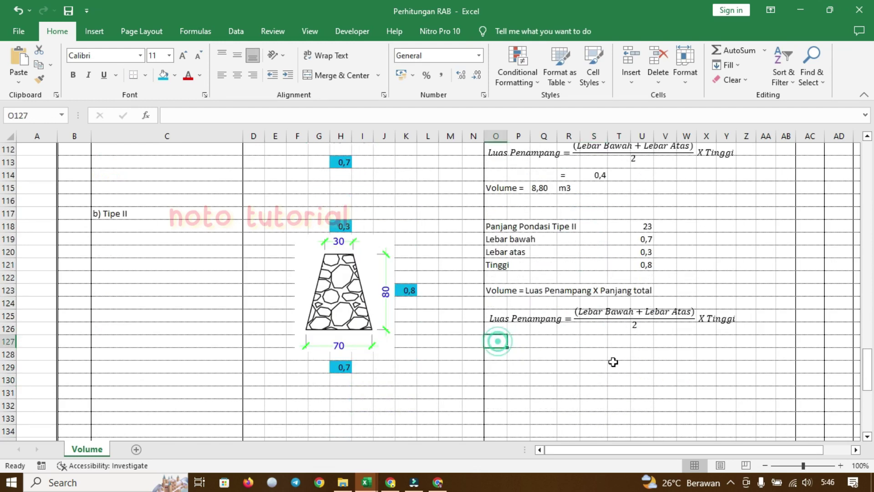
pyautogui.scroll(1, 613, 360)
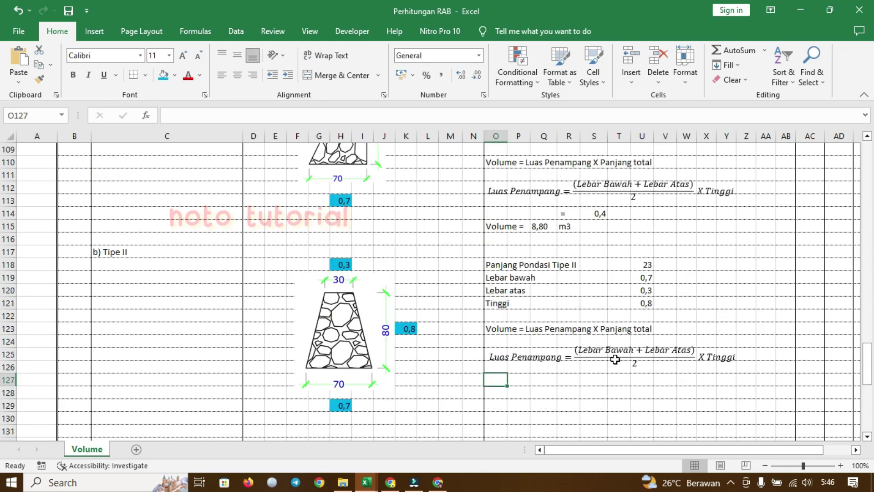
pyautogui.click(571, 381)
pyautogui.write('=')
pyautogui.press('BackSpace')
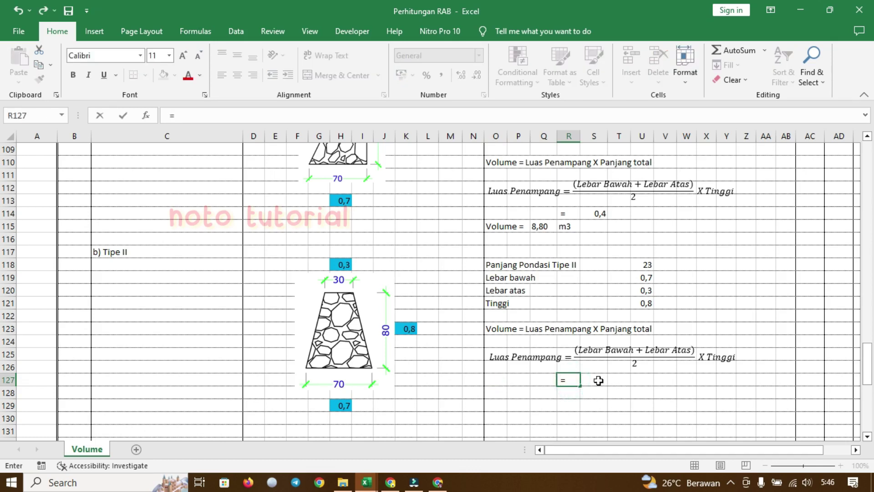
pyautogui.press('Tab')
# - Calculate the Tipe II Luas Penampang in S127 with the formula =((U119+U120)/2)*U121
pyautogui.write('=')
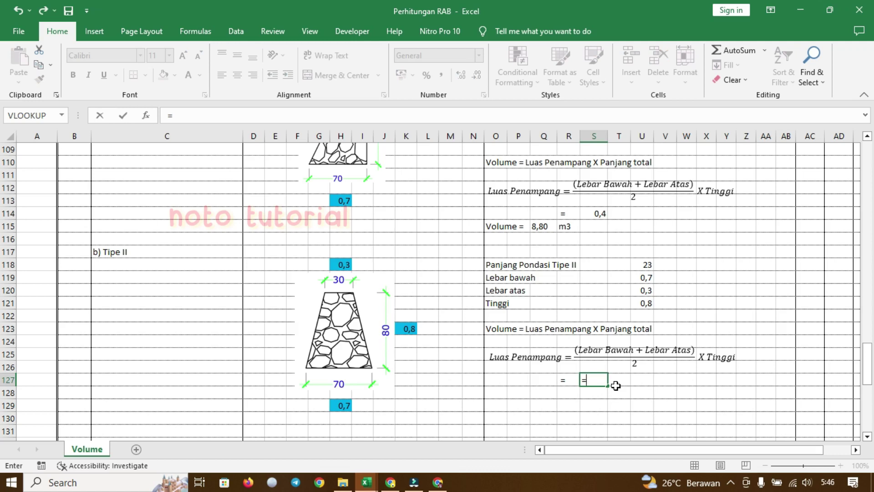
pyautogui.click(646, 277)
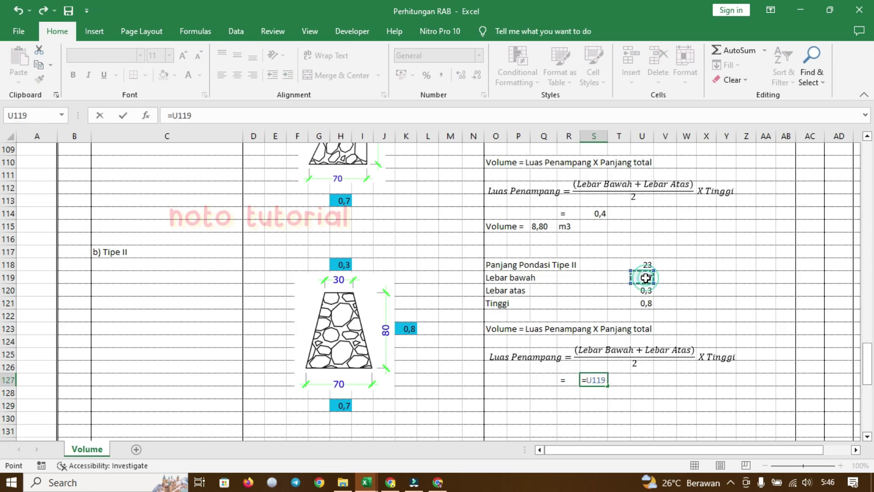
pyautogui.write('+')
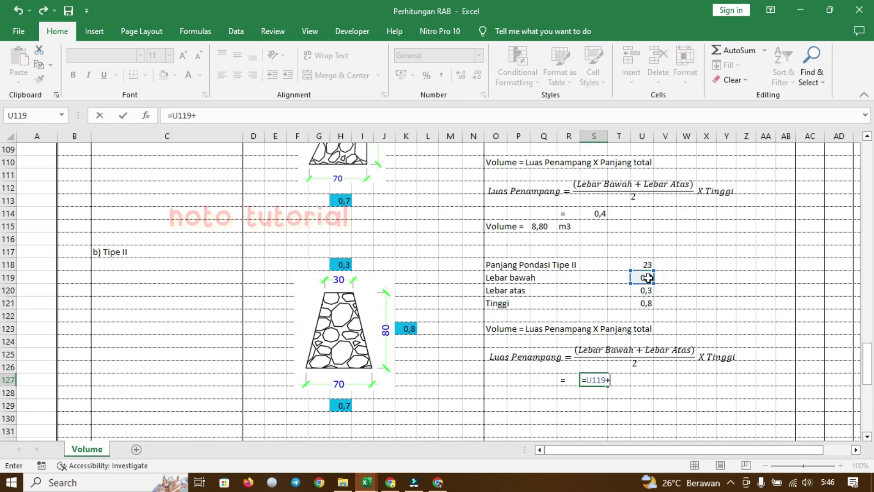
pyautogui.click(648, 292)
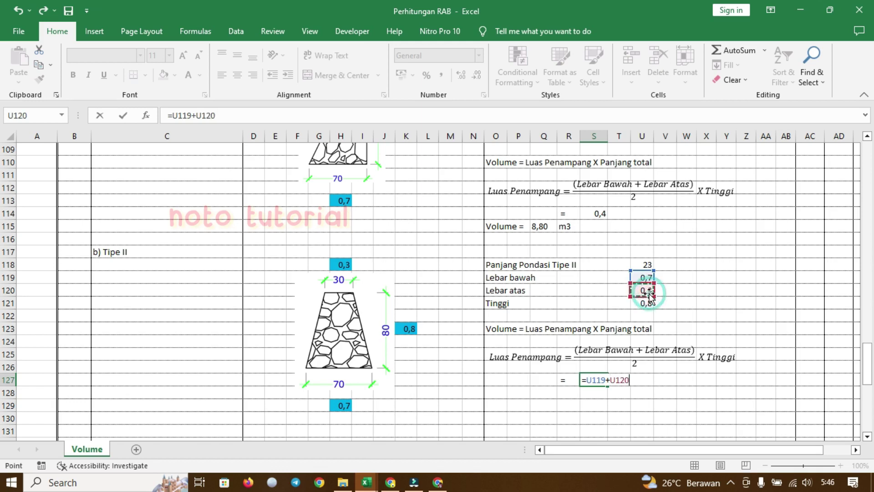
pyautogui.write(')')
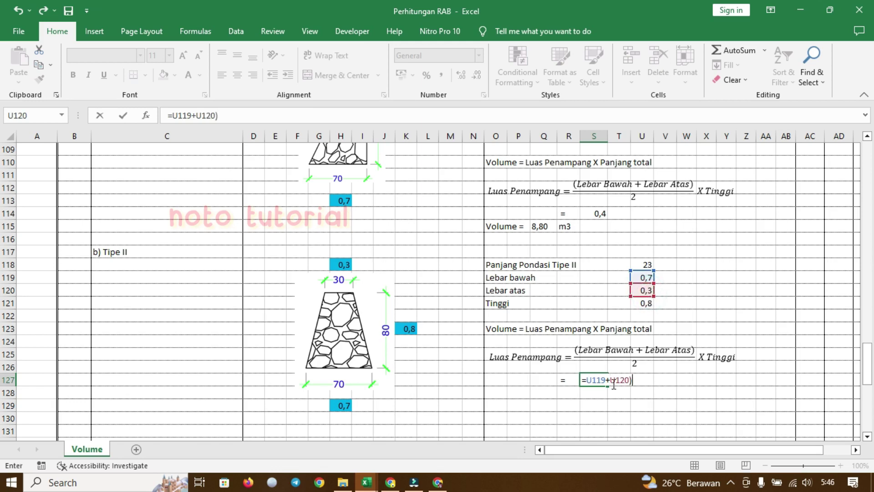
pyautogui.click(587, 380)
pyautogui.write('(')
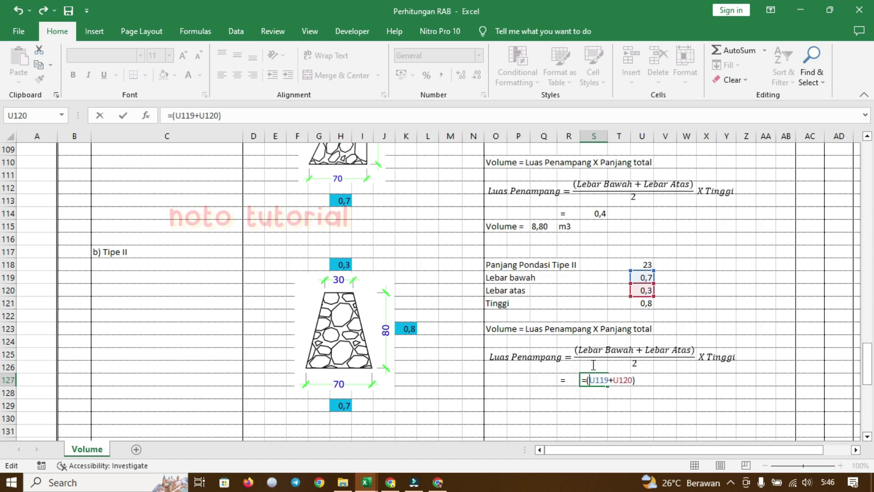
pyautogui.click(640, 381)
pyautogui.click(586, 380)
pyautogui.write('(')
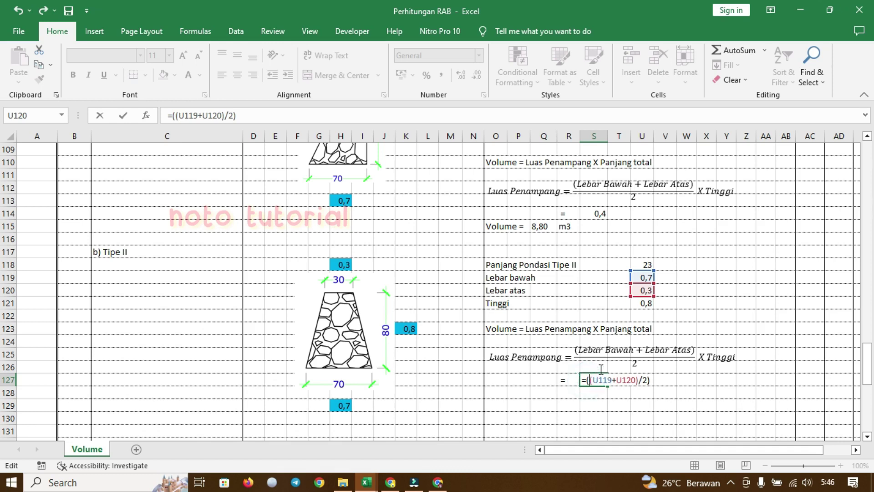
pyautogui.click(650, 382)
pyautogui.press('Return')
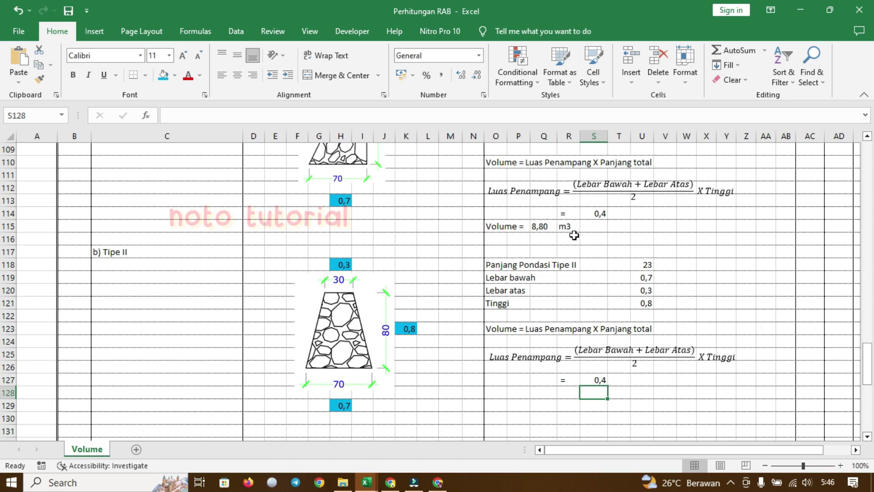
pyautogui.click(594, 380)
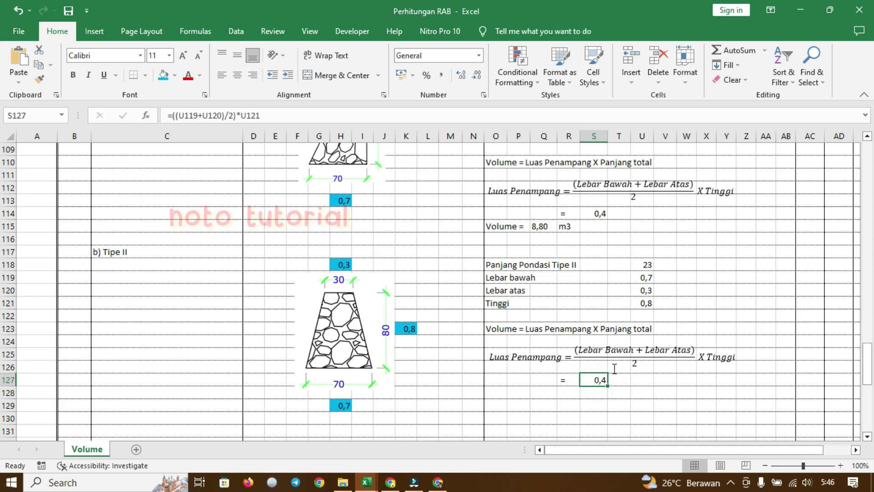
# - Label O128 "Volume =" and calculate the Tipe II volume in Q128 with the formula =S127*U118
pyautogui.click(501, 394)
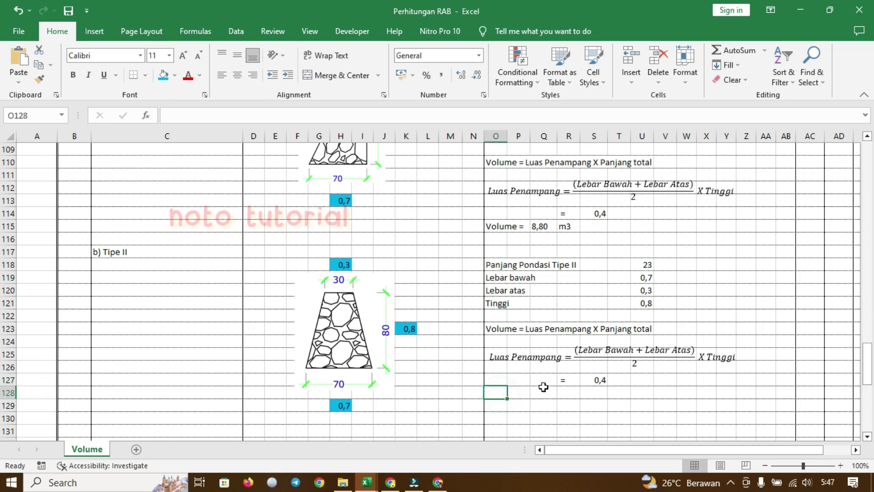
pyautogui.write('Volume =')
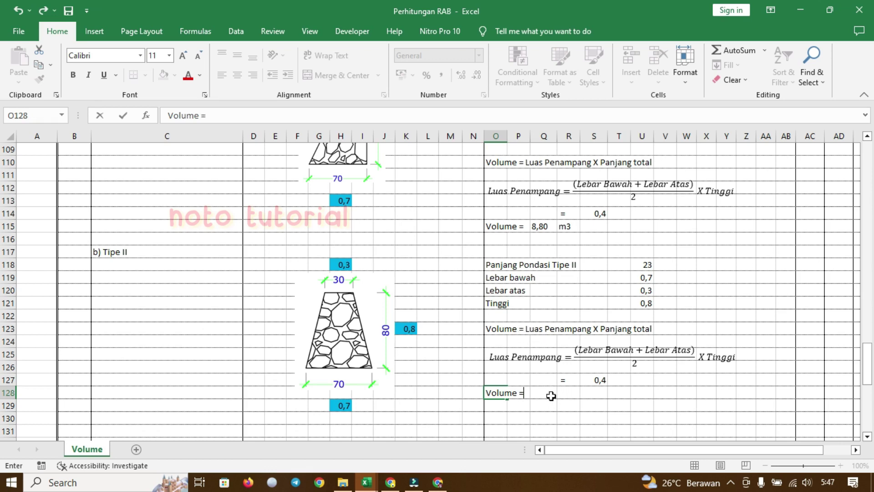
pyautogui.click(550, 395)
pyautogui.write('=')
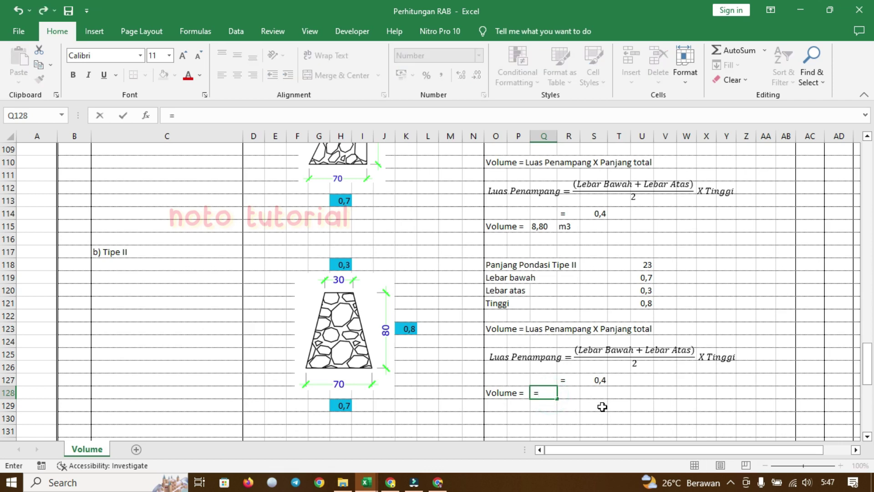
pyautogui.write('=')
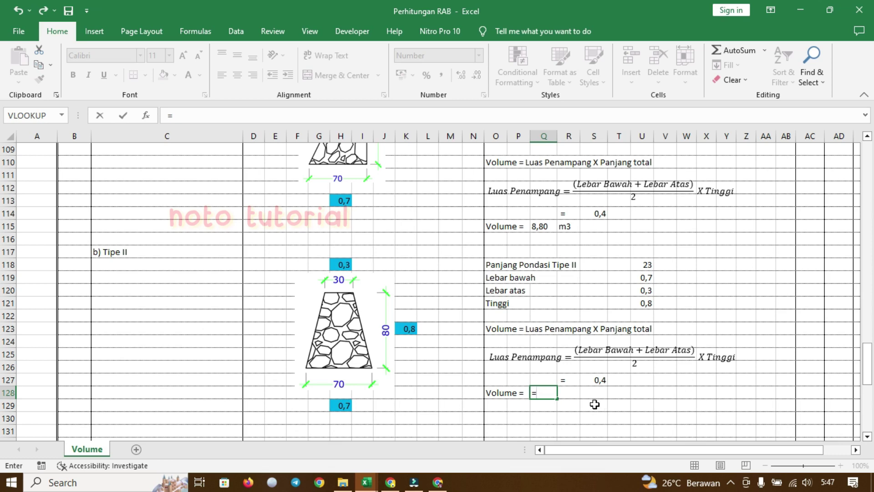
pyautogui.click(592, 379)
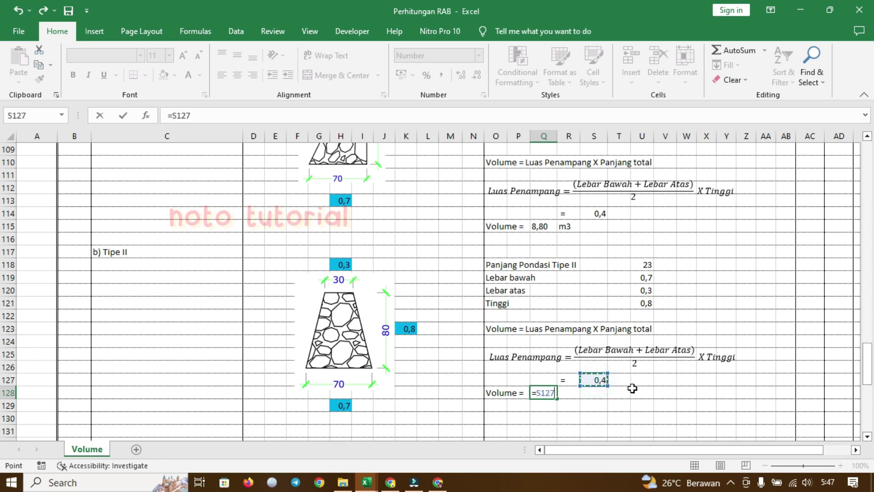
pyautogui.write('*')
pyautogui.click(647, 265)
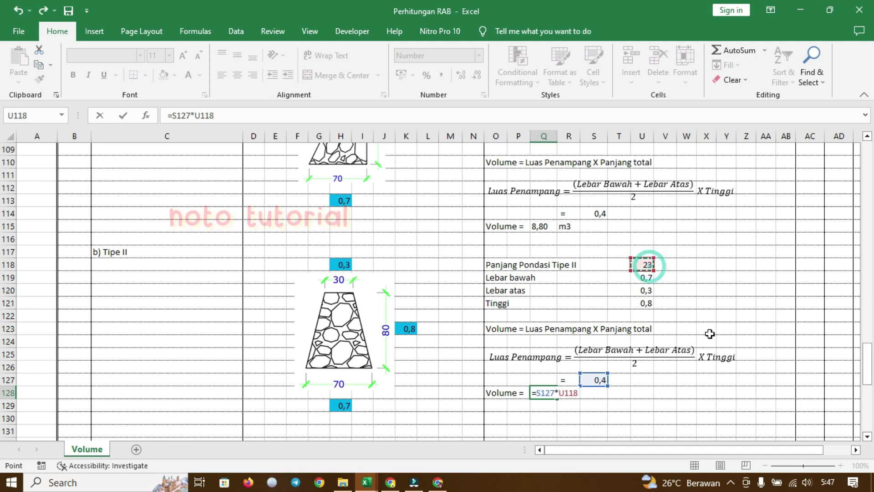
pyautogui.press('Return')
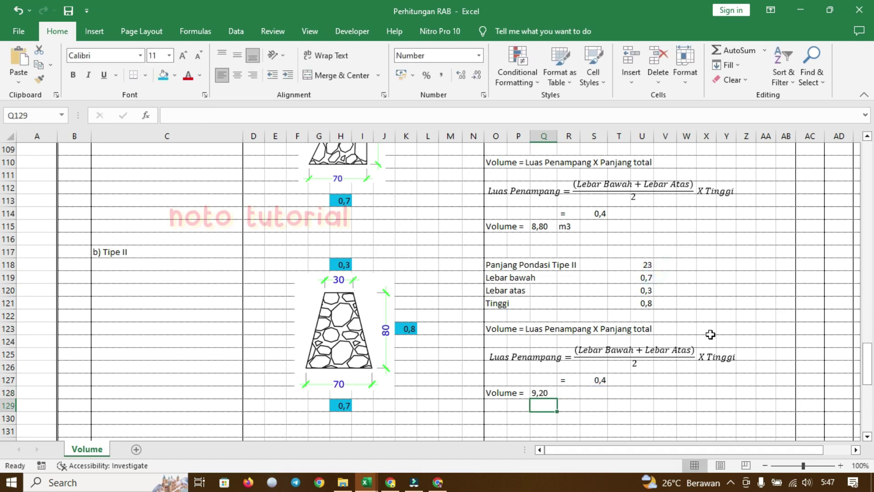
# - Add the unit m3 in R128 beside the Tipe II volume
pyautogui.click(569, 394)
pyautogui.write('m3')
pyautogui.click(619, 394)
# - Review the Tipe I and Tipe II foundation calculations and the earlier work items in the sheet
pyautogui.moveTo(619, 451); pyautogui.dragTo(647, 450)
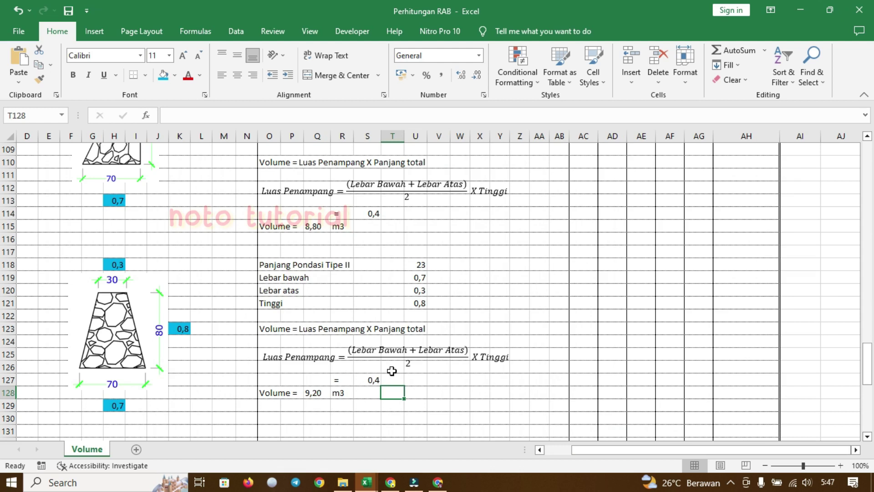
pyautogui.moveTo(592, 450); pyautogui.dragTo(556, 451)
pyautogui.scroll(3, 462, 411)
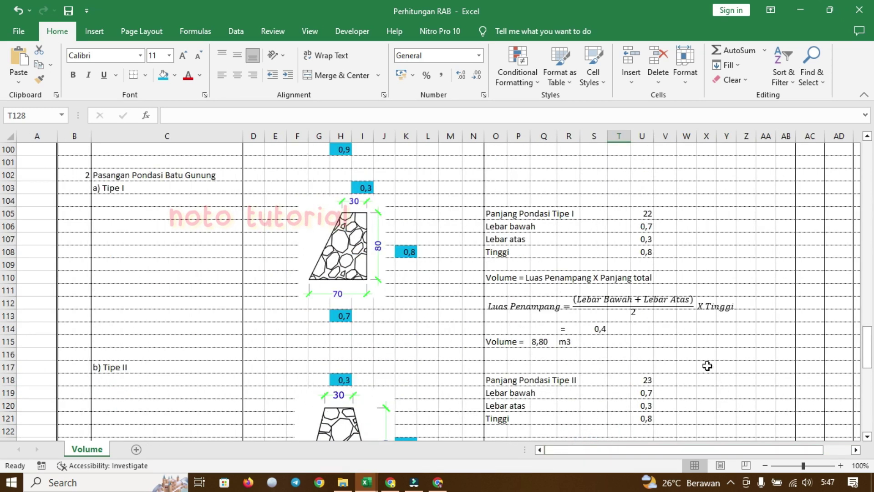
pyautogui.moveTo(734, 450)
pyautogui.mouseDown()
pyautogui.moveTo(768, 450)
pyautogui.moveTo(742, 450)
pyautogui.mouseUp()
pyautogui.scroll(-3, 328, 307)
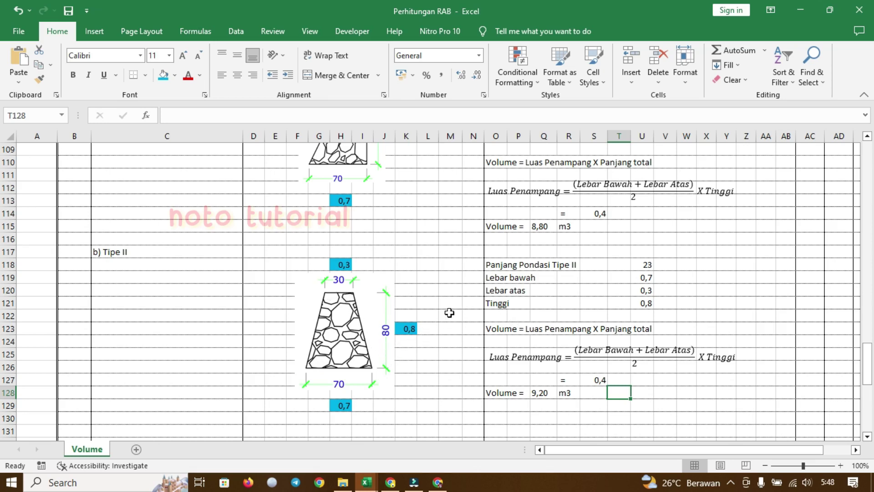
pyautogui.scroll(9, 404, 311)
pyautogui.scroll(20, 405, 311)
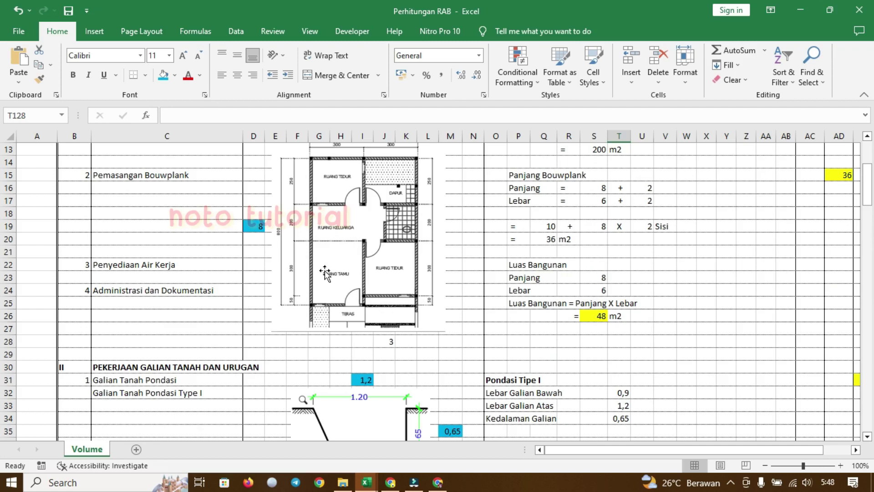
pyautogui.scroll(-20, 325, 272)
pyautogui.scroll(-6, 553, 325)
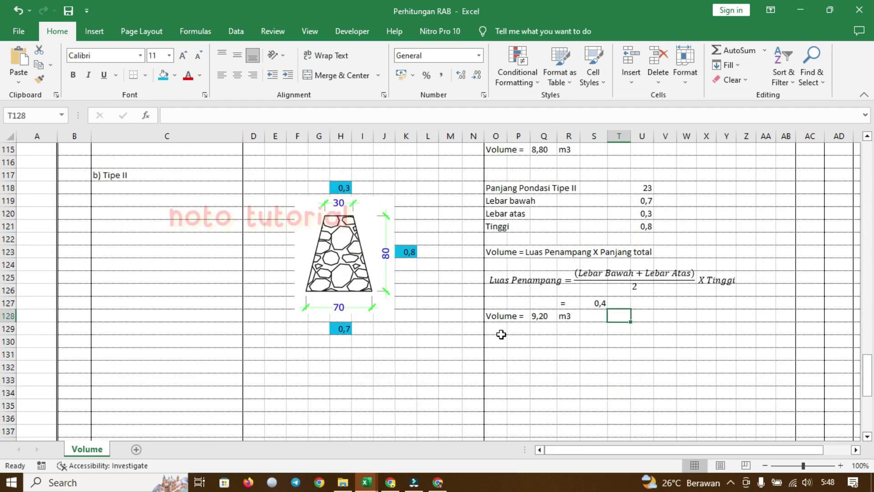
# - Total the Tipe I and Tipe II foundation volumes in AE102 with =Q115+Q128 and check the M3 column heading
pyautogui.click(565, 339)
pyautogui.click(542, 315)
pyautogui.scroll(6, 541, 315)
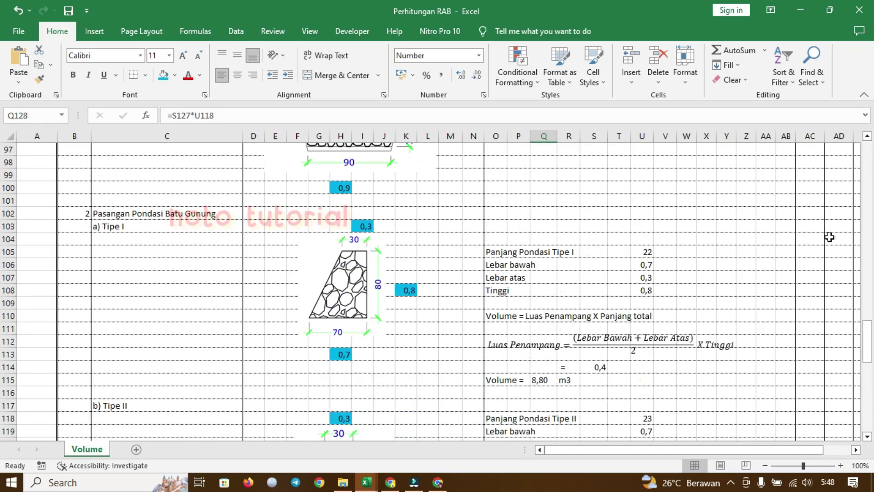
pyautogui.hscroll(3, 779, 442)
pyautogui.scroll(3, 774, 414)
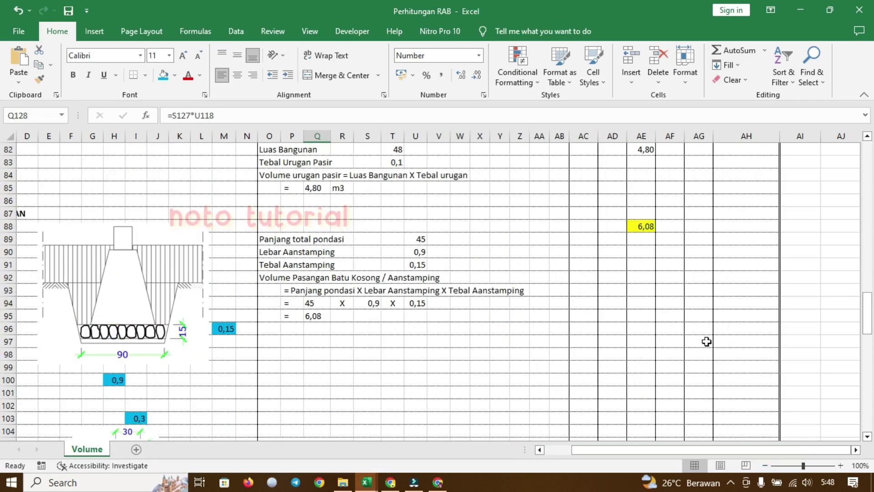
pyautogui.click(642, 354)
pyautogui.moveTo(701, 454)
pyautogui.mouseDown()
pyautogui.moveTo(651, 455)
pyautogui.moveTo(702, 455)
pyautogui.mouseUp()
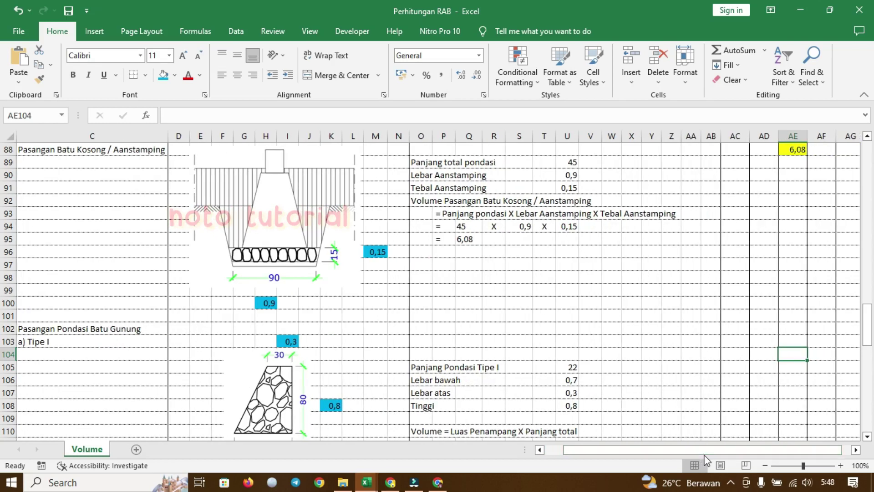
pyautogui.press('Up')
pyautogui.press('Up')
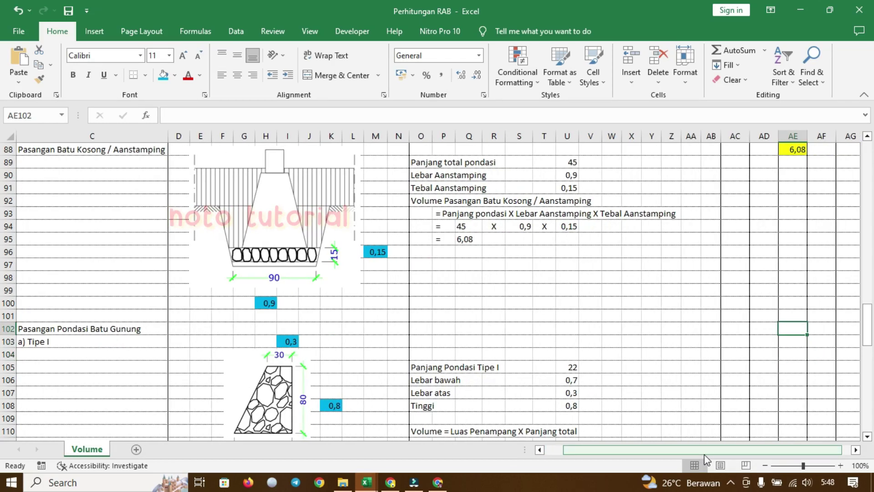
pyautogui.write('=')
pyautogui.scroll(-5, 637, 423)
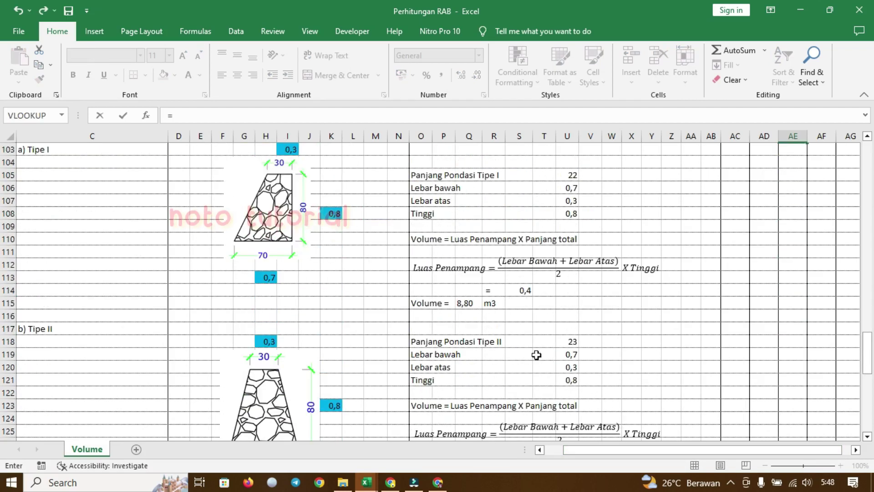
pyautogui.click(464, 303)
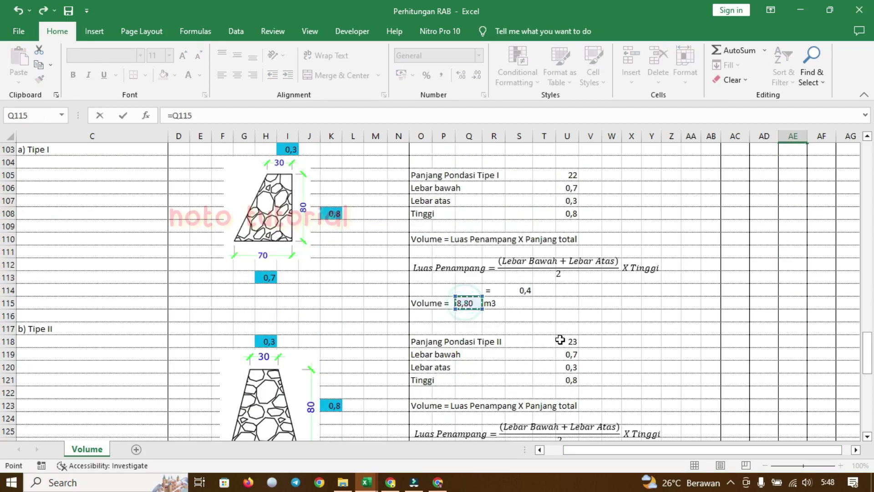
pyautogui.write('+')
pyautogui.scroll(-4, 510, 321)
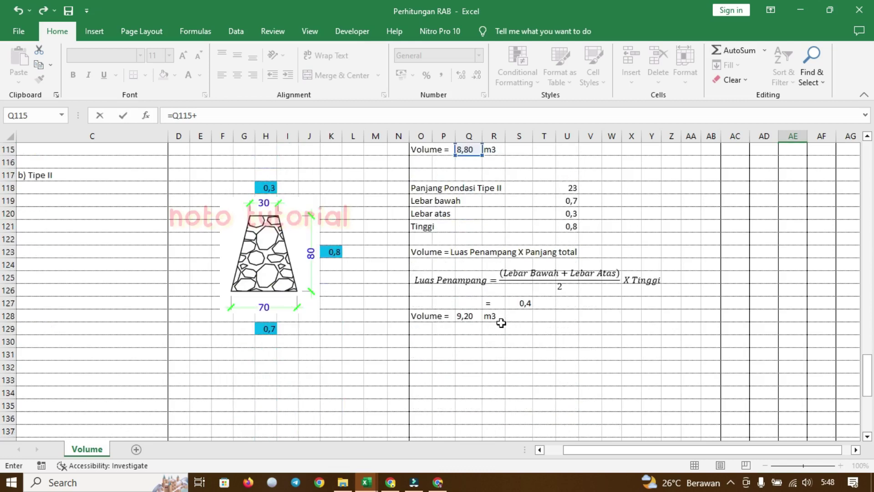
pyautogui.click(474, 317)
pyautogui.press('Return')
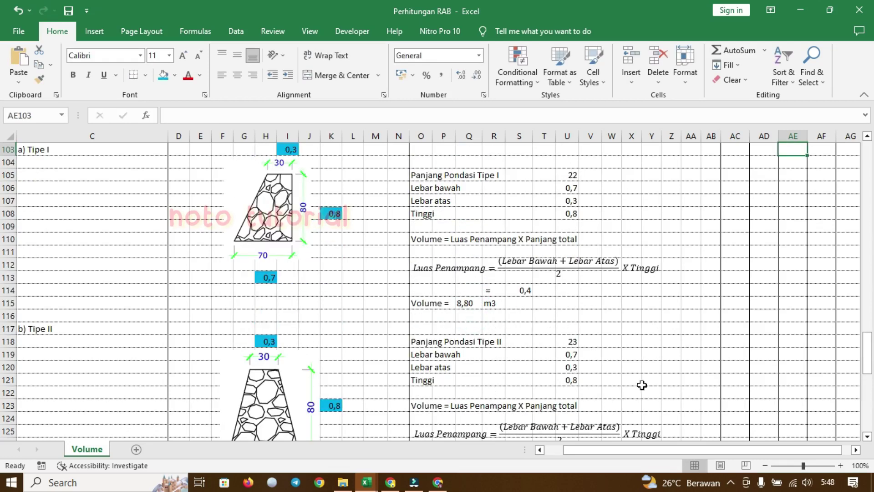
pyautogui.scroll(3, 810, 361)
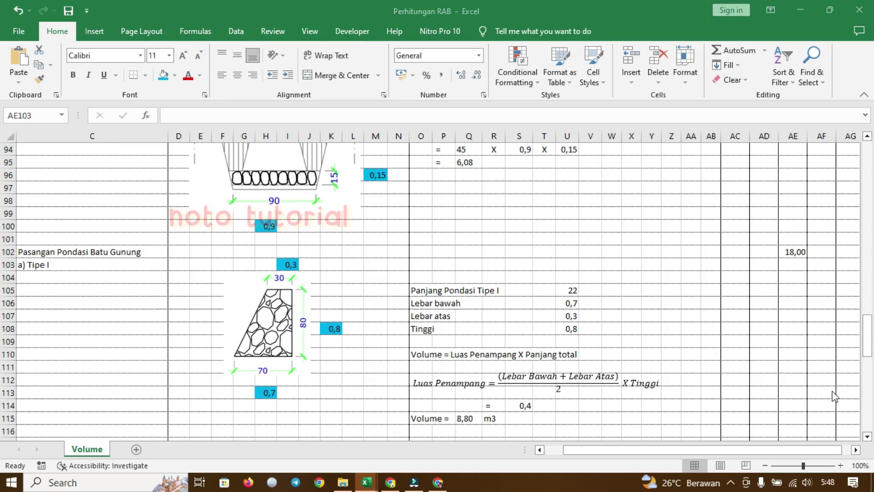
pyautogui.scroll(4, 805, 263)
pyautogui.scroll(20, 805, 262)
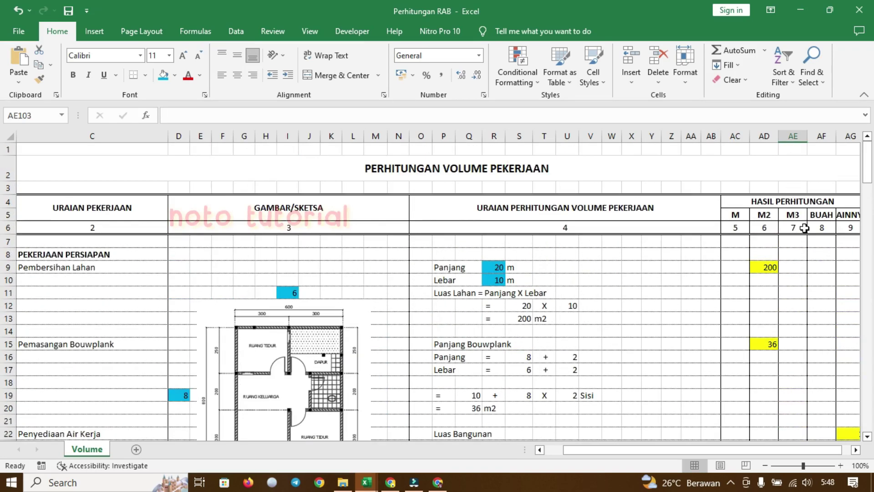
# - Check the item numbering of section III in column B and the free rows below the Tipe II foundation calculation
pyautogui.scroll(-19, 804, 246)
pyautogui.moveTo(867, 283); pyautogui.dragTo(868, 315)
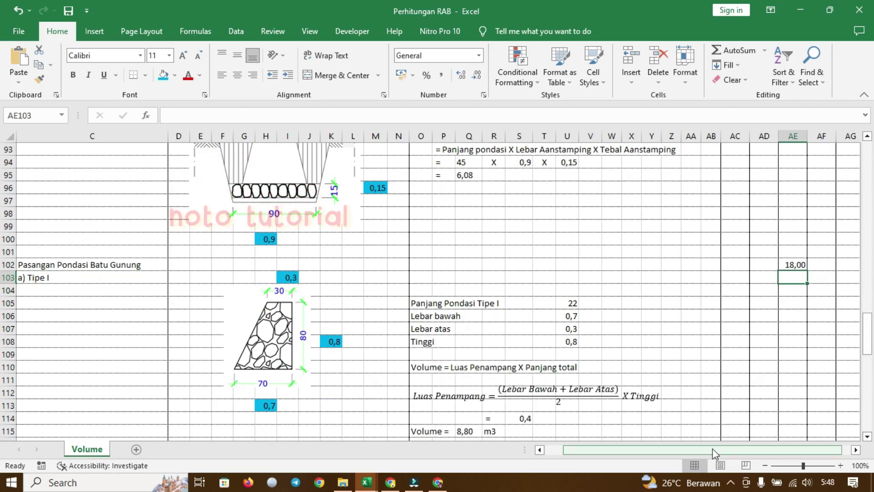
pyautogui.moveTo(712, 449); pyautogui.dragTo(664, 449)
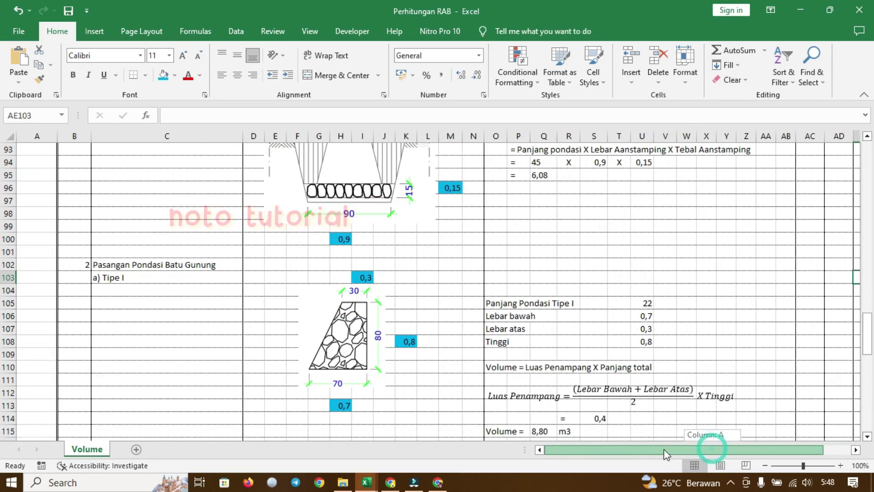
pyautogui.click(196, 274)
pyautogui.scroll(-8, 209, 283)
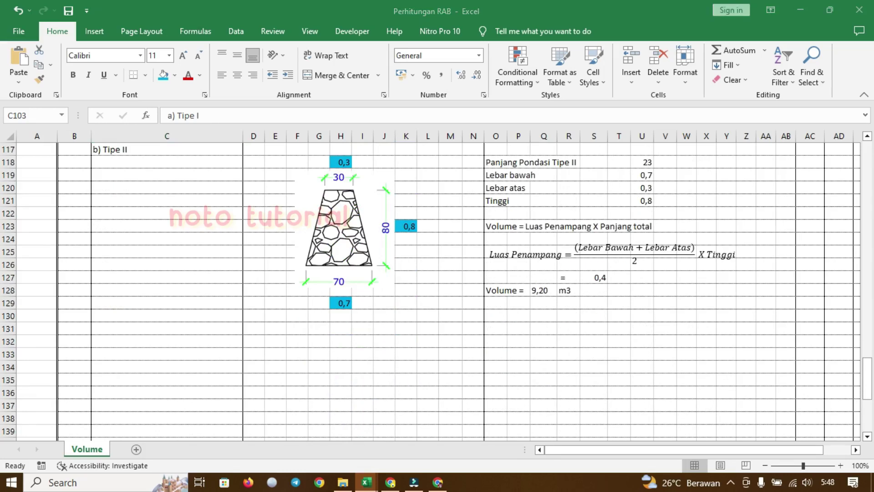
pyautogui.click(114, 341)
pyautogui.scroll(3, 124, 336)
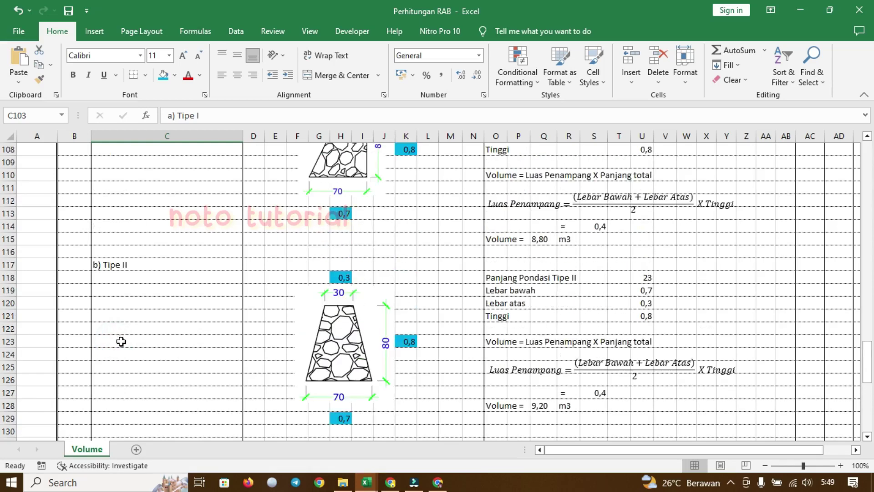
pyautogui.scroll(-3, 113, 344)
pyautogui.scroll(9, 107, 344)
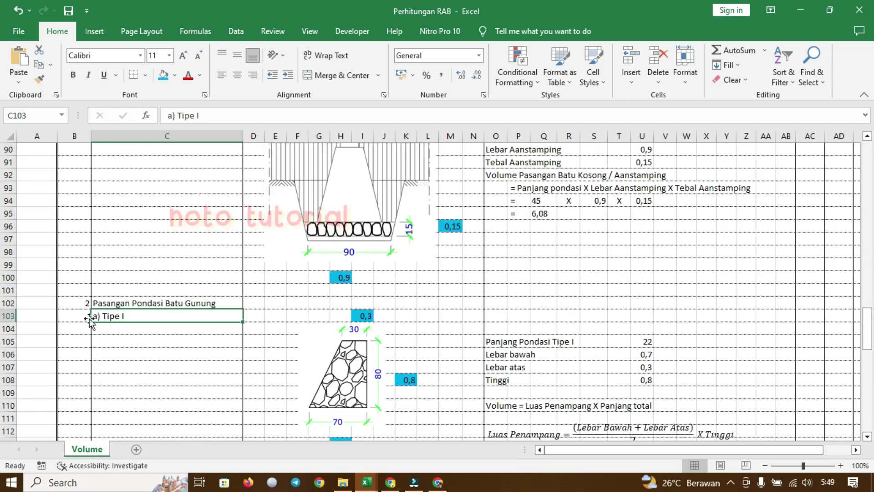
pyautogui.click(81, 302)
pyautogui.scroll(6, 100, 346)
pyautogui.click(84, 353)
pyautogui.scroll(-5, 117, 370)
pyautogui.click(77, 343)
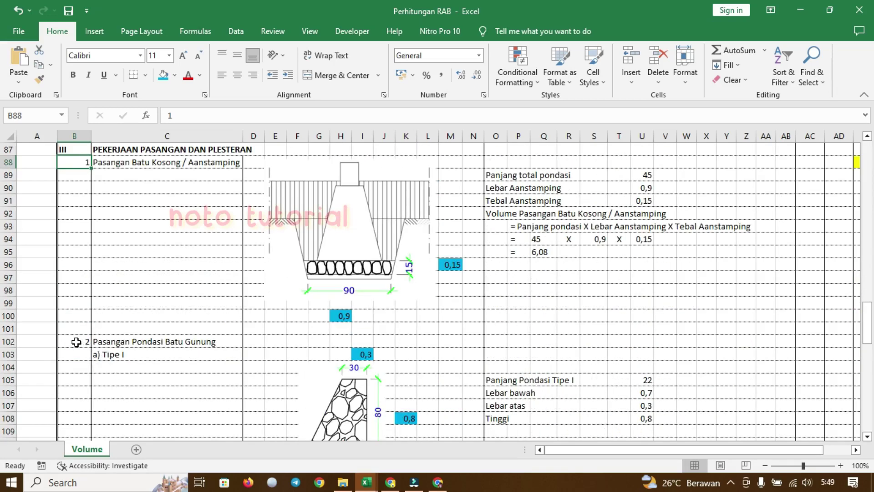
pyautogui.scroll(-10, 78, 346)
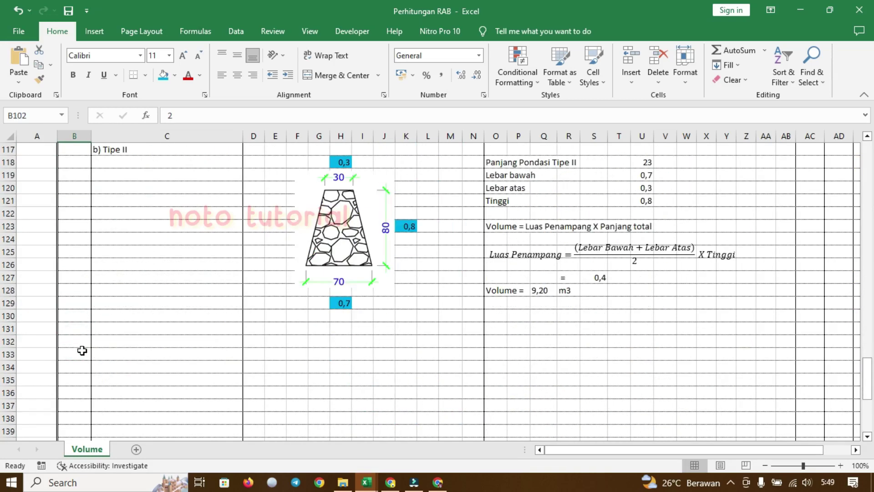
# - Add work item 3 in B132 with the description "Pasangan Batu Bata" in C132
pyautogui.click(73, 344)
pyautogui.write('3')
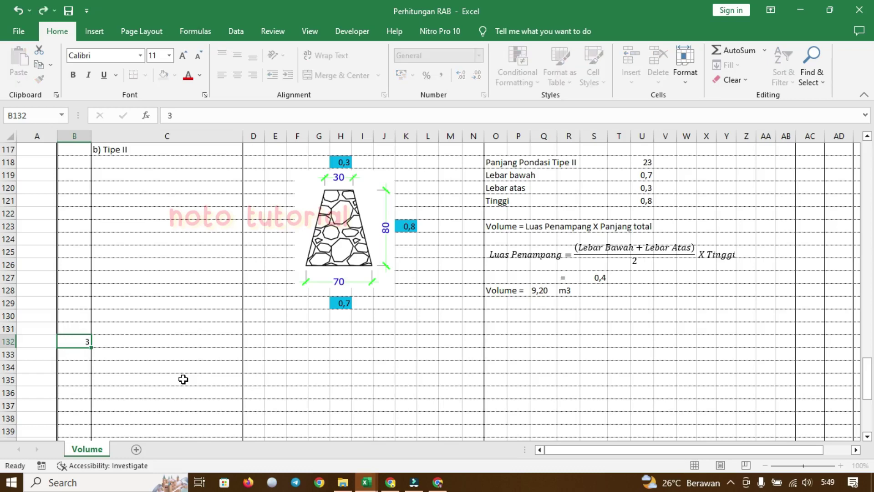
pyautogui.press('Tab')
pyautogui.write('Pa')
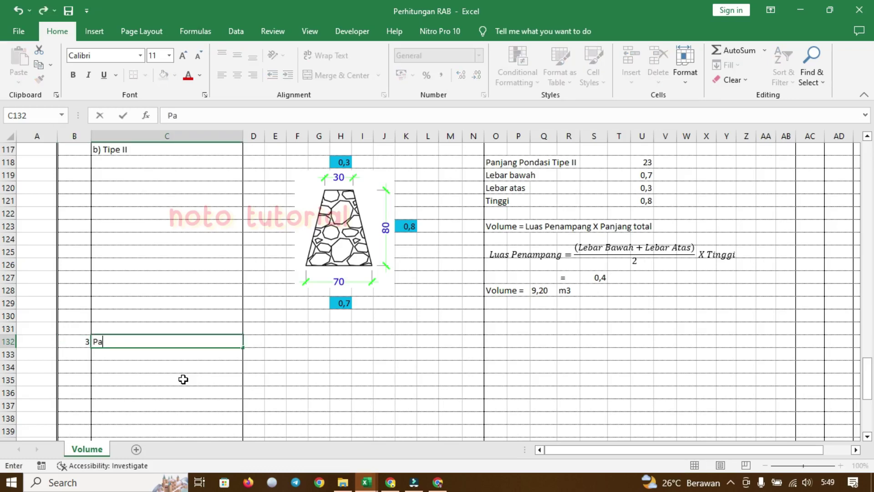
pyautogui.write('sangan Batu Bata')
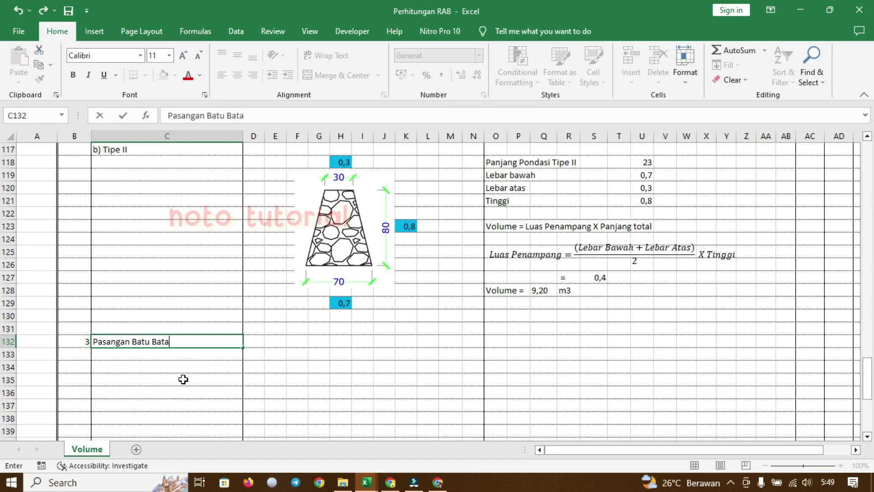
pyautogui.press('Return')
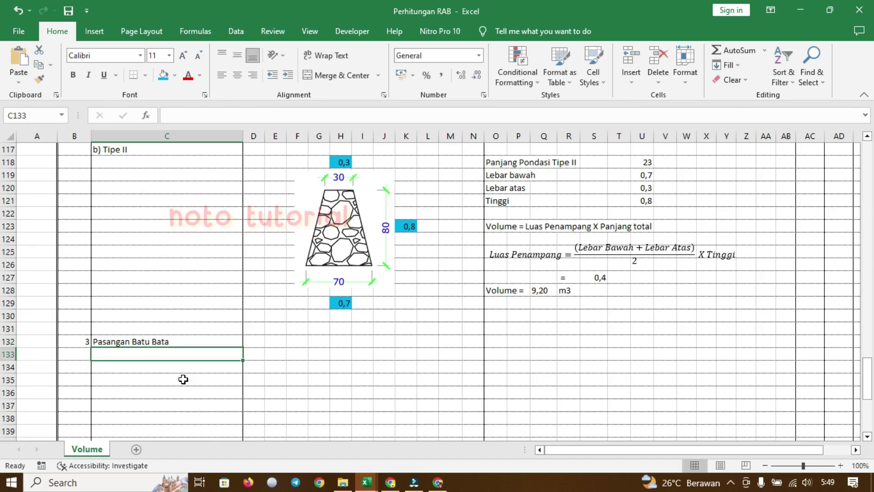
pyautogui.click(219, 342)
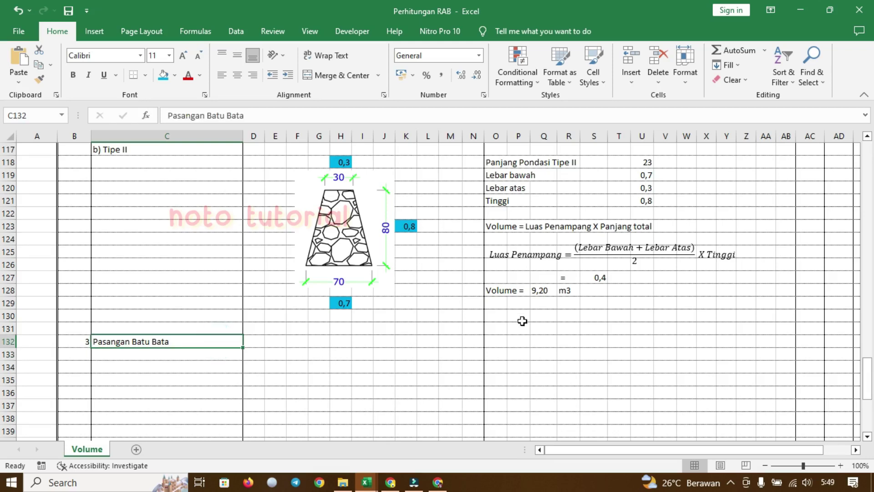
# - Review the Aanstamping, Tipe I and Tipe II calculations above the Pasangan Batu Bata item
pyautogui.click(522, 339)
pyautogui.scroll(11, 548, 326)
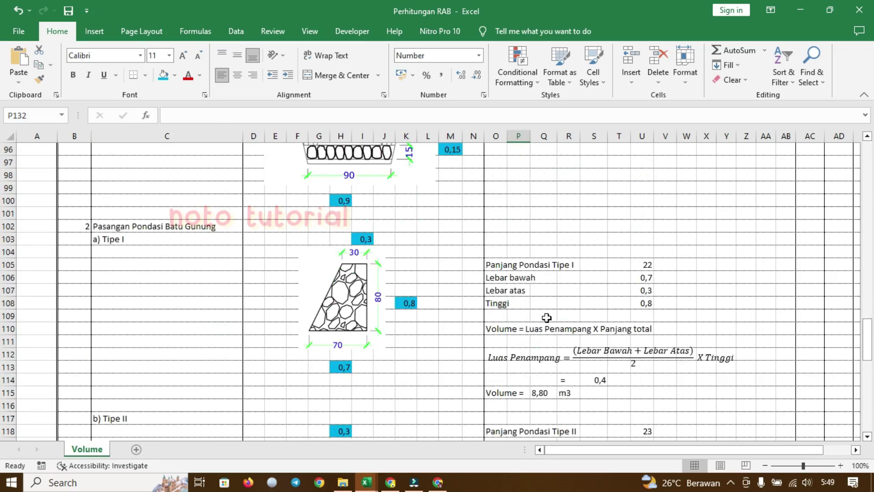
pyautogui.scroll(-3, 92, 250)
pyautogui.scroll(3, 170, 246)
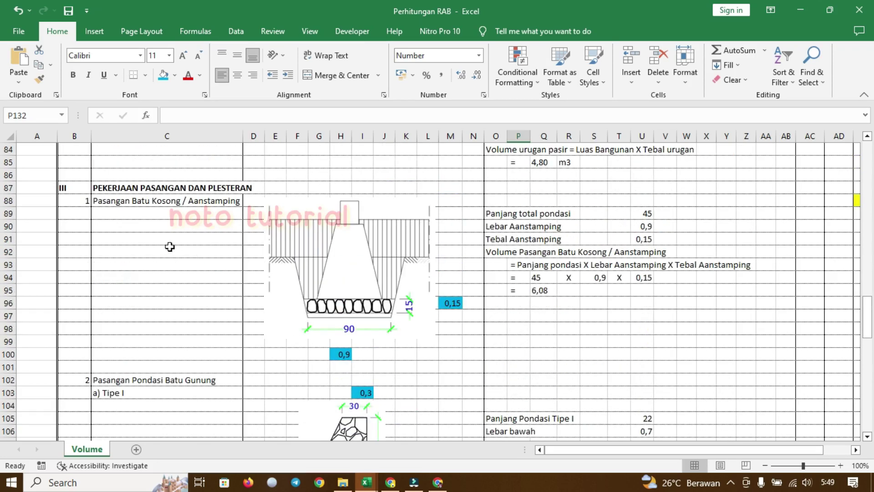
pyautogui.scroll(-7, 336, 285)
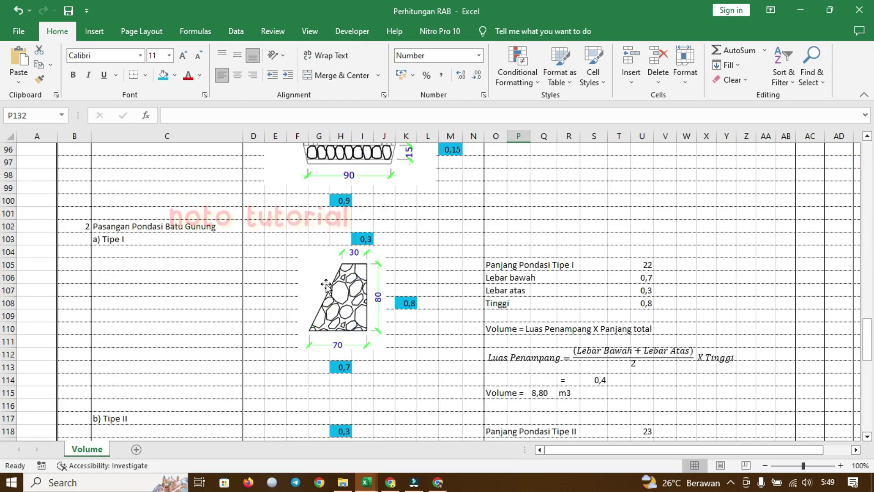
pyautogui.scroll(-3, 322, 286)
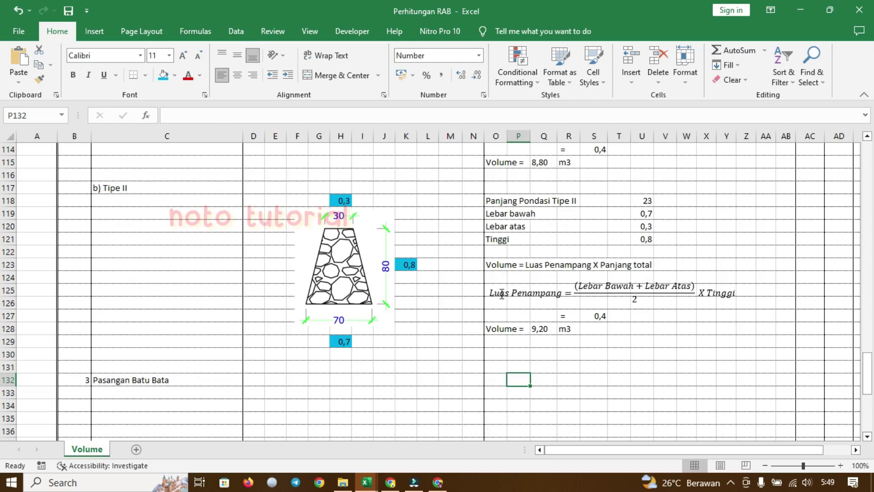
pyautogui.click(777, 298)
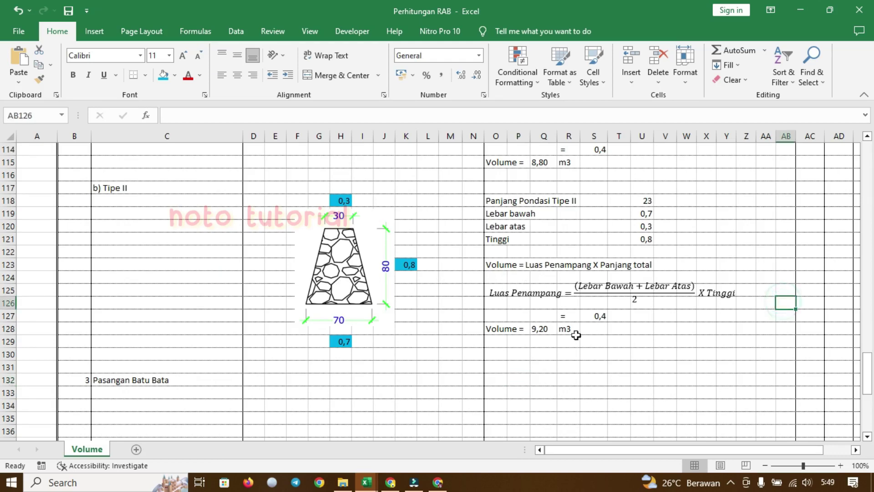